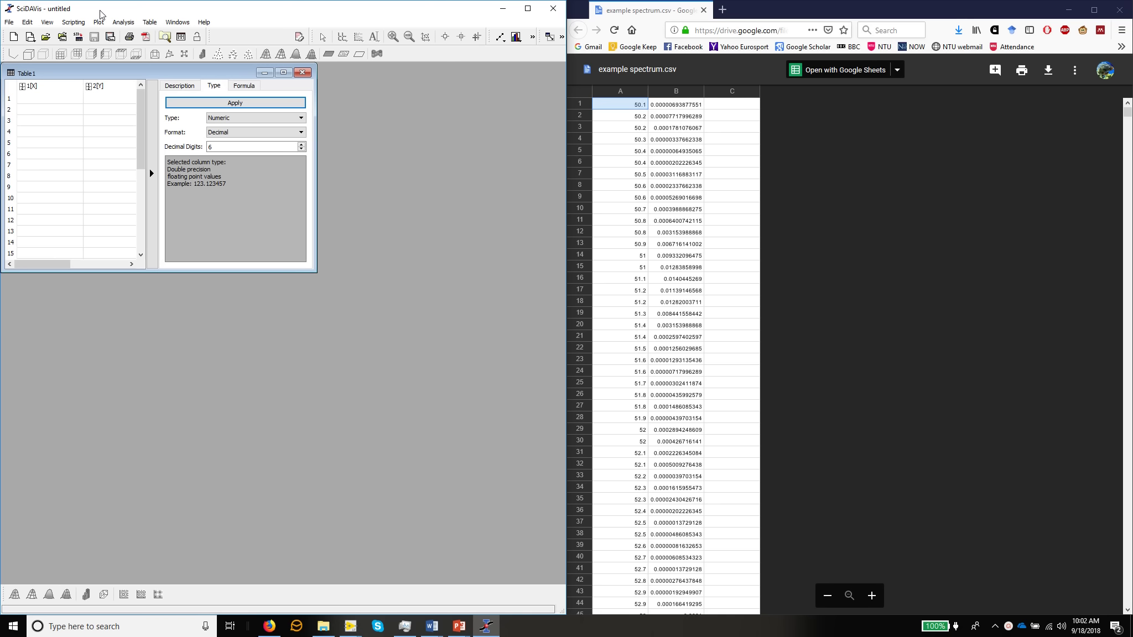
# - Save example spectrum.csv from the Drive preview into Downloads, overwriting the existing file
pyautogui.click(773, 9)
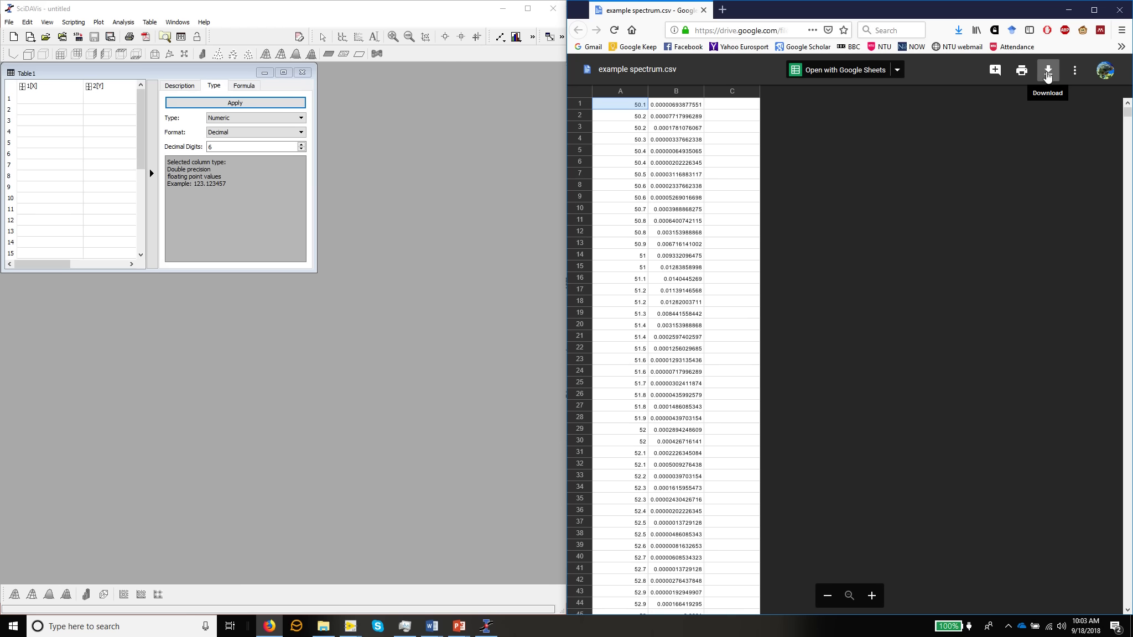
pyautogui.click(1048, 75)
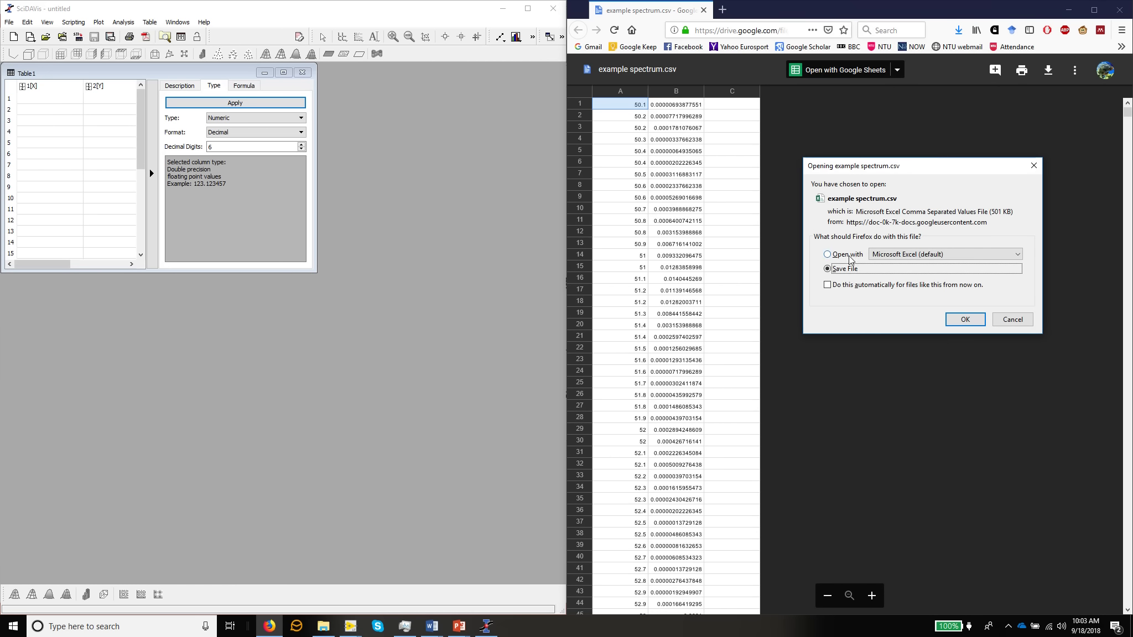
pyautogui.click(962, 320)
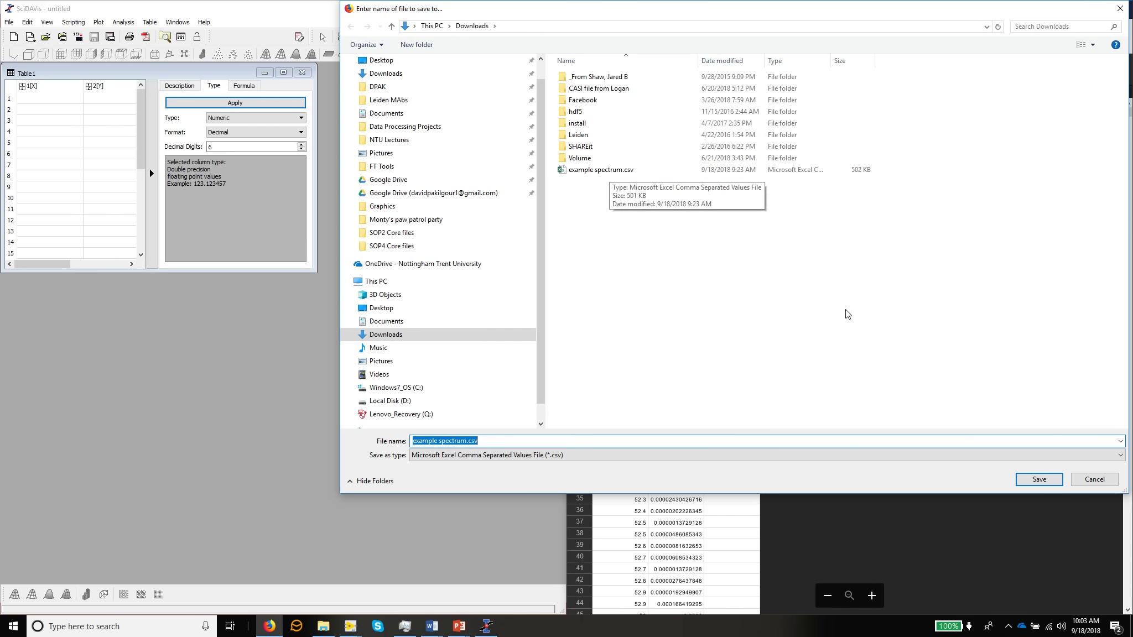
pyautogui.click(1040, 480)
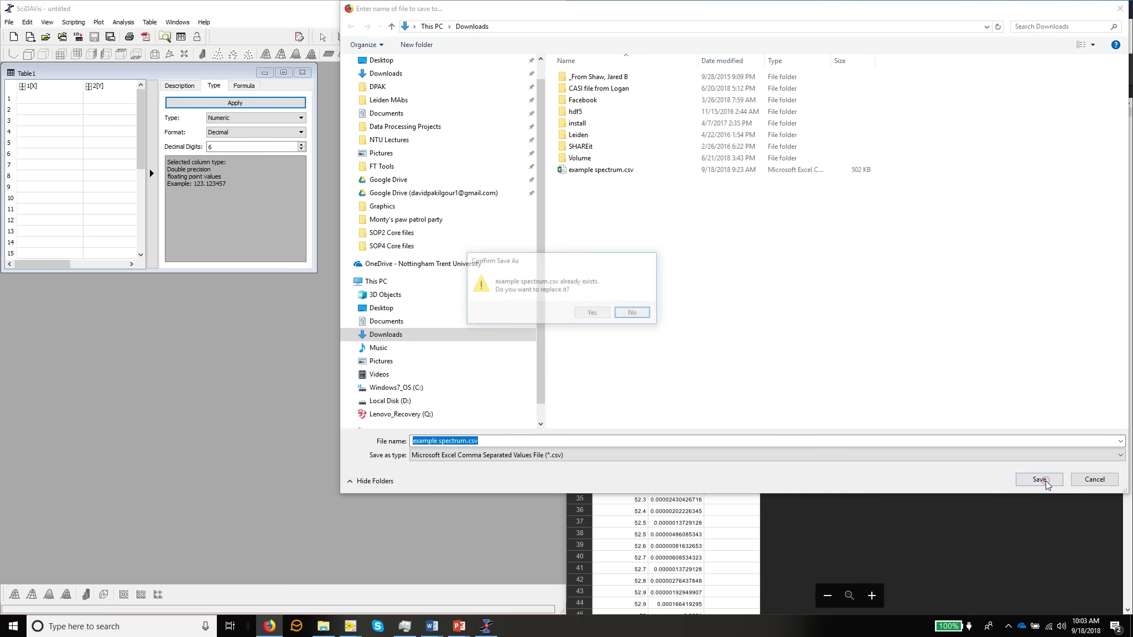
pyautogui.click(593, 313)
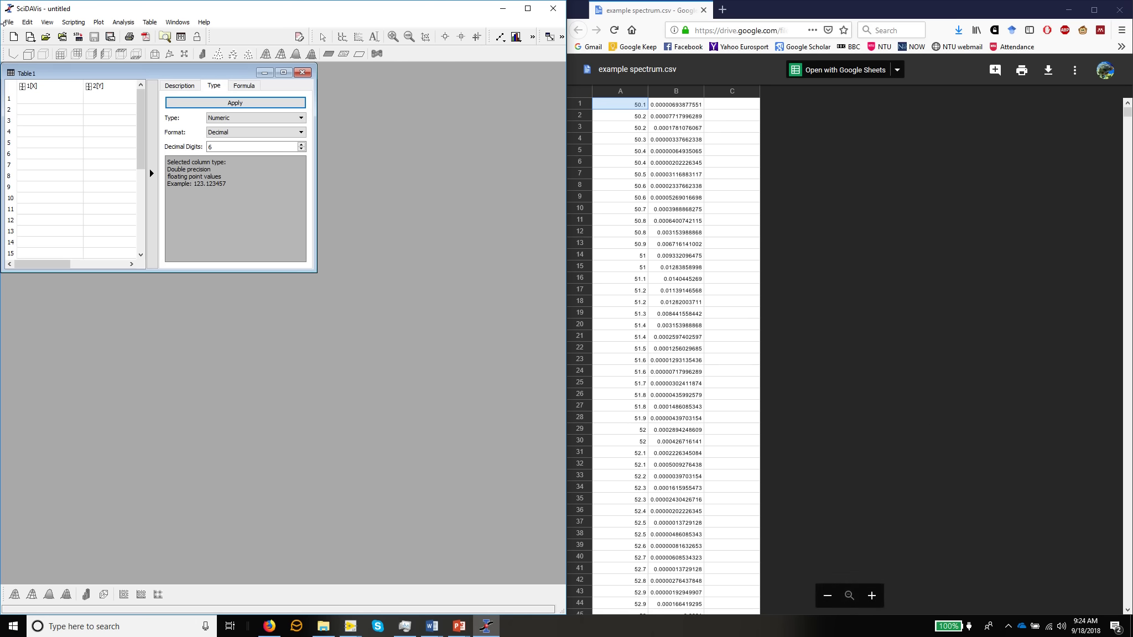
# - Start an ASCII import and pick example spectrum.csv in the Downloads folder
pyautogui.click(9, 23)
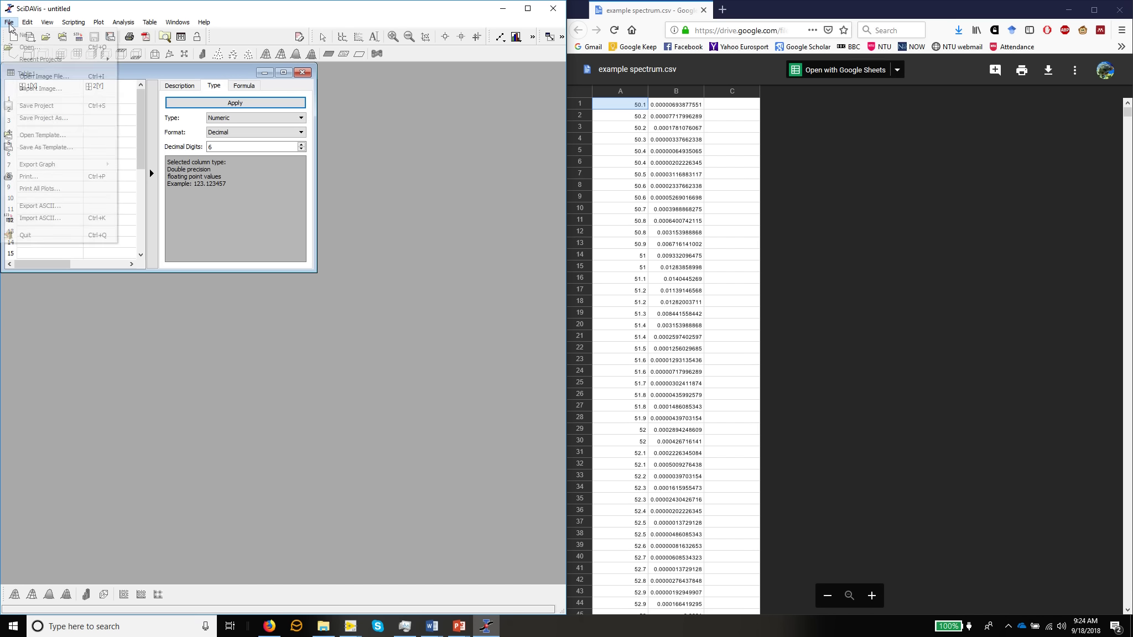
pyautogui.click(34, 218)
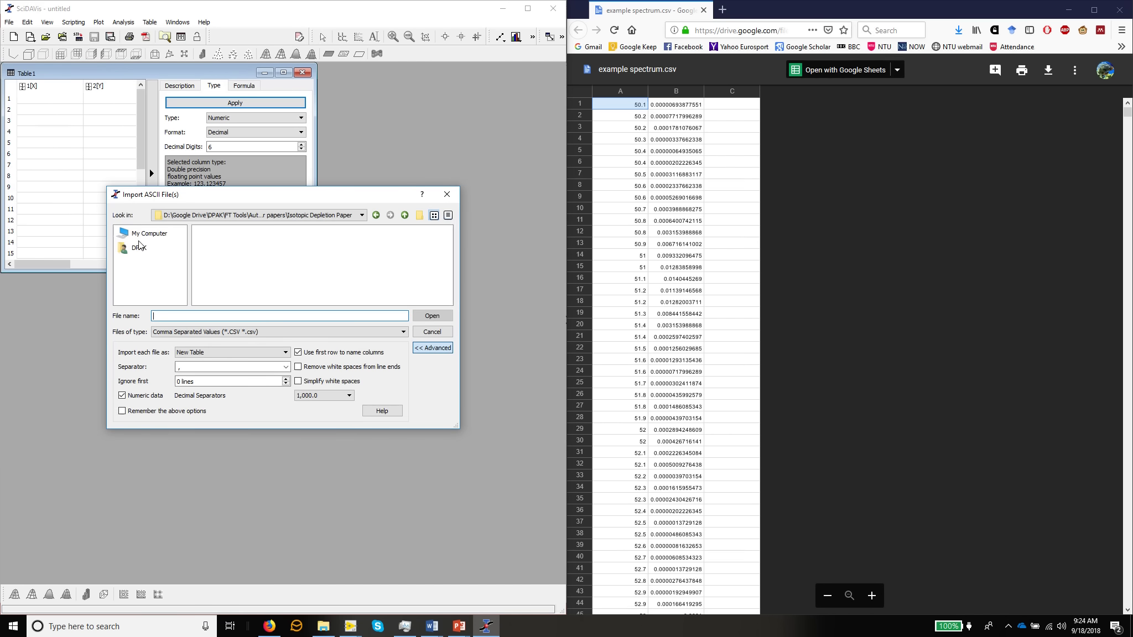
pyautogui.click(136, 249)
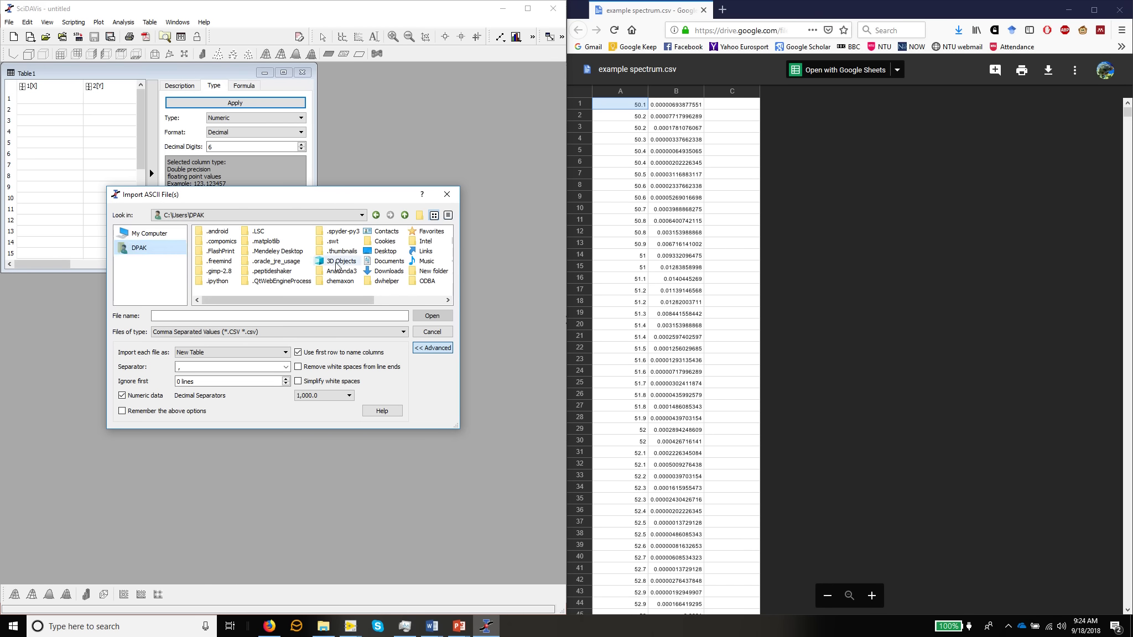
pyautogui.doubleClick(386, 271)
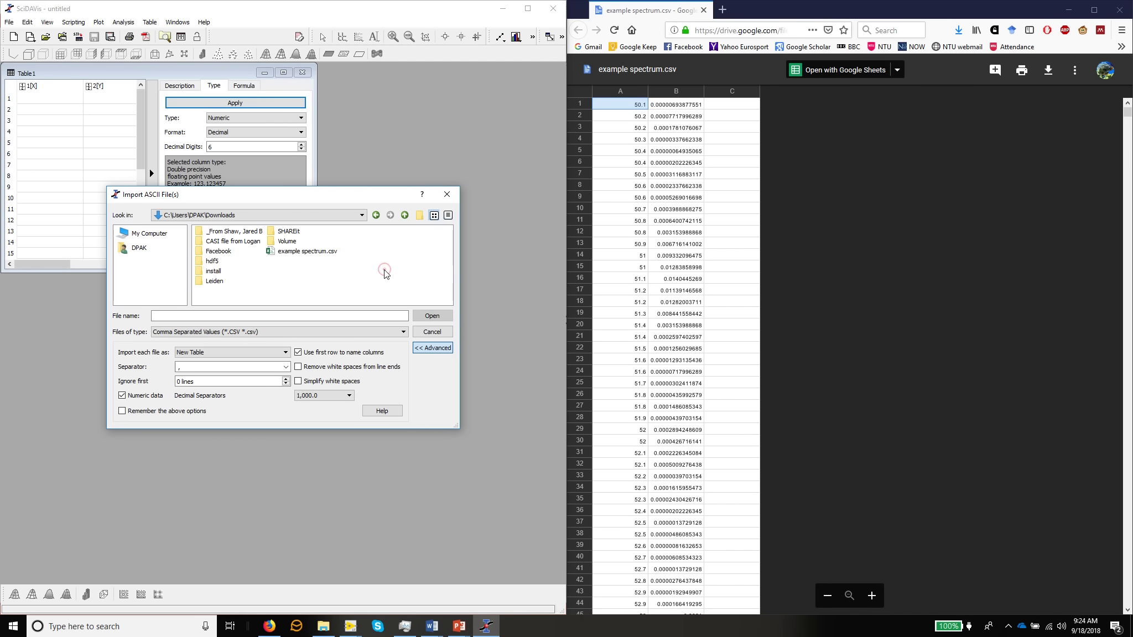
pyautogui.click(283, 256)
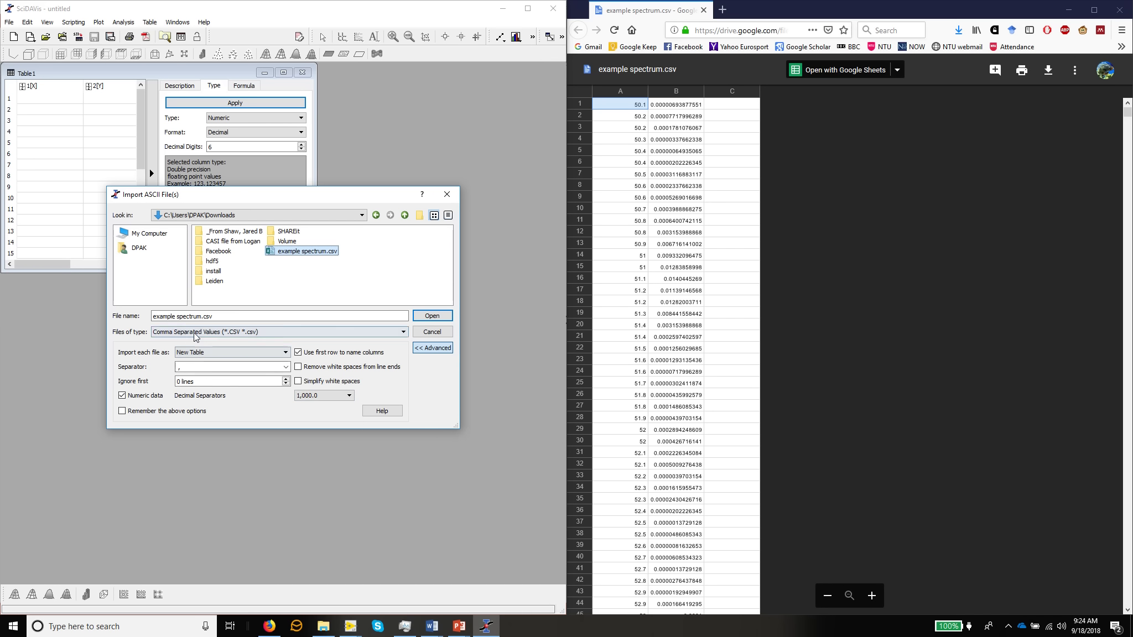
# - Keep the CSV file type and comma separator, and stop using the first row as column names
pyautogui.click(236, 334)
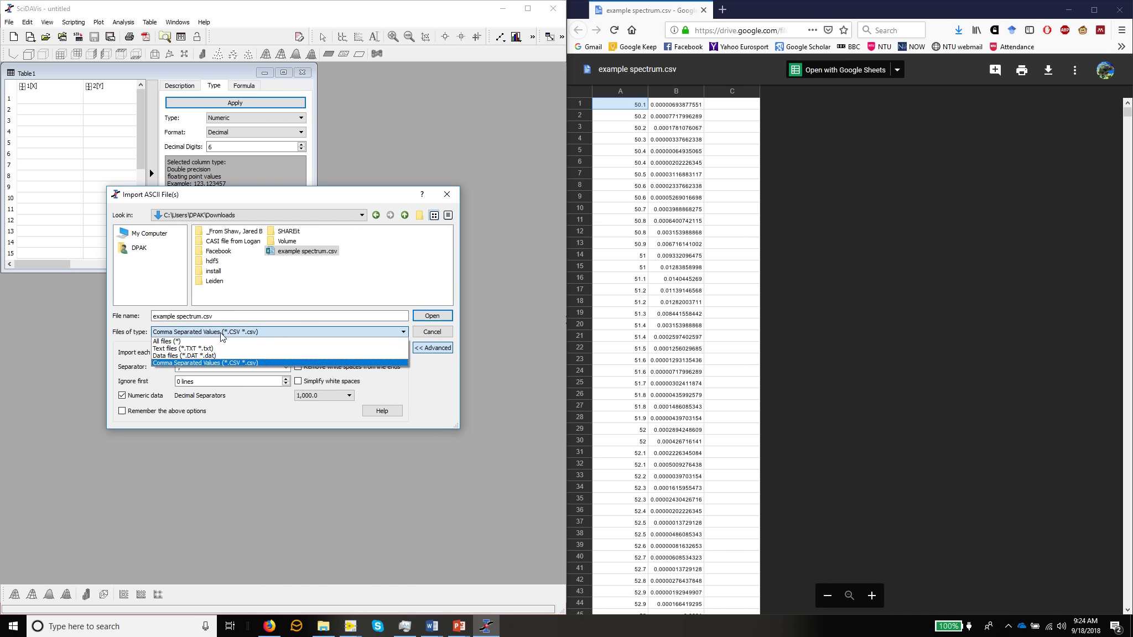
pyautogui.click(217, 363)
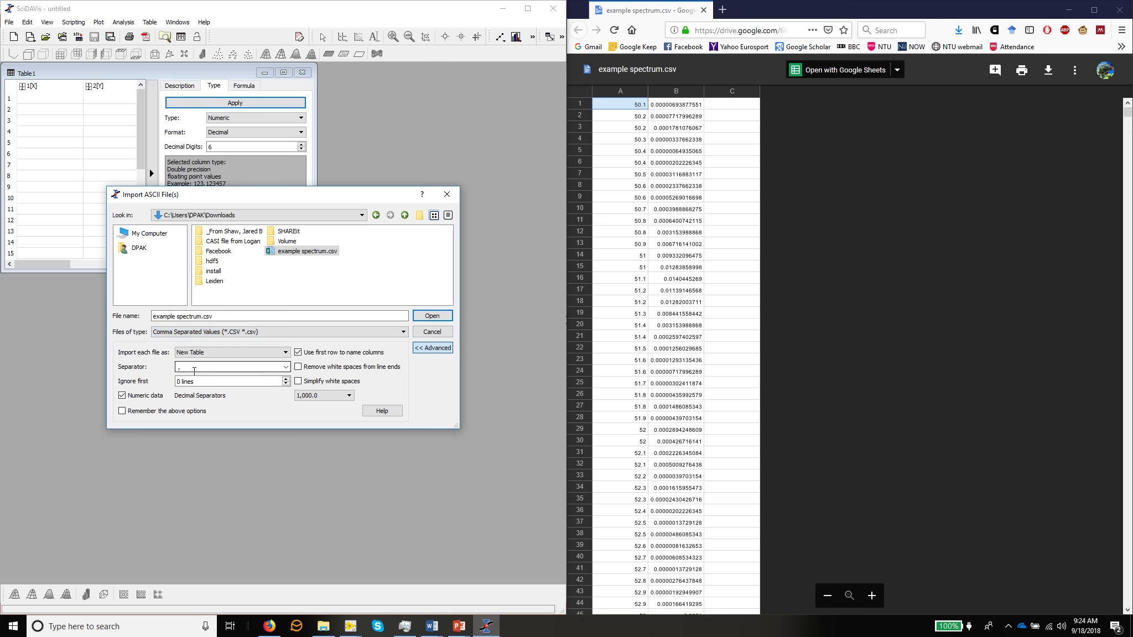
pyautogui.click(285, 367)
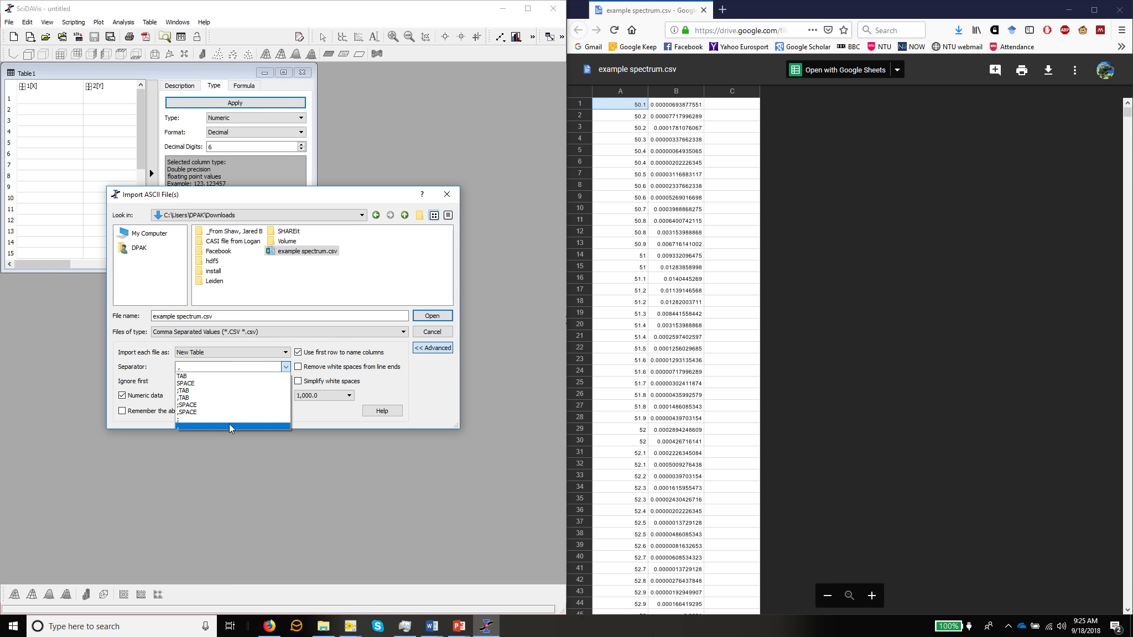
pyautogui.click(230, 427)
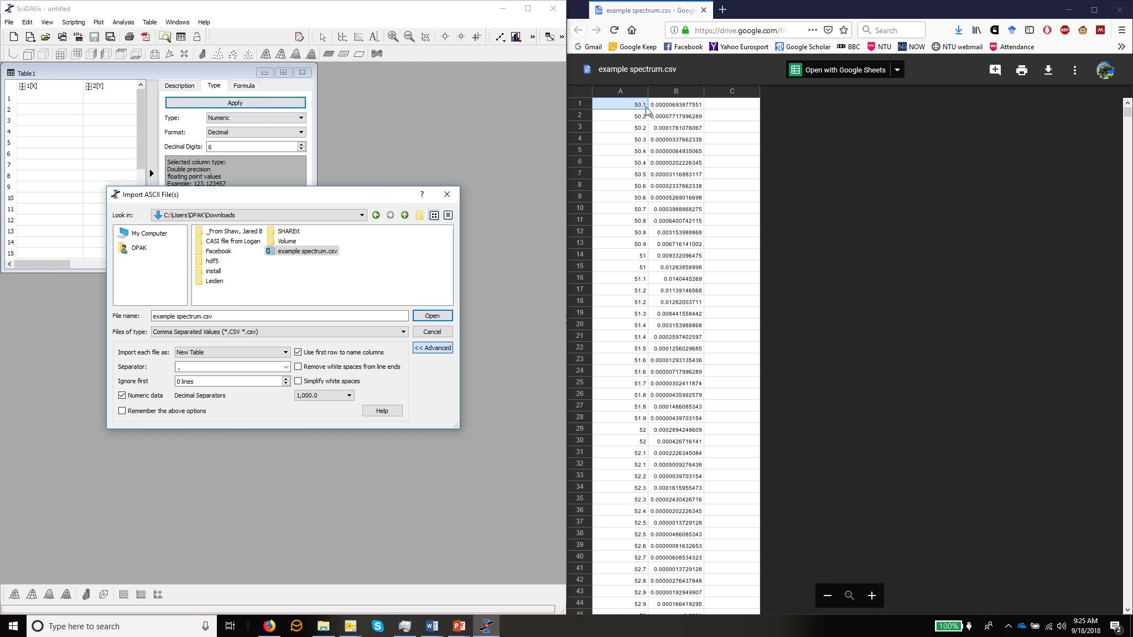
pyautogui.click(321, 354)
# - Finish the import into a new table, maximize Table2, and set column 1 as X
pyautogui.click(433, 316)
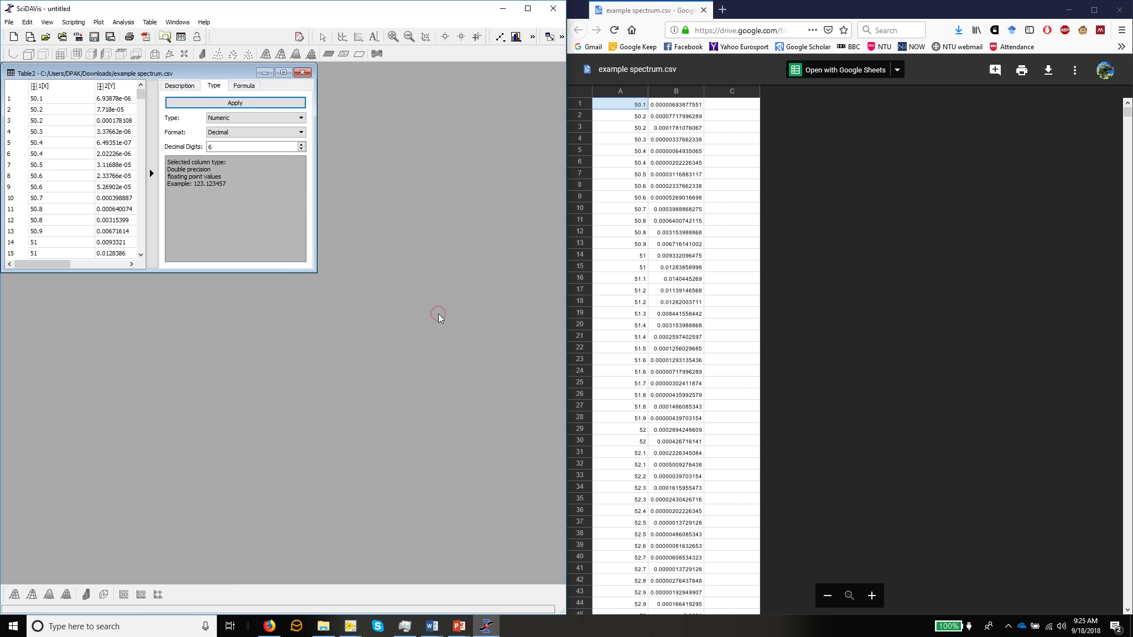
pyautogui.click(284, 72)
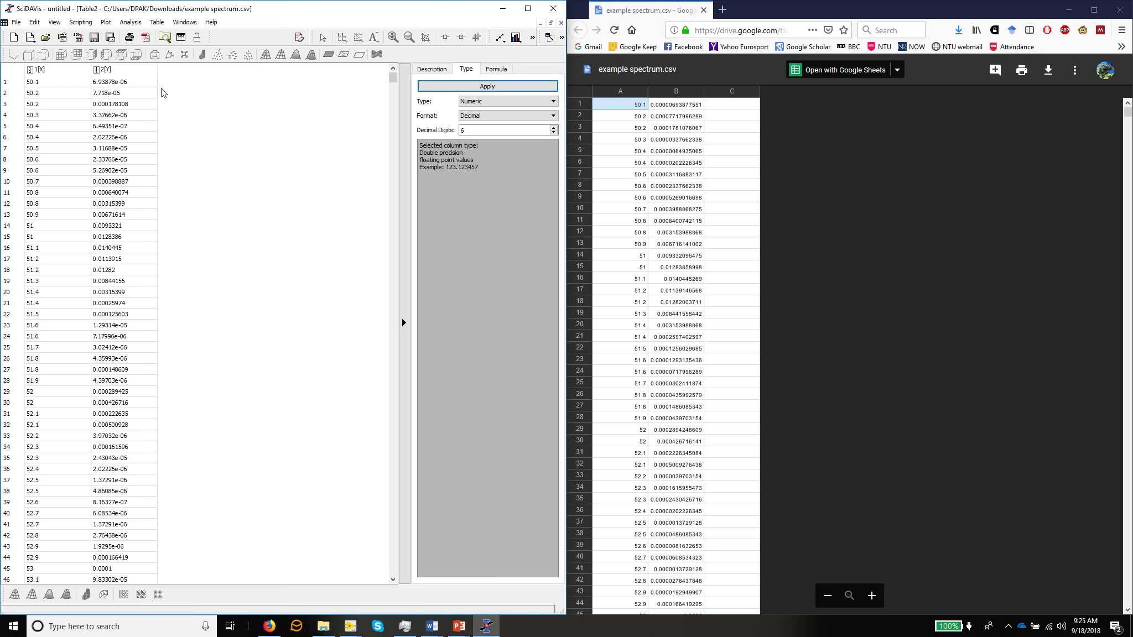
pyautogui.click(63, 69)
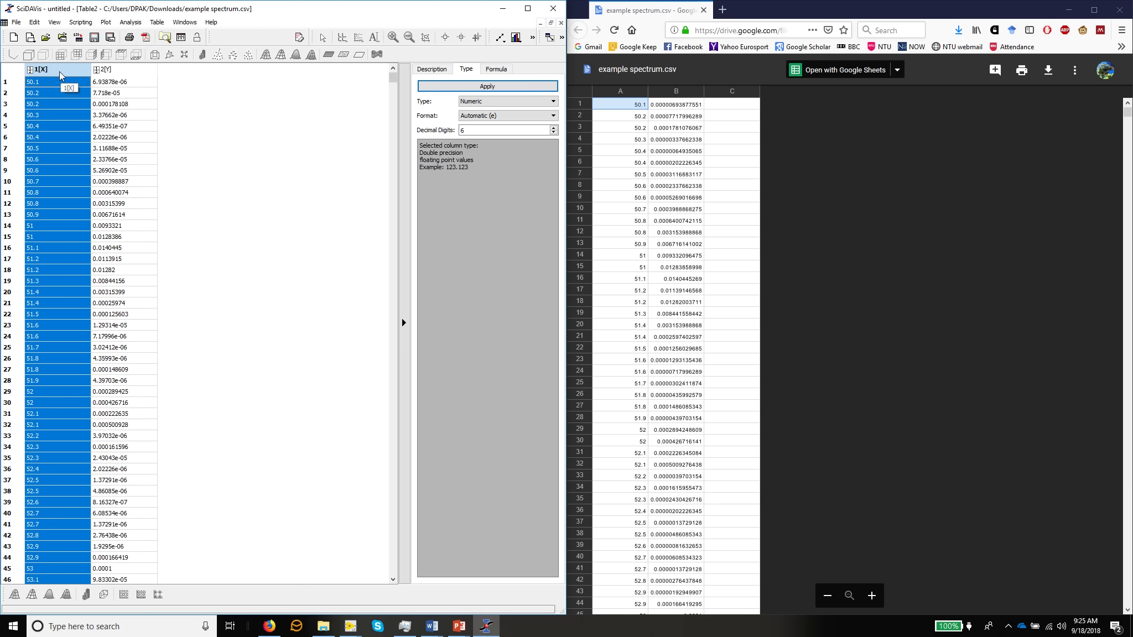
pyautogui.rightClick(60, 75)
pyautogui.moveTo(96, 98)
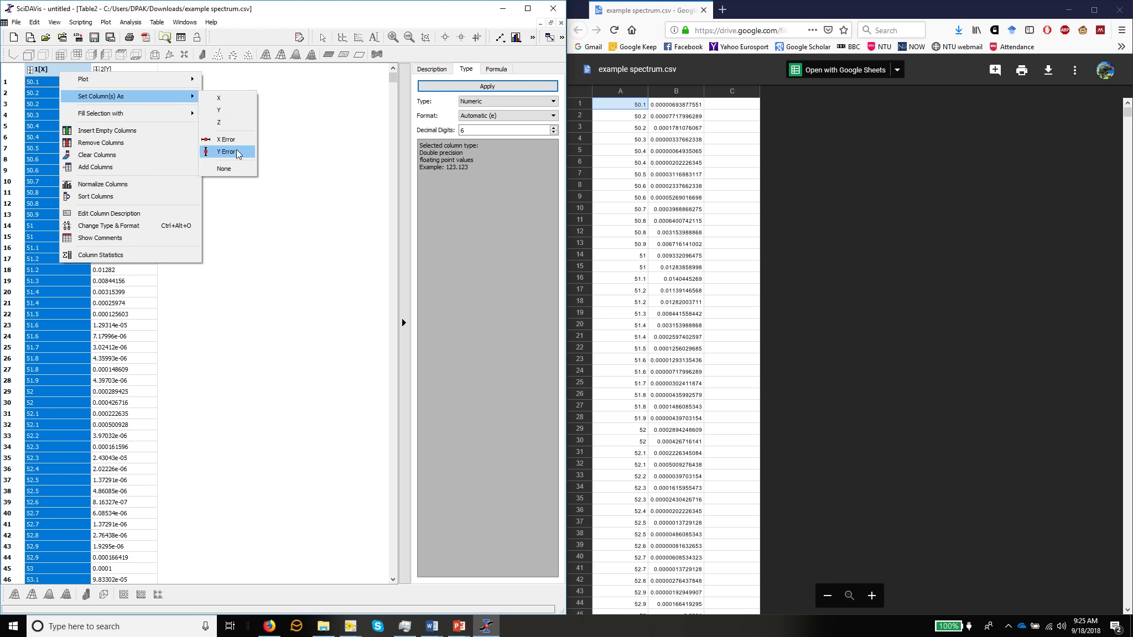
pyautogui.click(226, 101)
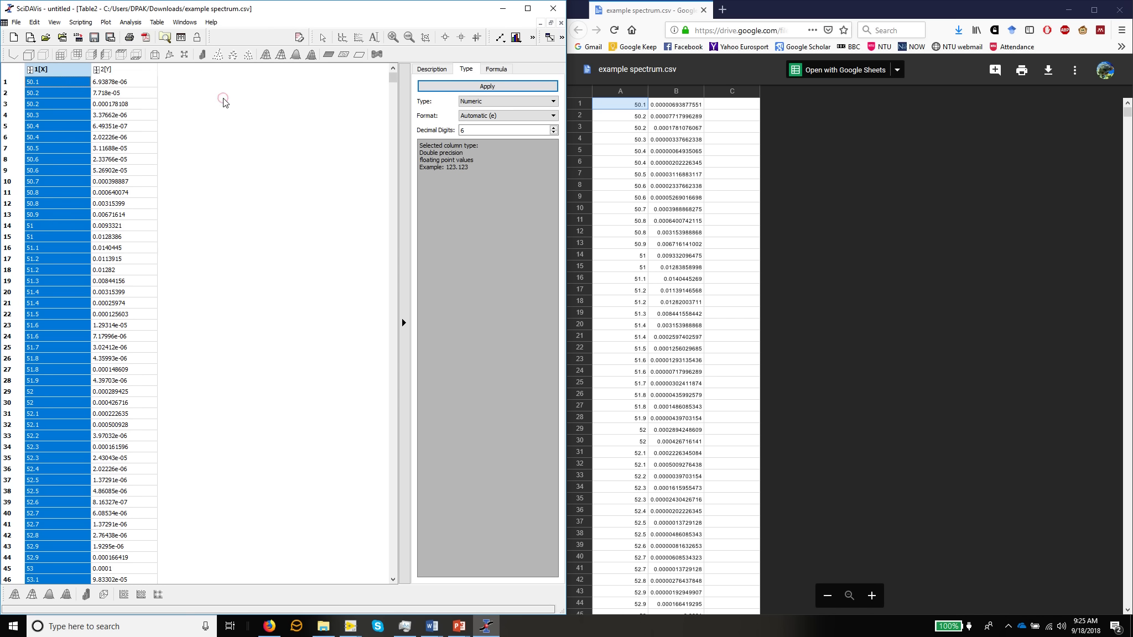
# - Set column 2 as Y and reselect column 1
pyautogui.click(115, 70)
pyautogui.rightClick(114, 66)
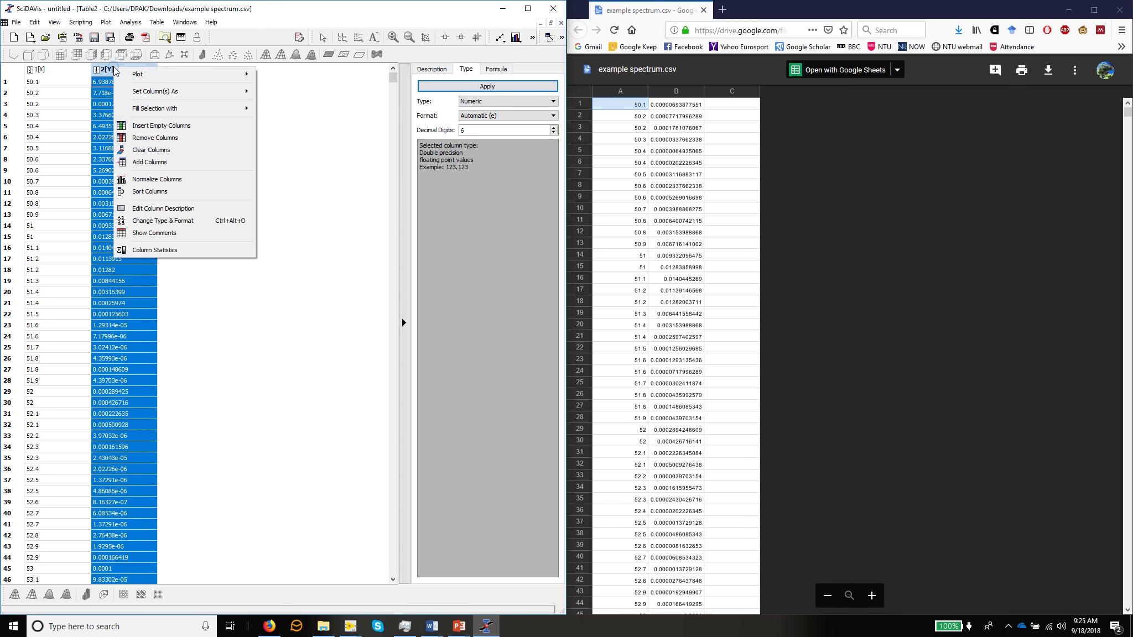
pyautogui.moveTo(184, 97)
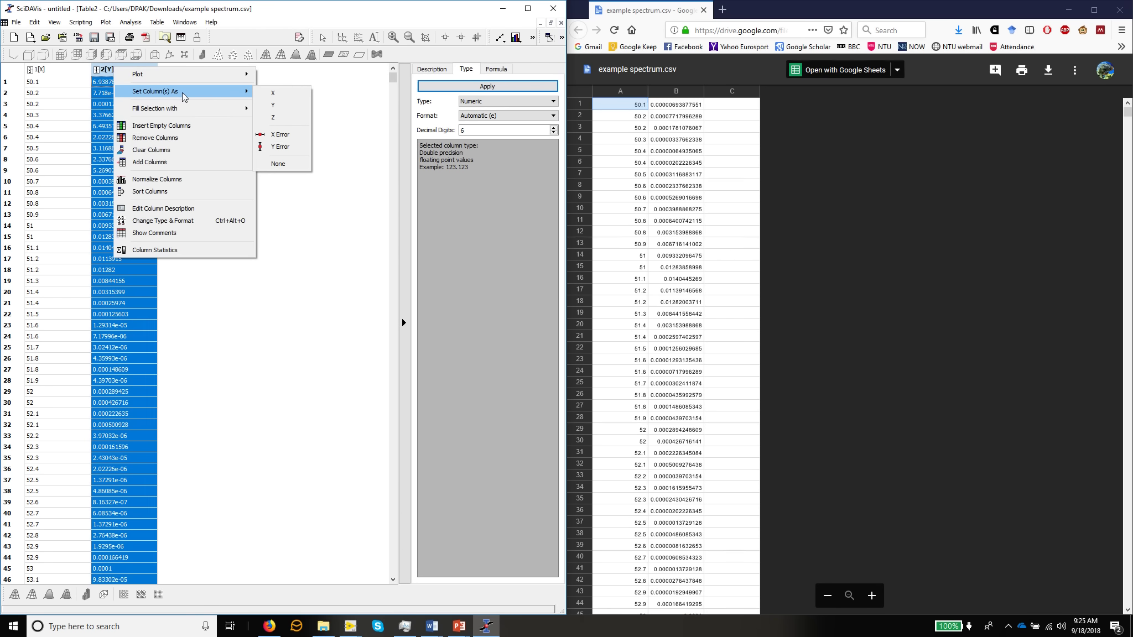
pyautogui.click(272, 105)
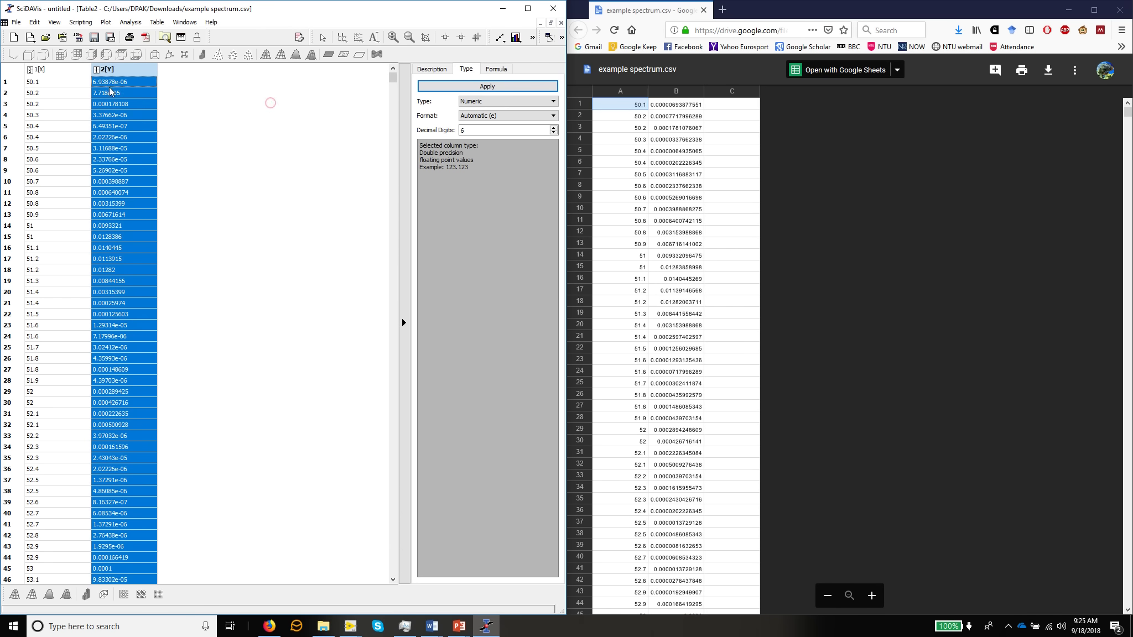
pyautogui.click(52, 71)
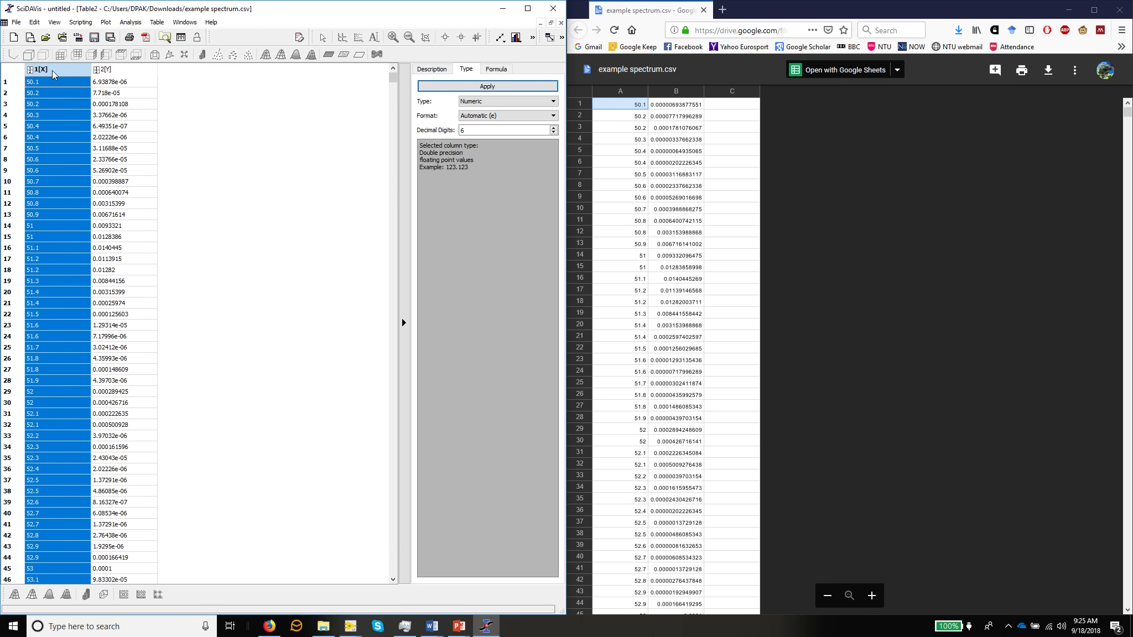
# - Rename column 1 to m/z in its Description tab
pyautogui.click(437, 70)
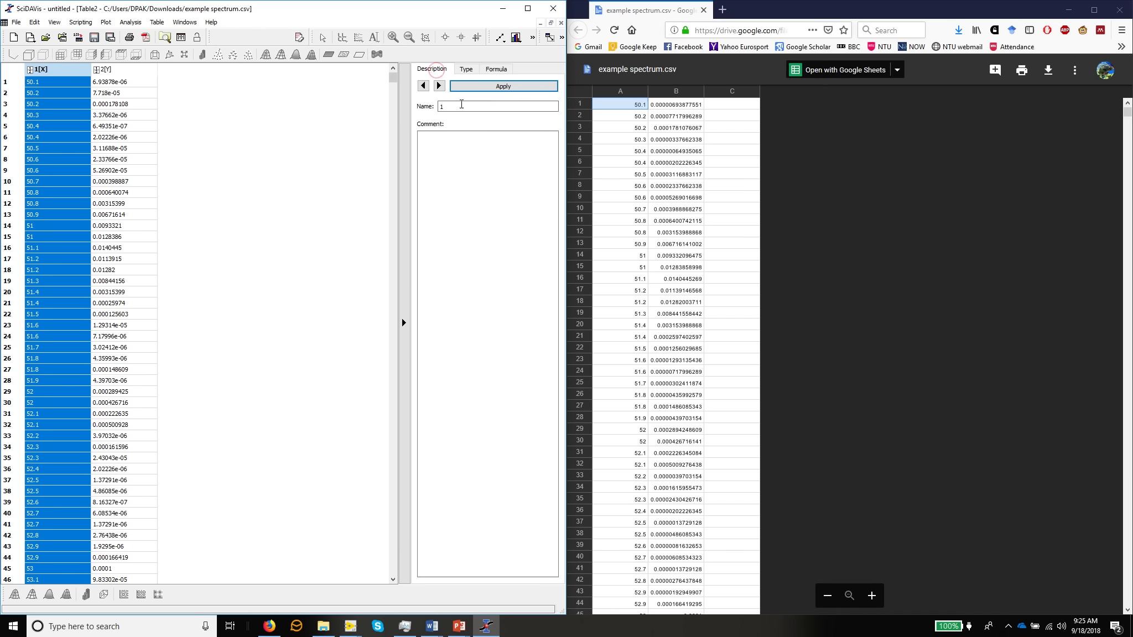
pyautogui.doubleClick(461, 105)
pyautogui.write('m/z')
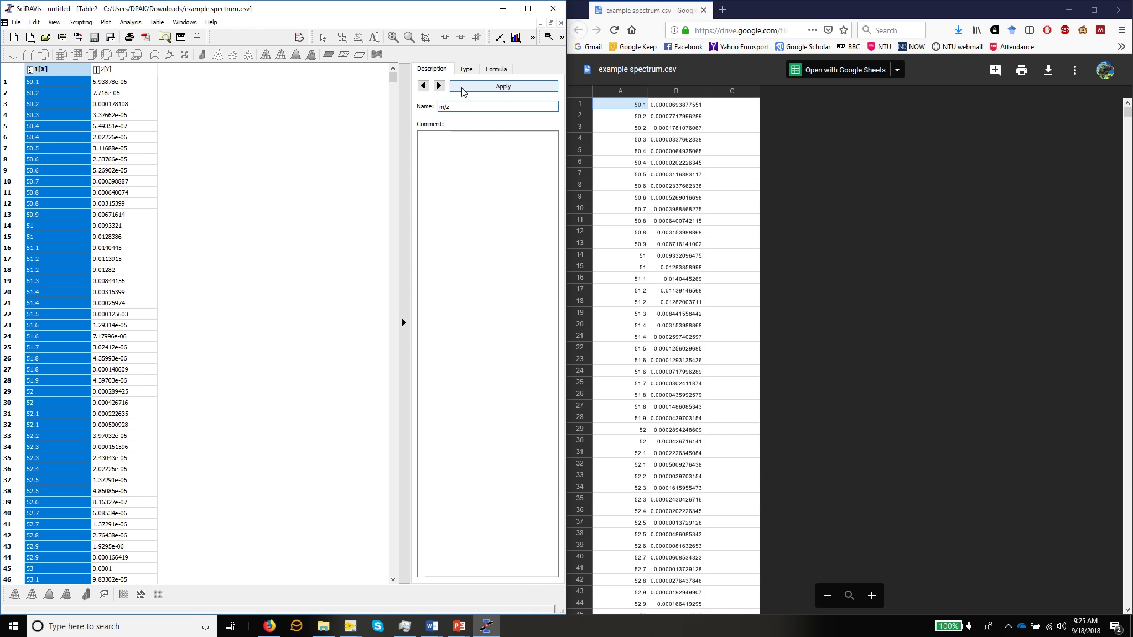
pyautogui.click(462, 87)
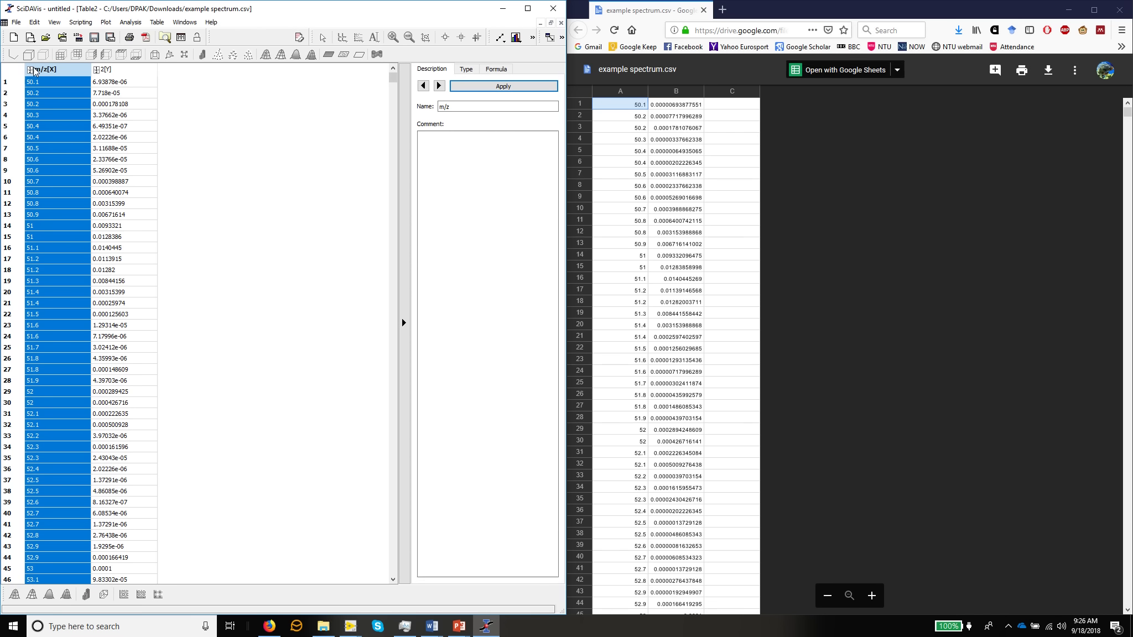
# - Rename column 2 to Intensity (arb), then select both columns
pyautogui.click(438, 86)
pyautogui.doubleClick(454, 107)
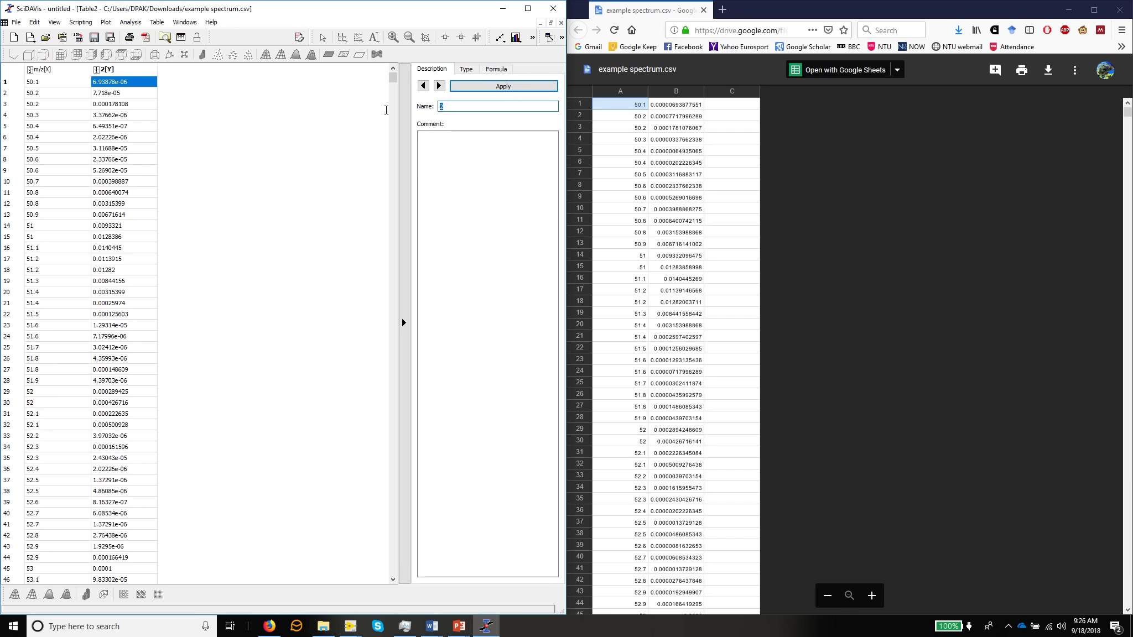
pyautogui.write('Intensity (arb')
pyautogui.click(486, 87)
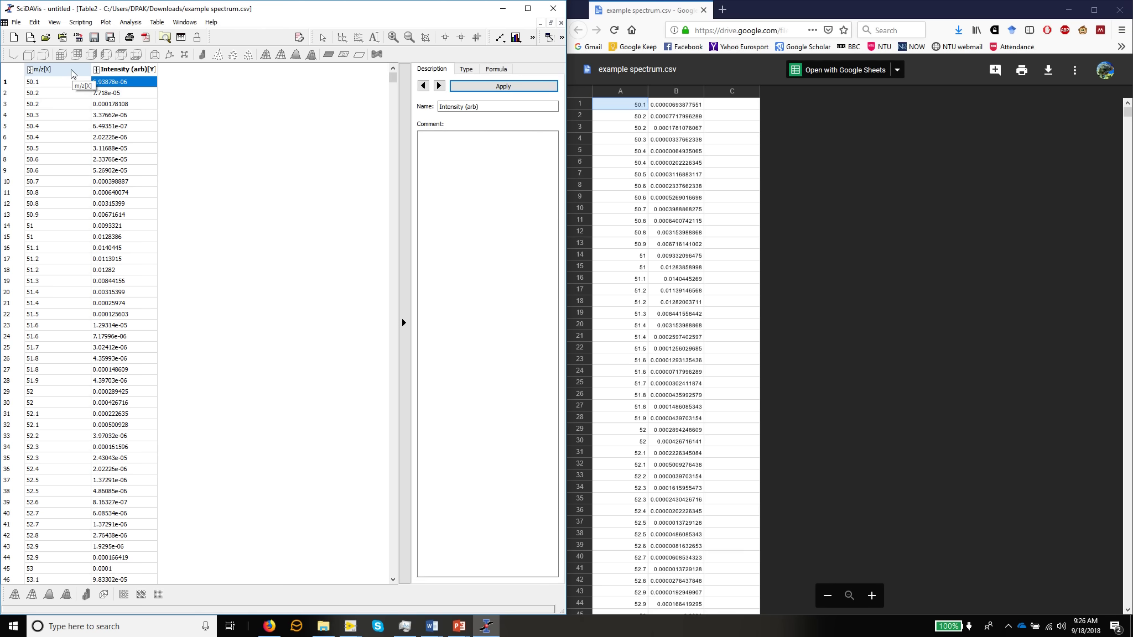
pyautogui.click(72, 70)
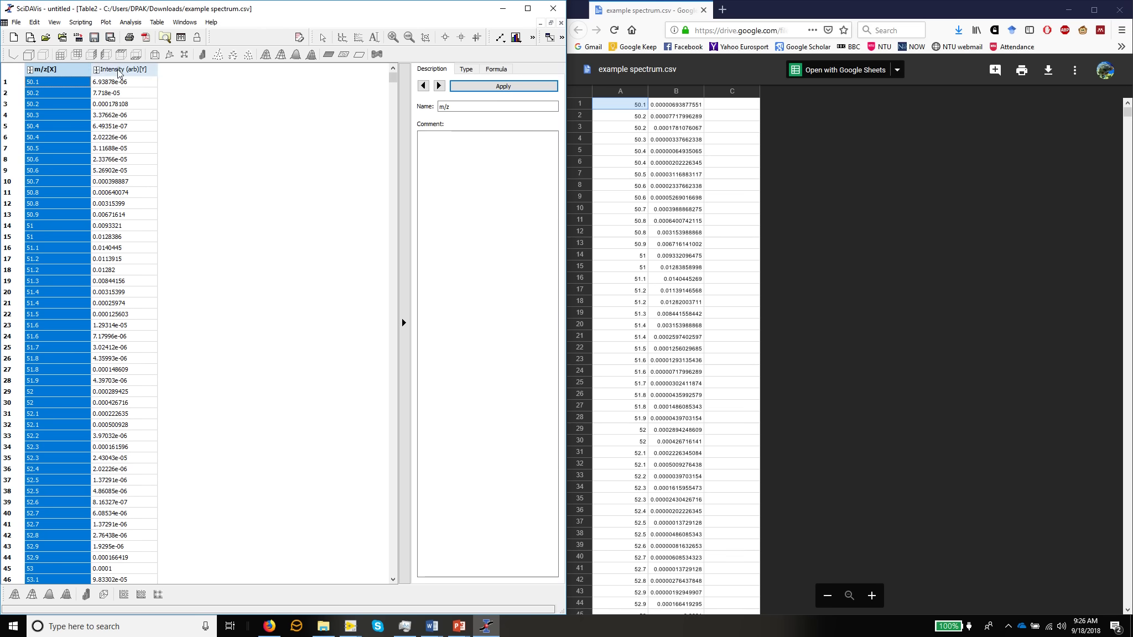
pyautogui.keyDown('shift'); pyautogui.click(119, 71); pyautogui.keyUp('shift')
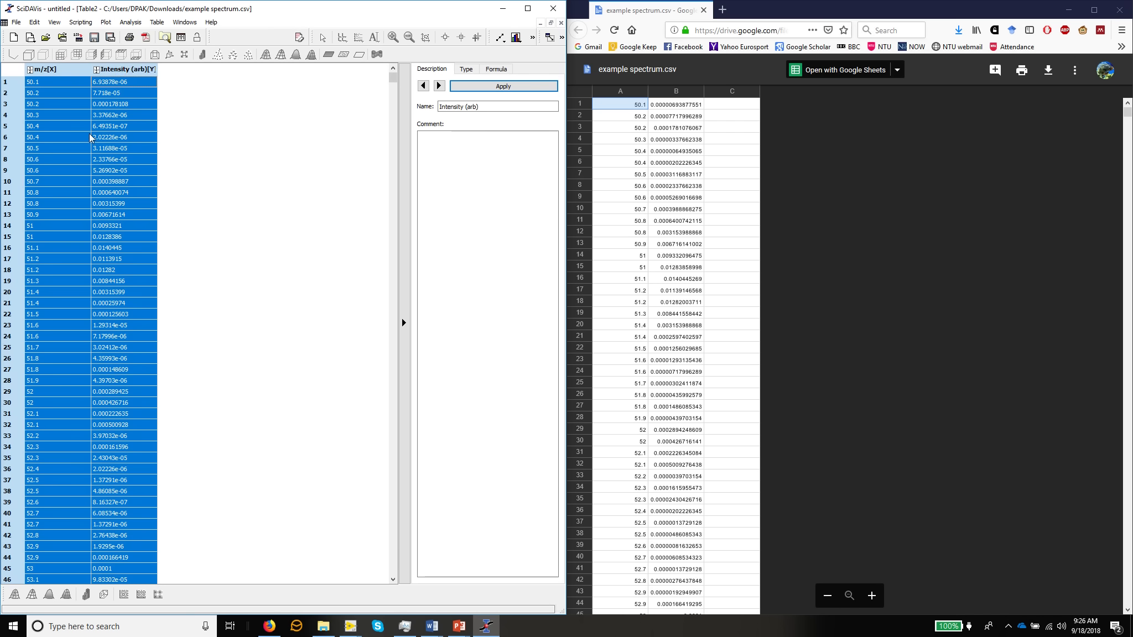
# - Make a line plot of Intensity (arb) versus m/z and enlarge the Graph1 window
pyautogui.click(105, 22)
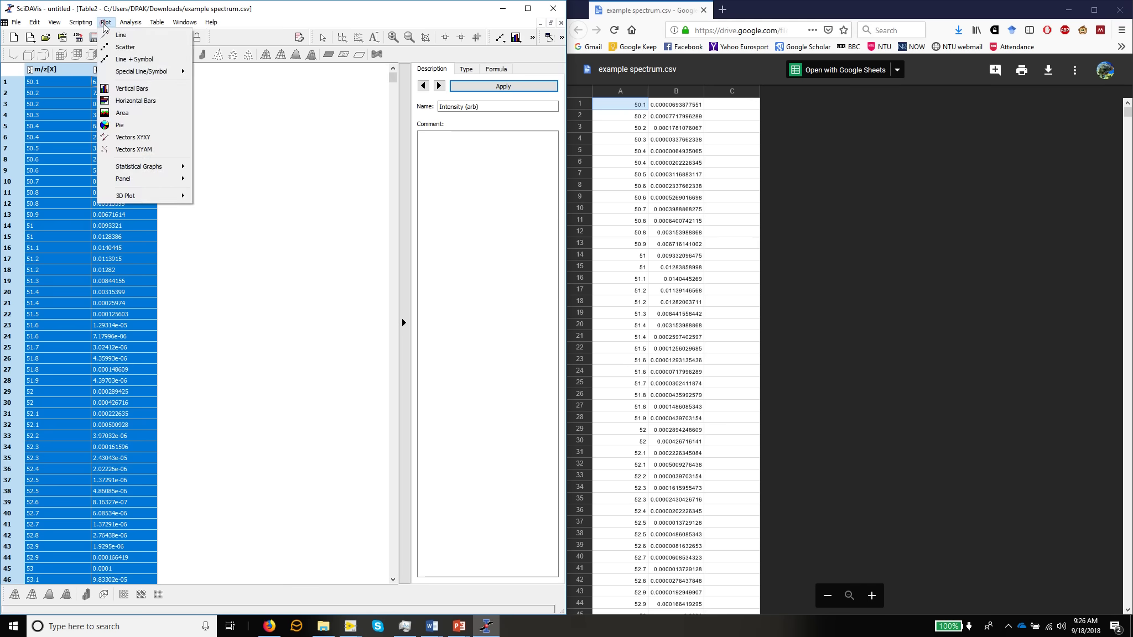
pyautogui.click(108, 35)
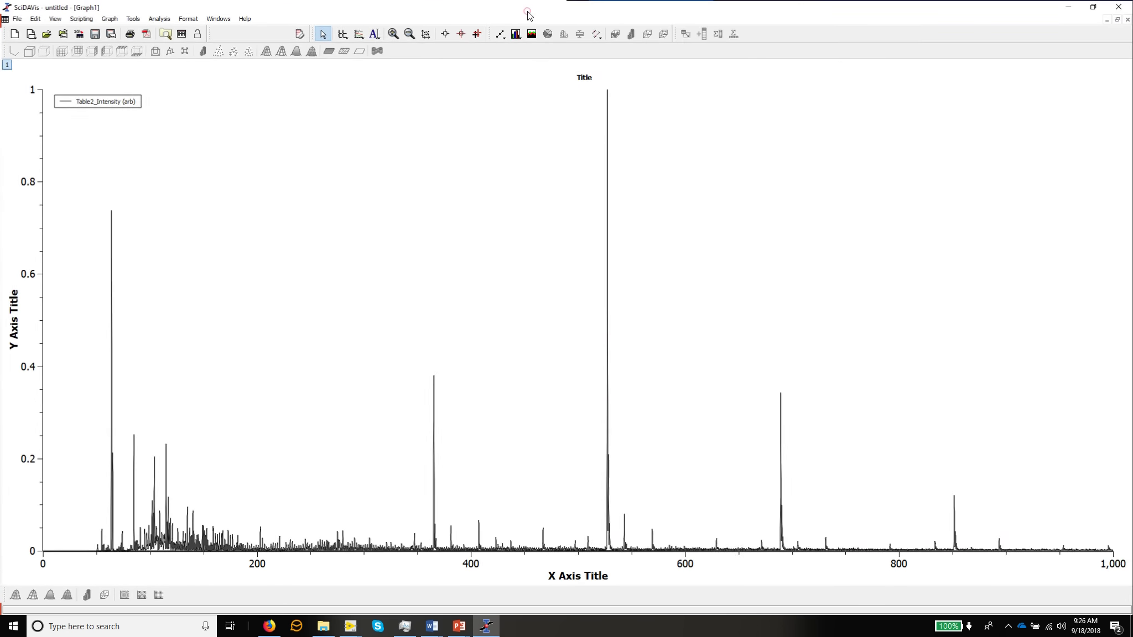
pyautogui.click(528, 8)
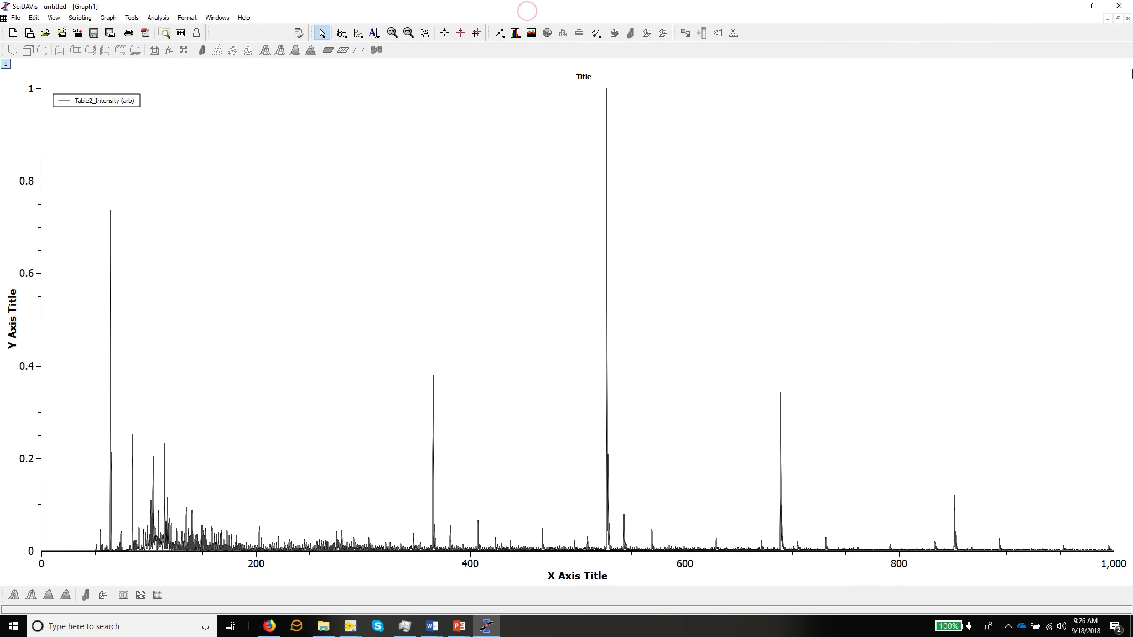
pyautogui.click(1119, 19)
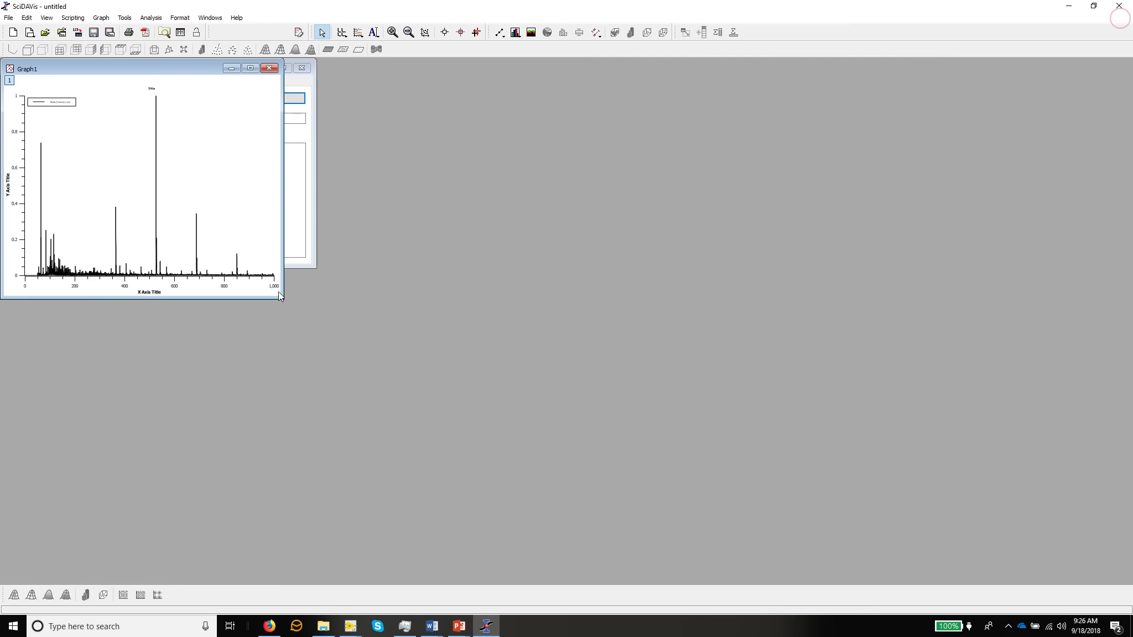
pyautogui.moveTo(282, 299); pyautogui.dragTo(666, 432)
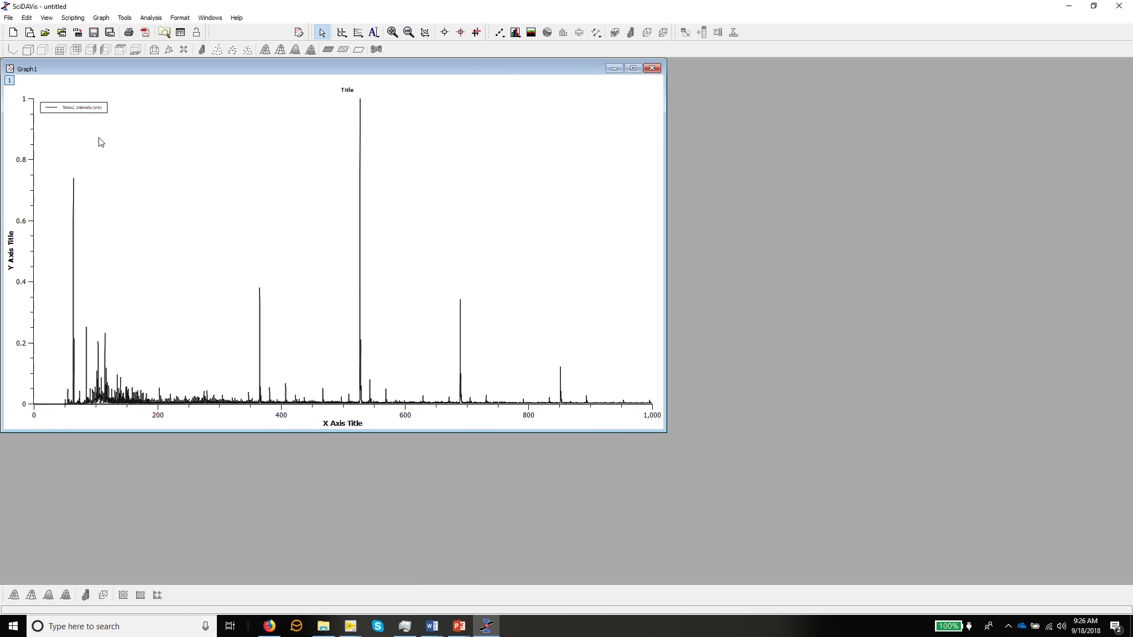
# - Delete Graph1's legend and clear its placeholder Title text
pyautogui.click(70, 109)
pyautogui.press('Delete')
pyautogui.doubleClick(347, 92)
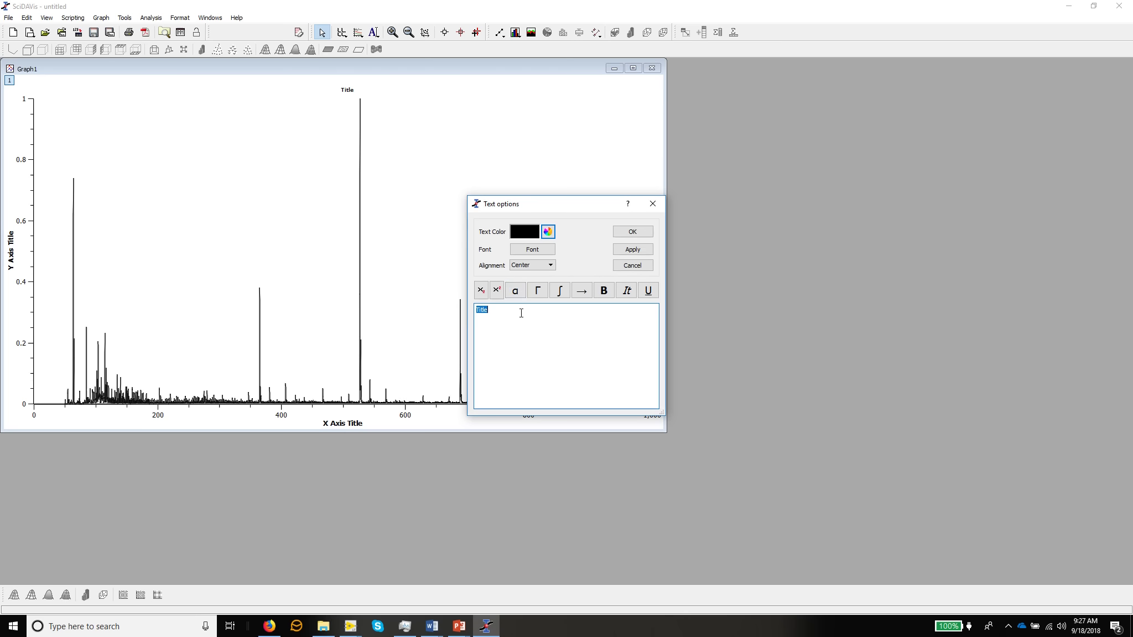
pyautogui.click(632, 231)
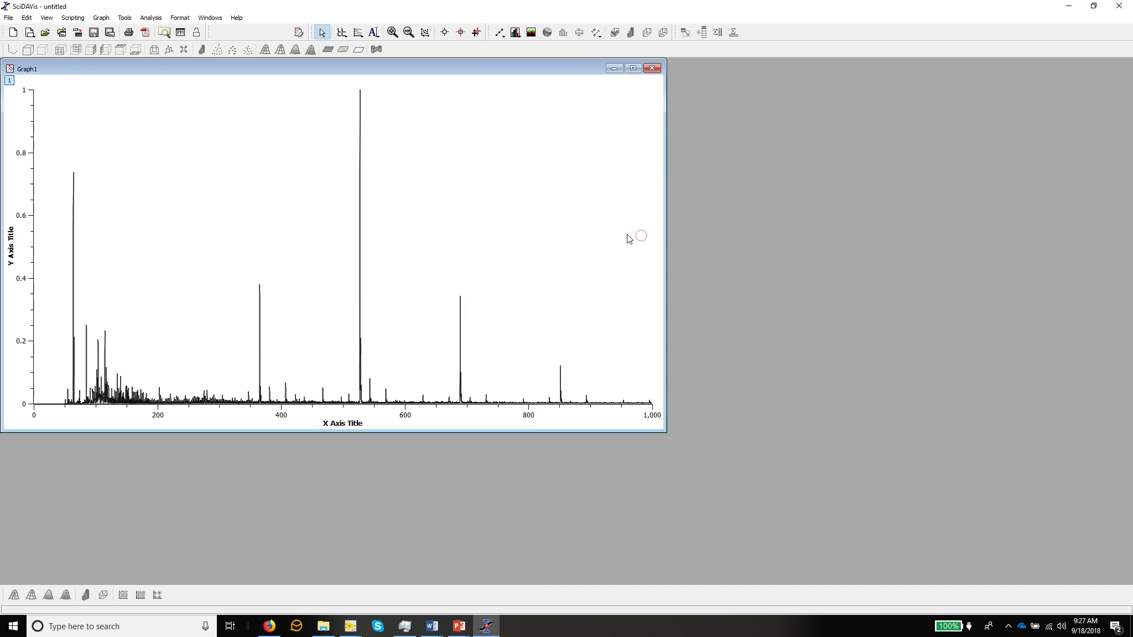
# - Set Graph1's axes line width to 2 in the General plot options
pyautogui.doubleClick(282, 419)
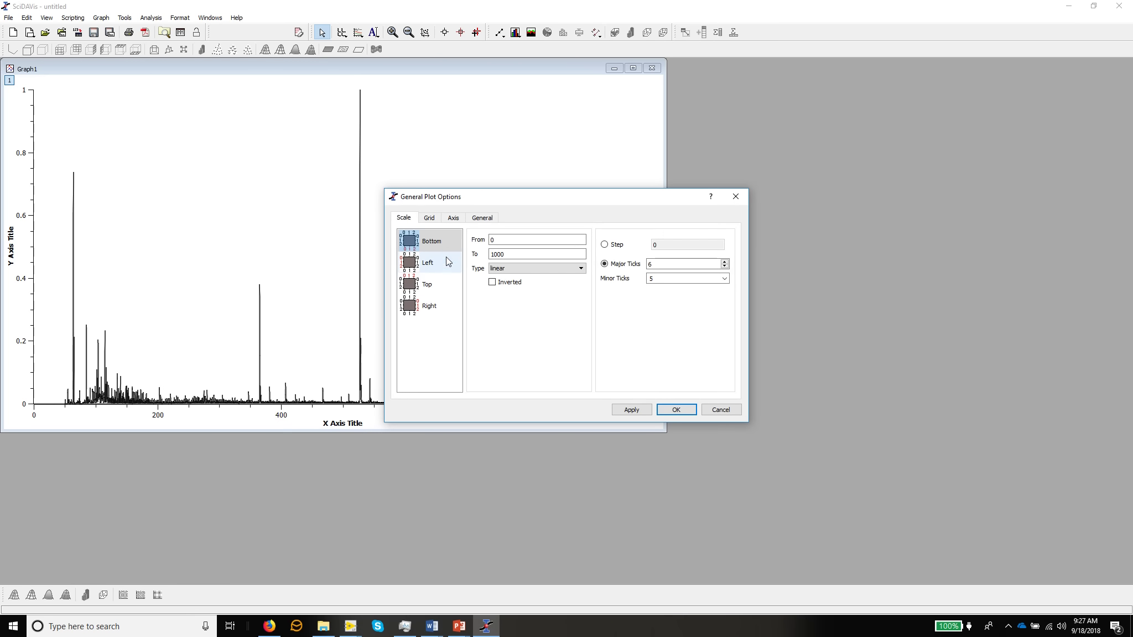
pyautogui.click(484, 219)
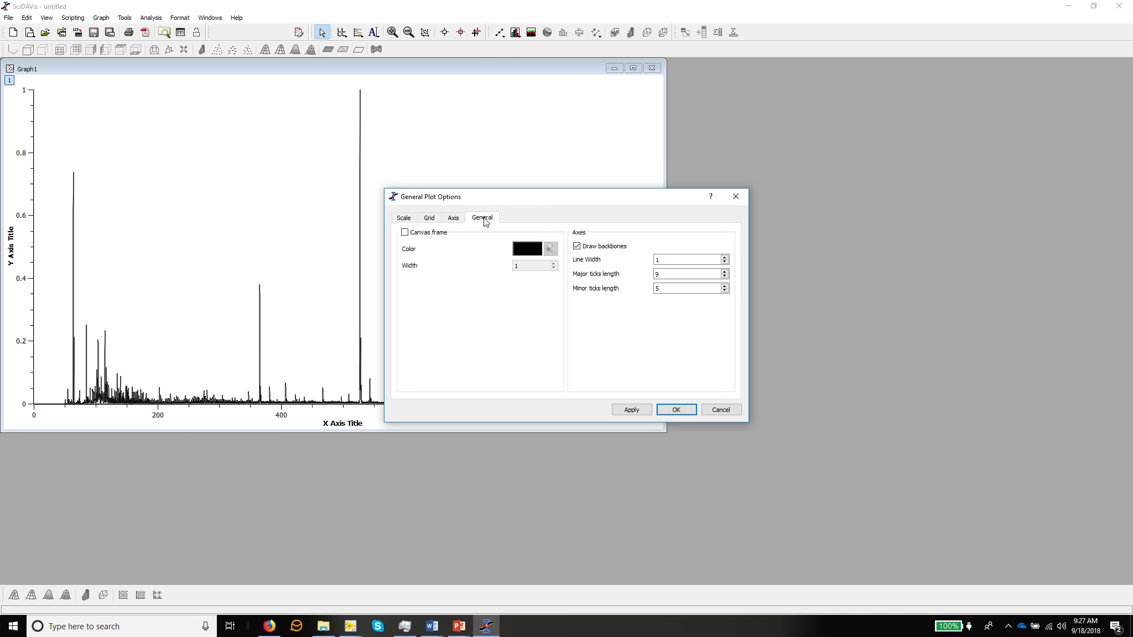
pyautogui.doubleClick(672, 261)
pyautogui.write('2')
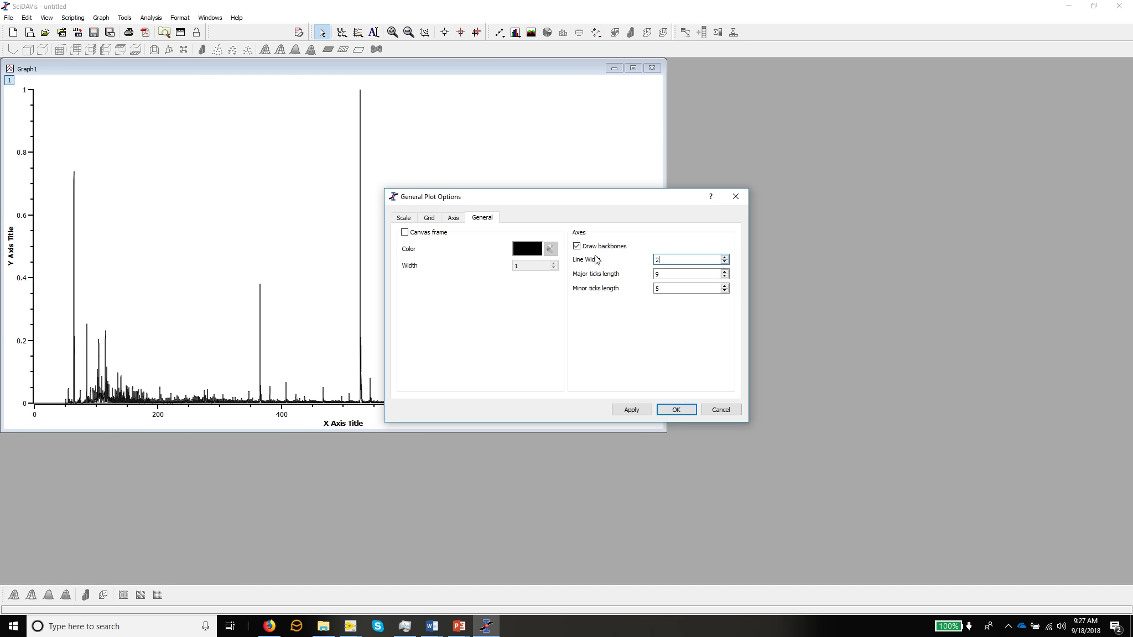
pyautogui.click(679, 408)
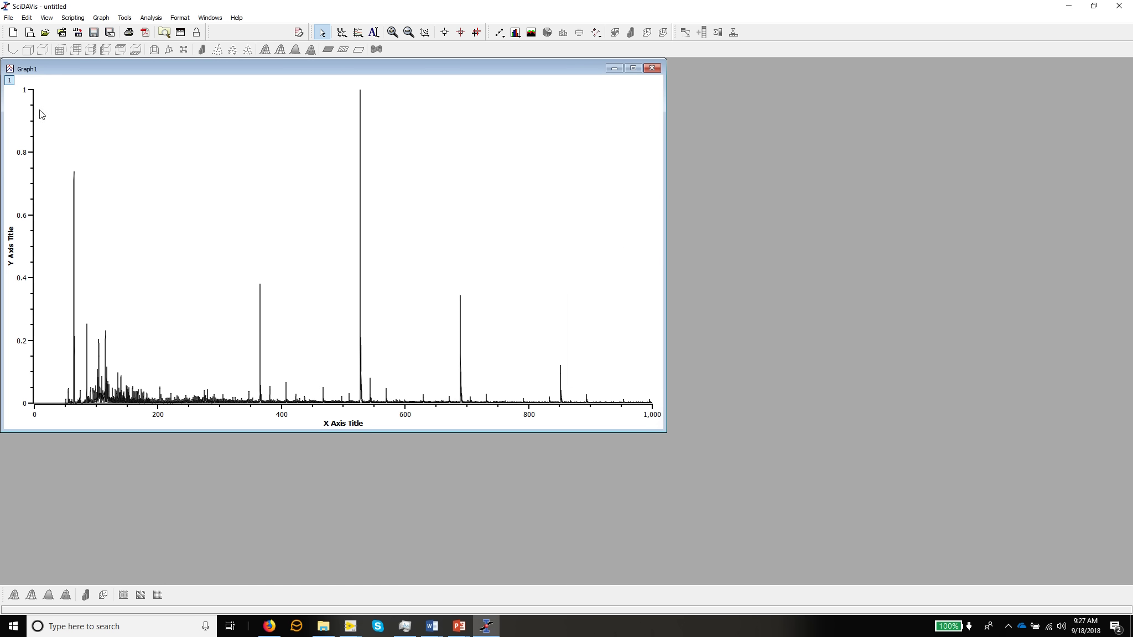
# - Title the bottom axis m/z in bold size 22 font
pyautogui.doubleClick(283, 418)
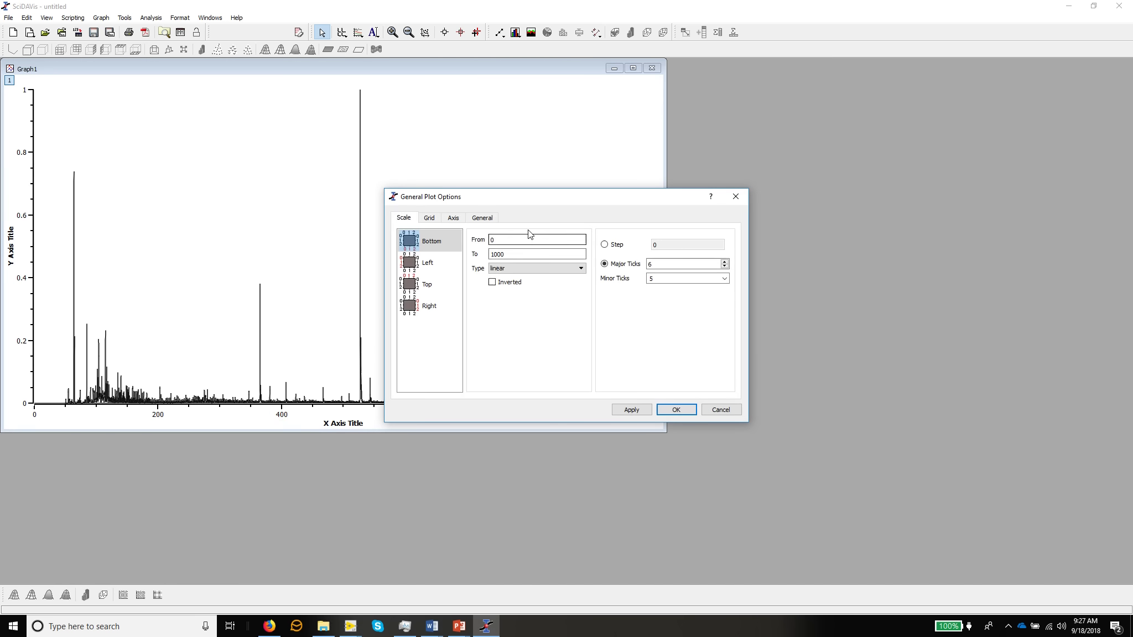
pyautogui.click(455, 218)
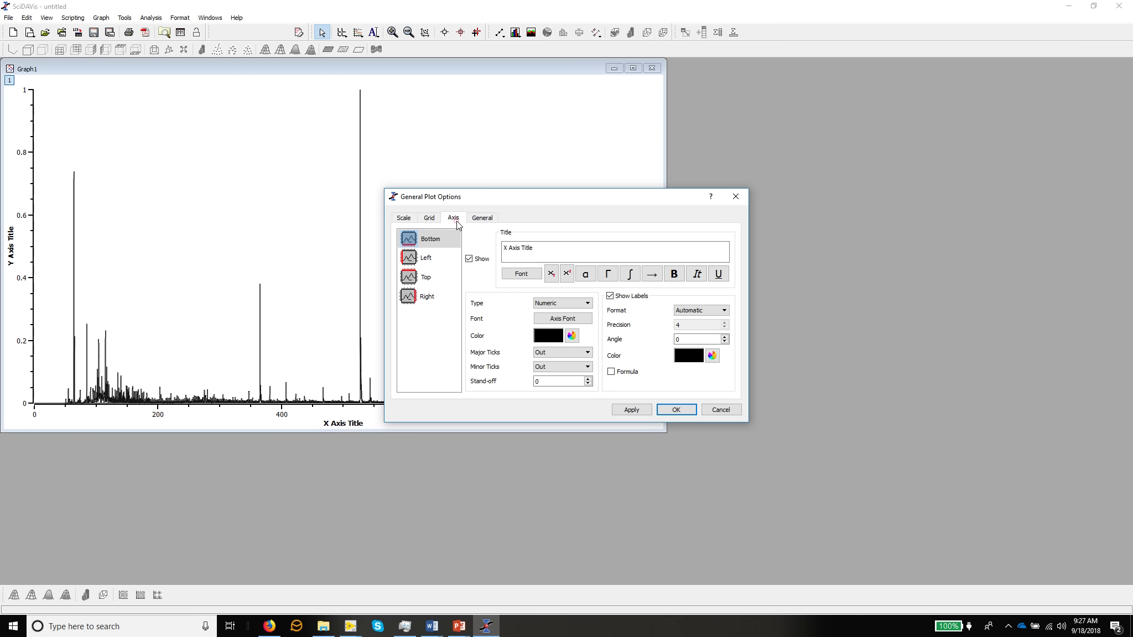
pyautogui.tripleClick(552, 250)
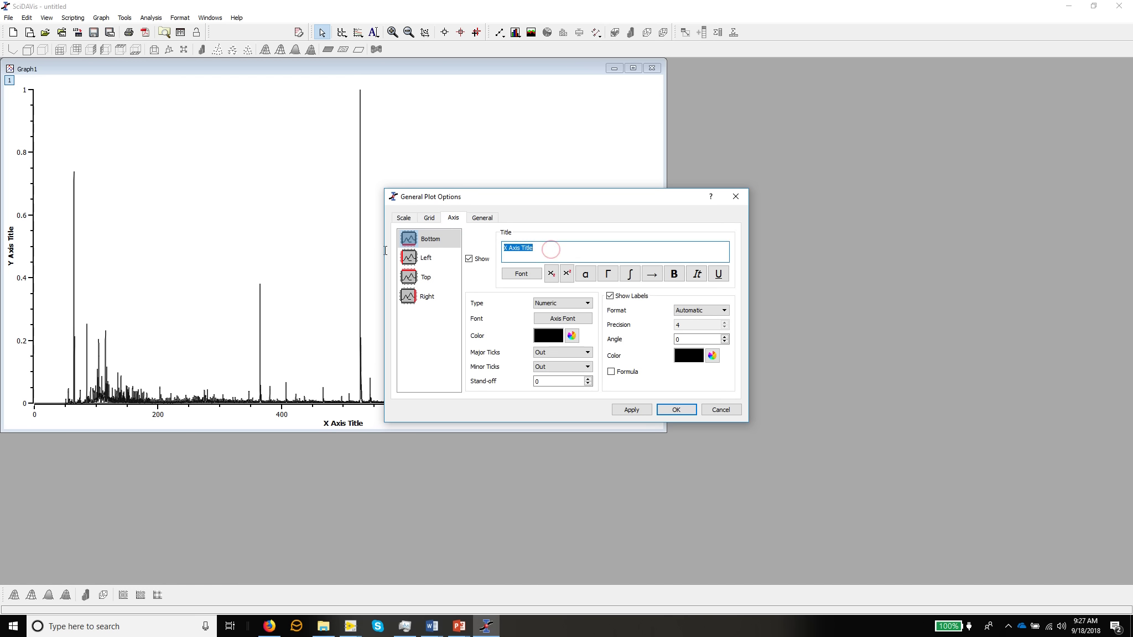
pyautogui.write('m/z')
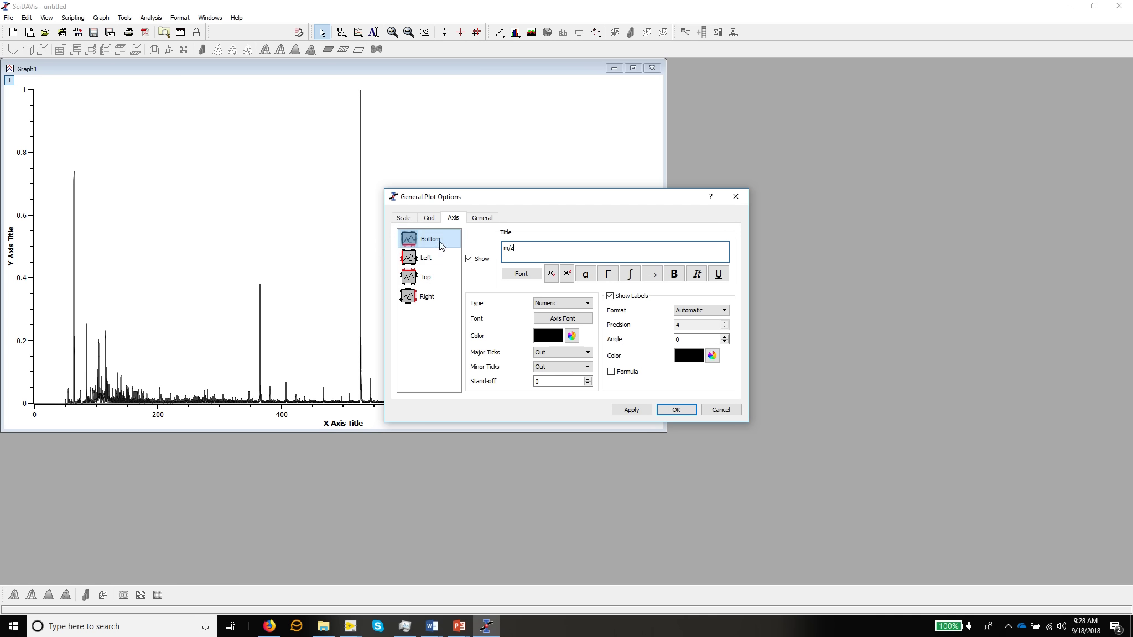
pyautogui.click(632, 409)
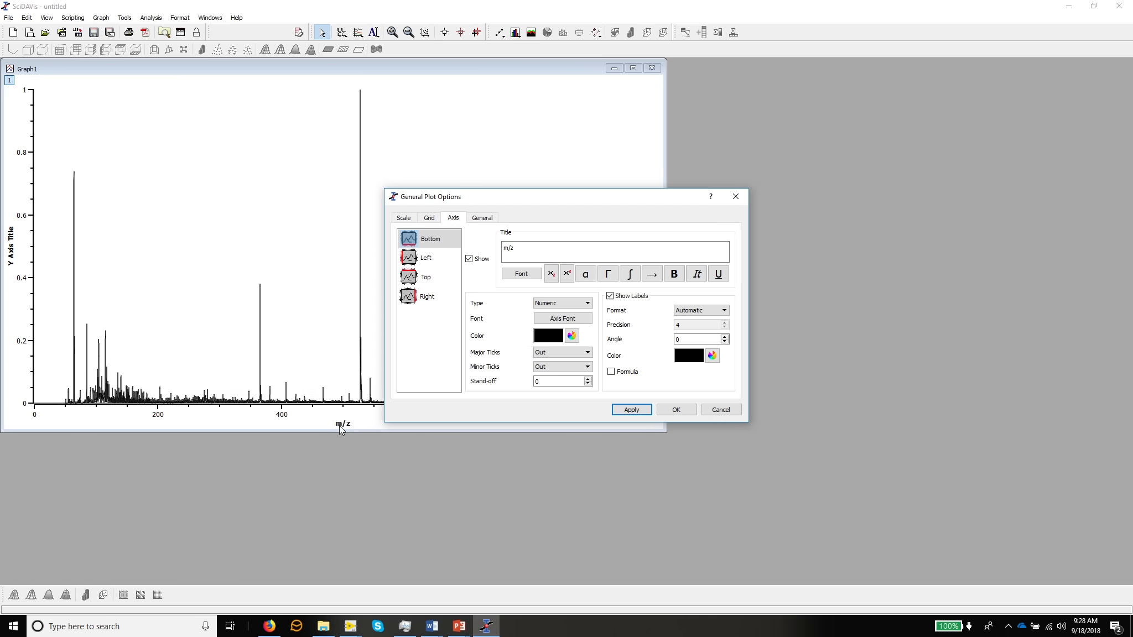
pyautogui.click(521, 273)
pyautogui.scroll(-3, 697, 306)
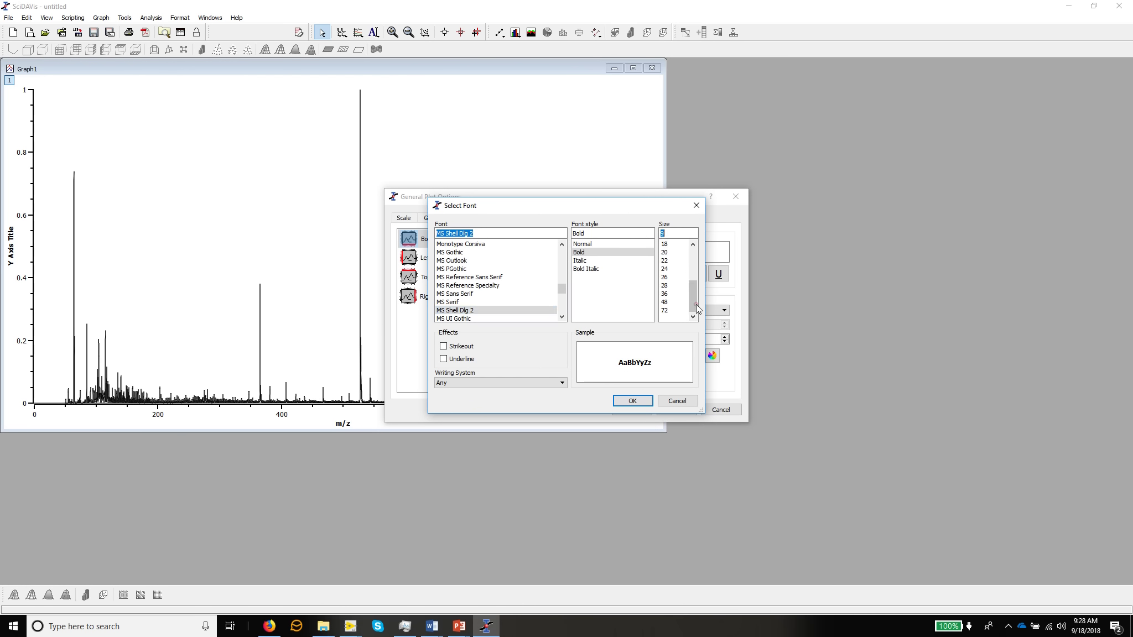
pyautogui.click(668, 261)
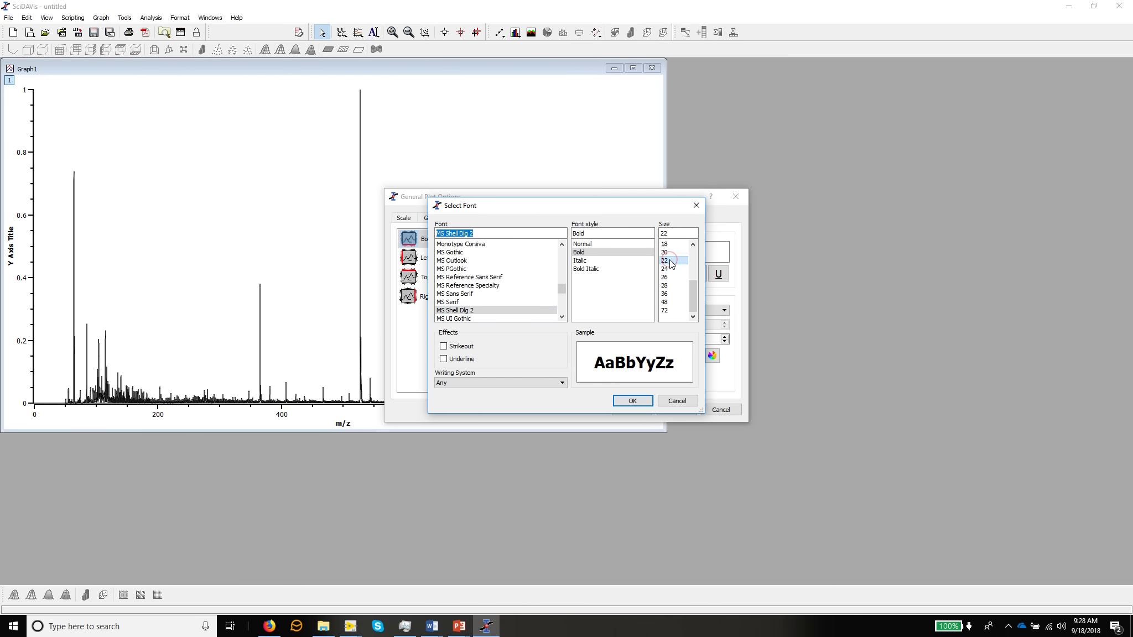
pyautogui.click(633, 401)
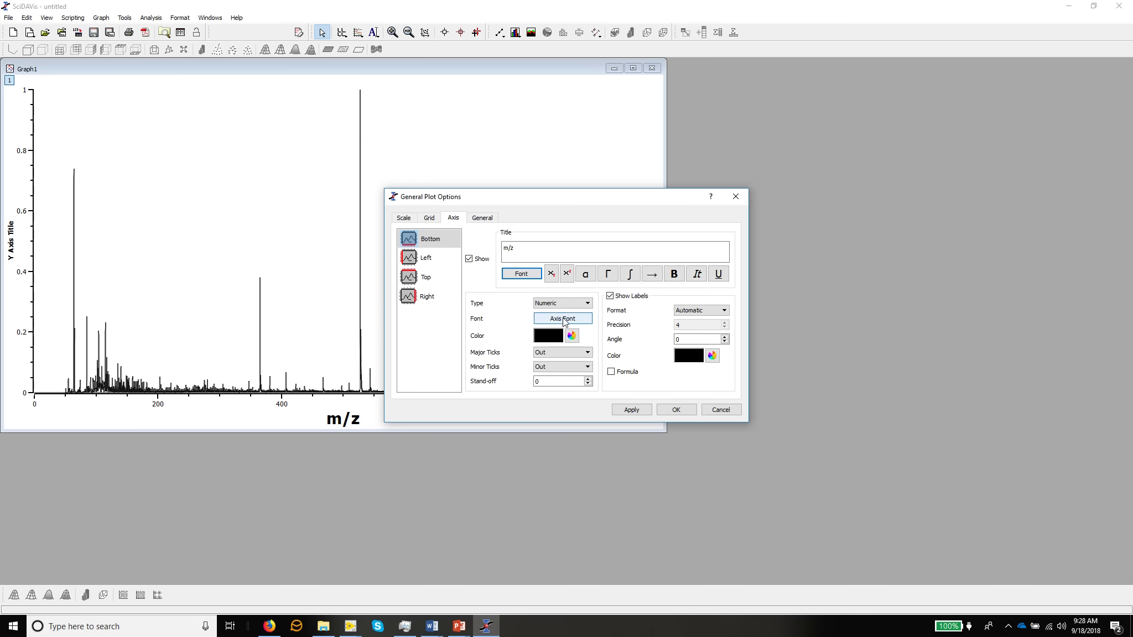
# - Set the bottom axis number font size to 20
pyautogui.click(563, 320)
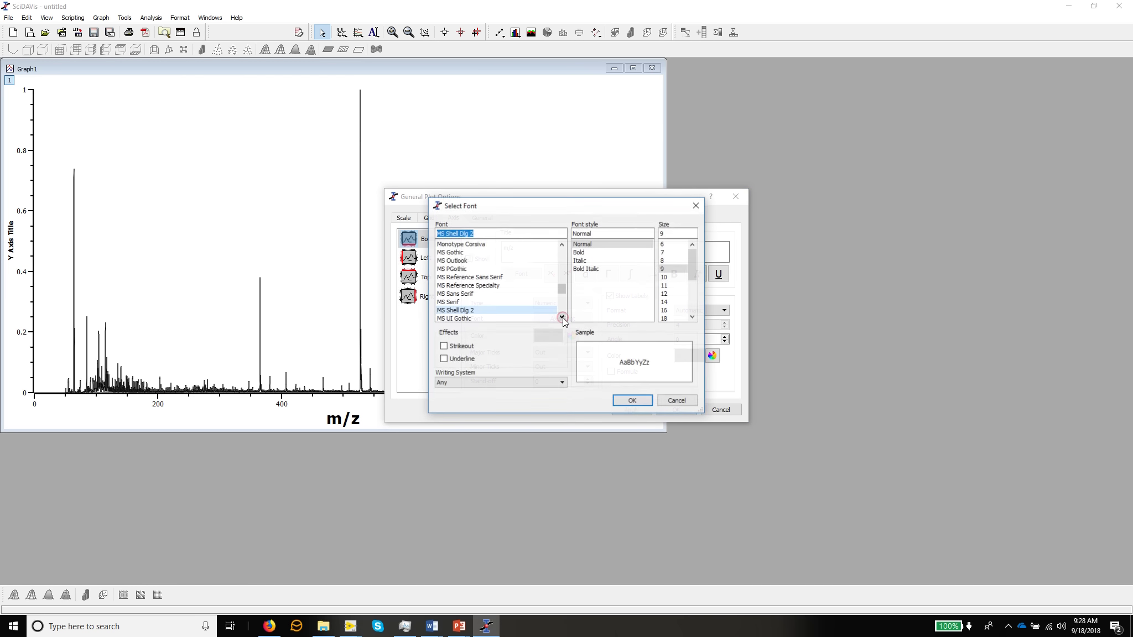
pyautogui.click(693, 307)
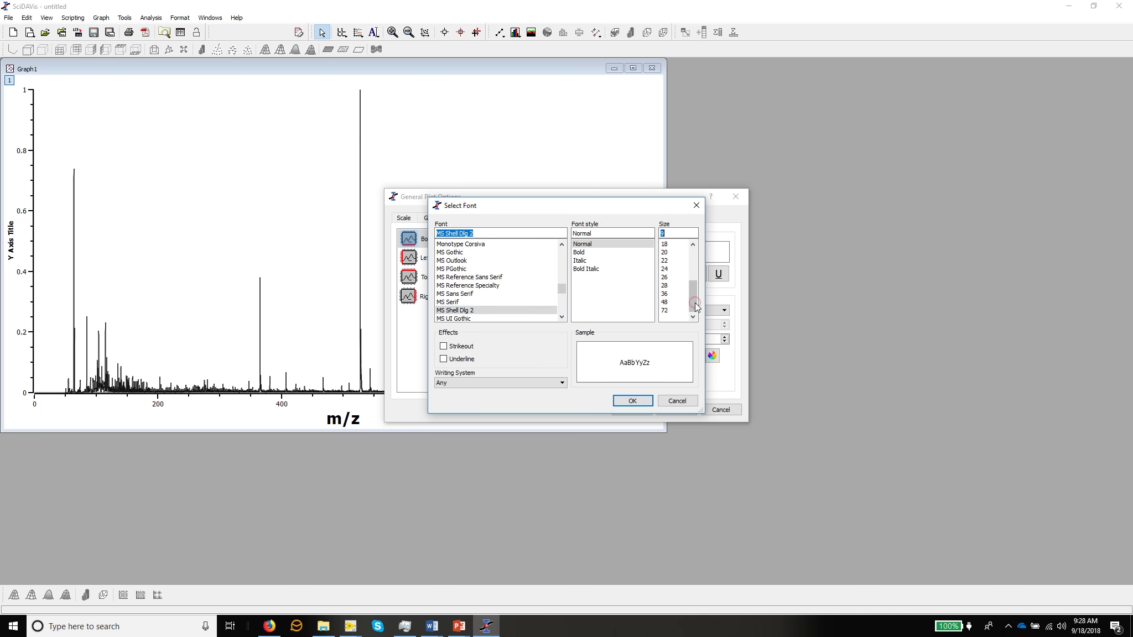
pyautogui.click(670, 253)
pyautogui.click(639, 402)
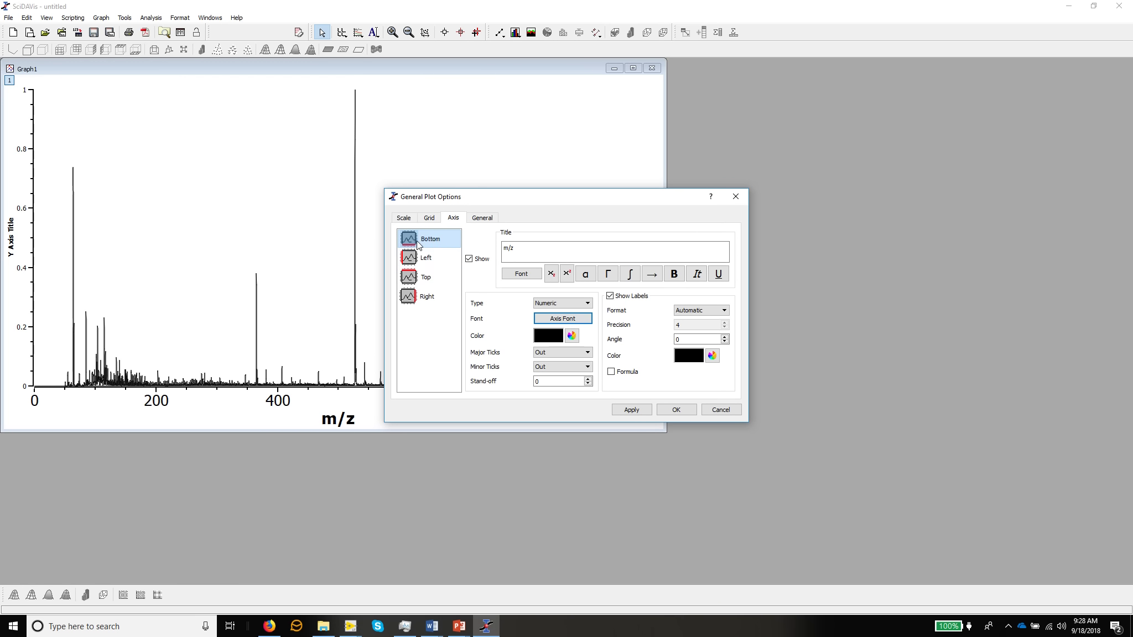
# - Title the left axis Intensity (Arb) in bold size 22 font
pyautogui.click(422, 263)
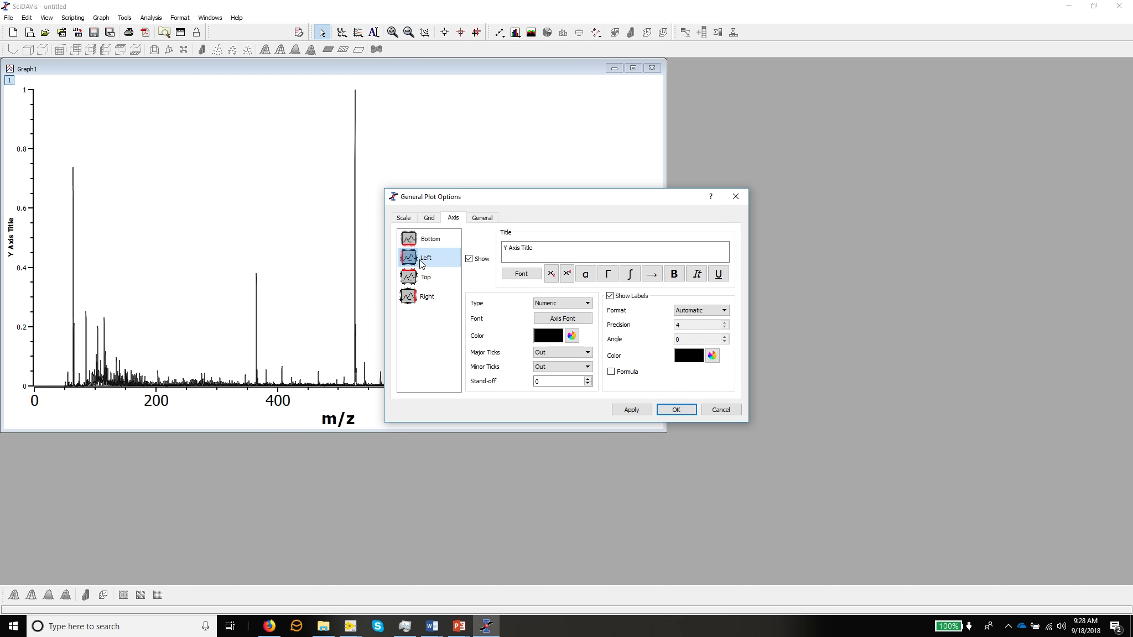
pyautogui.tripleClick(539, 250)
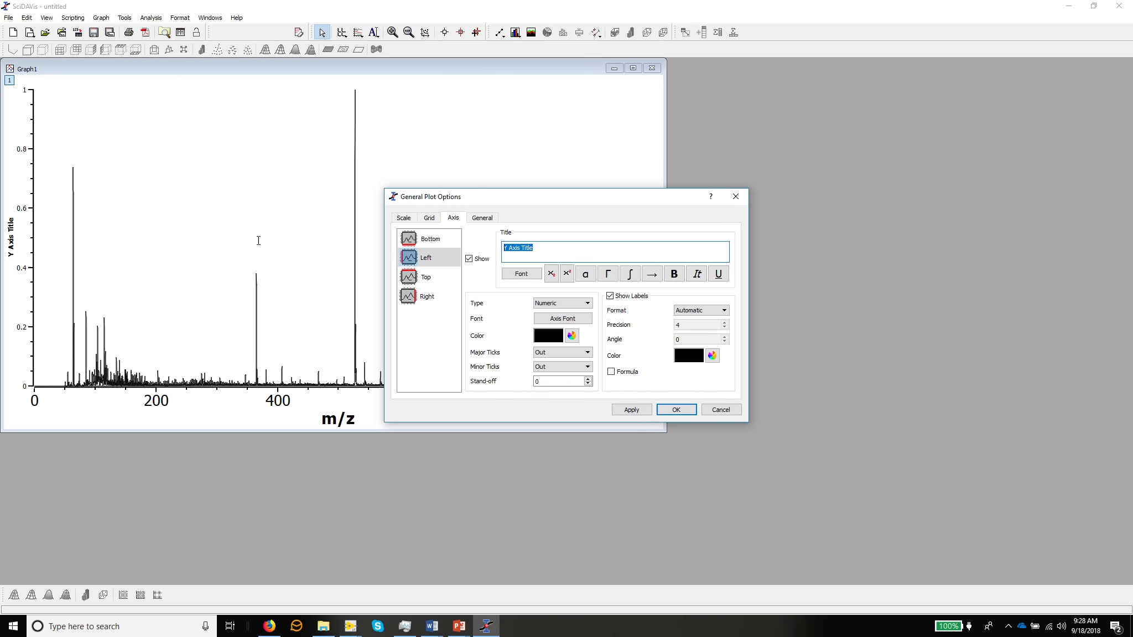
pyautogui.write('Intensi')
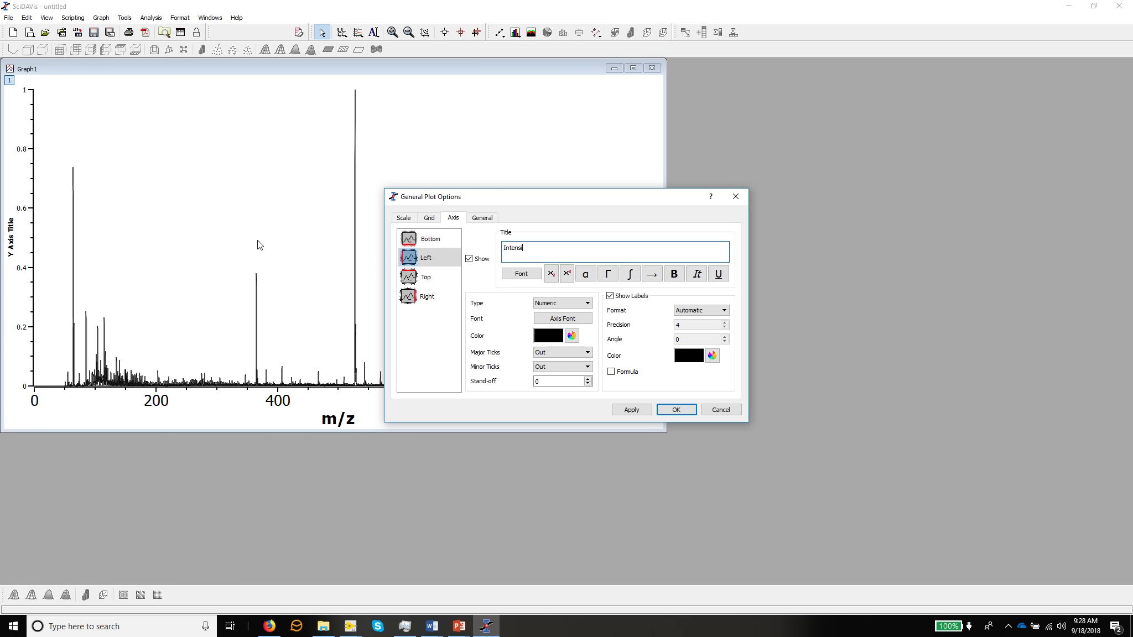
pyautogui.write('ty (Arb)')
pyautogui.click(632, 409)
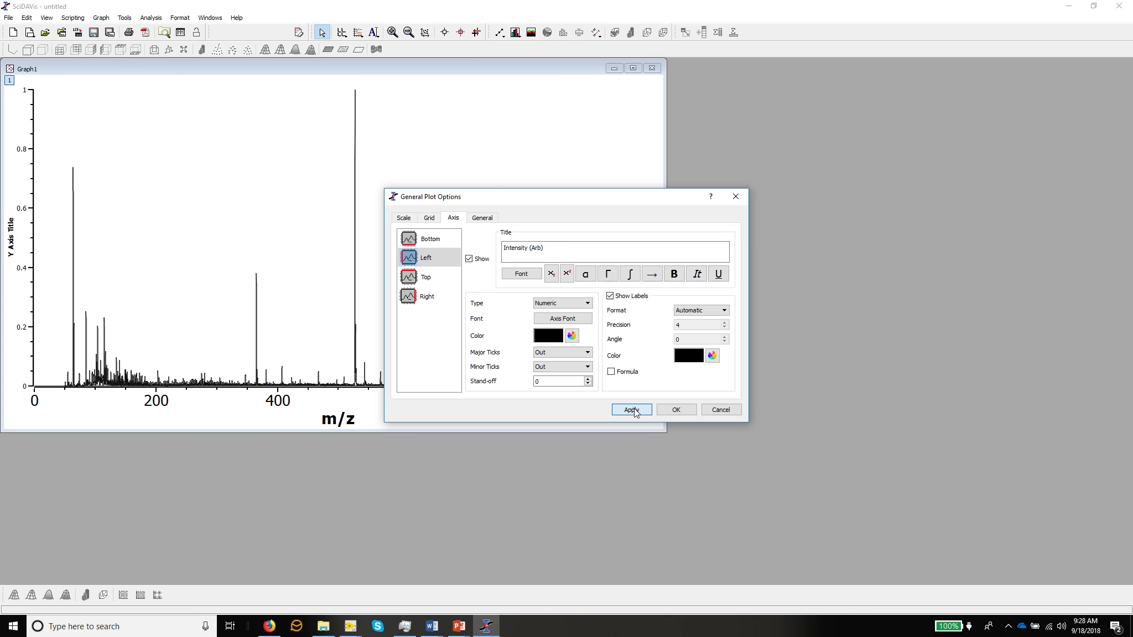
pyautogui.click(529, 278)
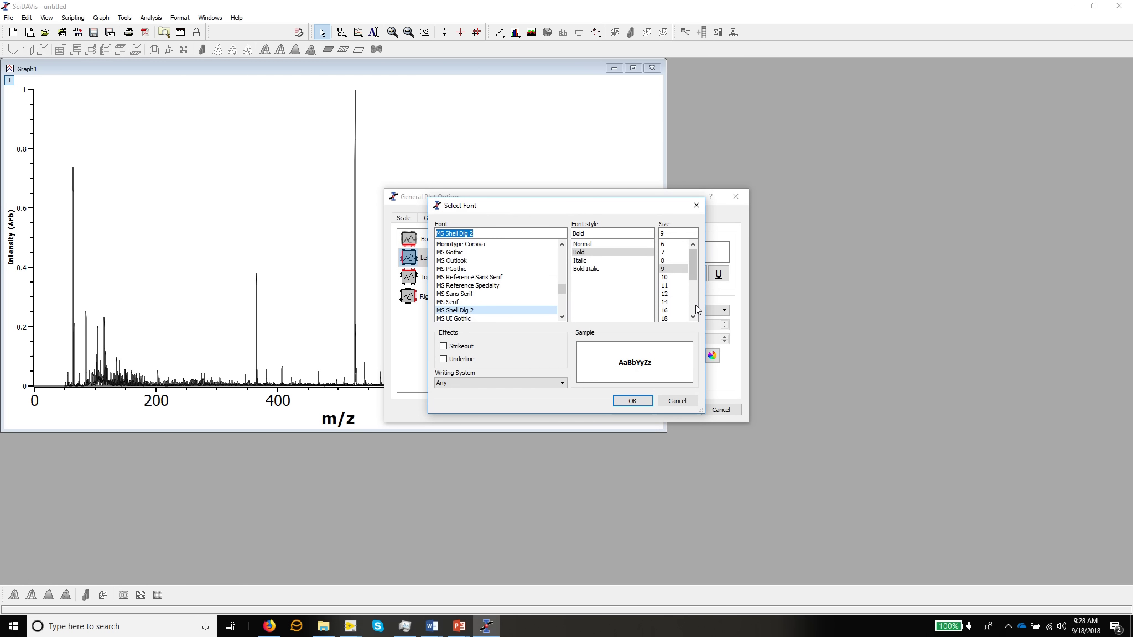
pyautogui.click(695, 305)
pyautogui.click(669, 262)
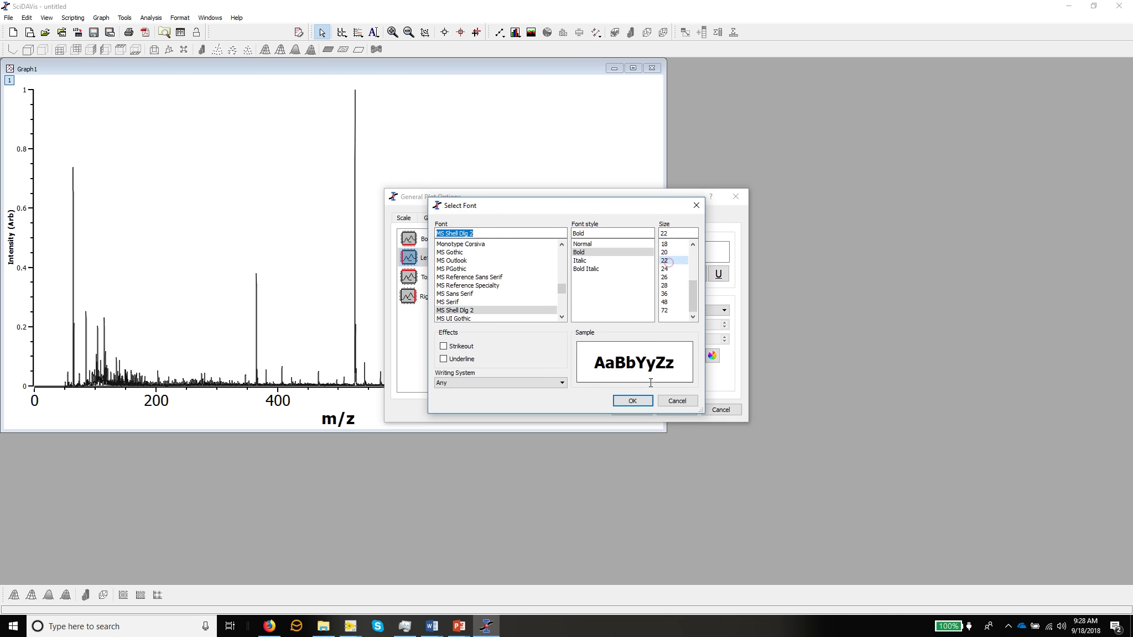
pyautogui.click(633, 400)
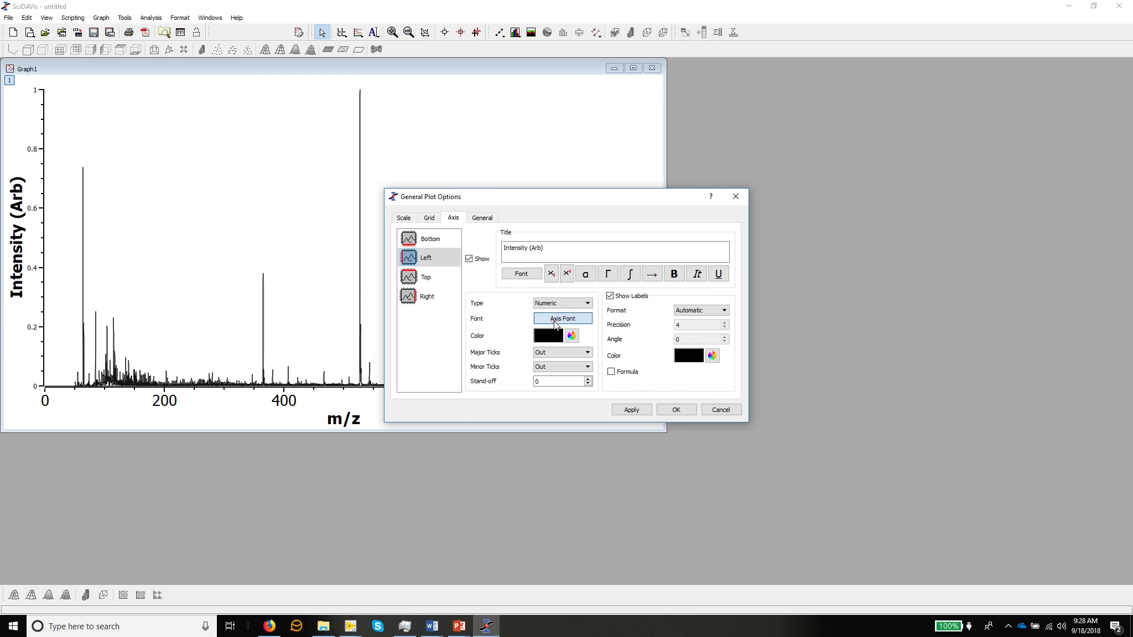
# - Set the left axis tick number font size to 22
pyautogui.click(553, 320)
pyautogui.click(691, 300)
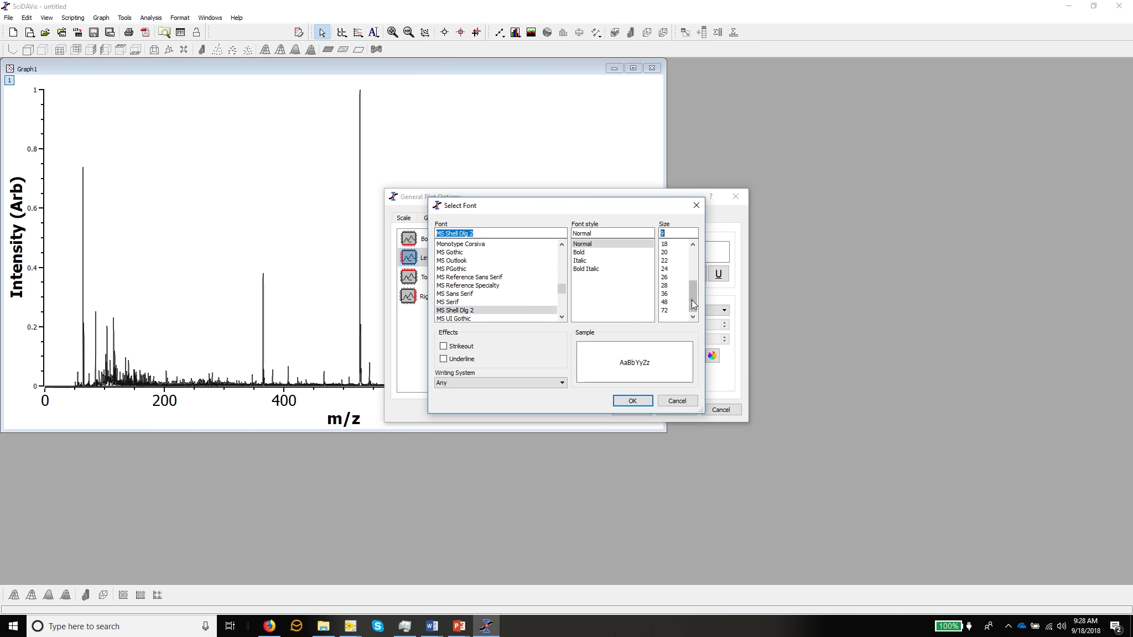
pyautogui.click(668, 261)
pyautogui.click(633, 401)
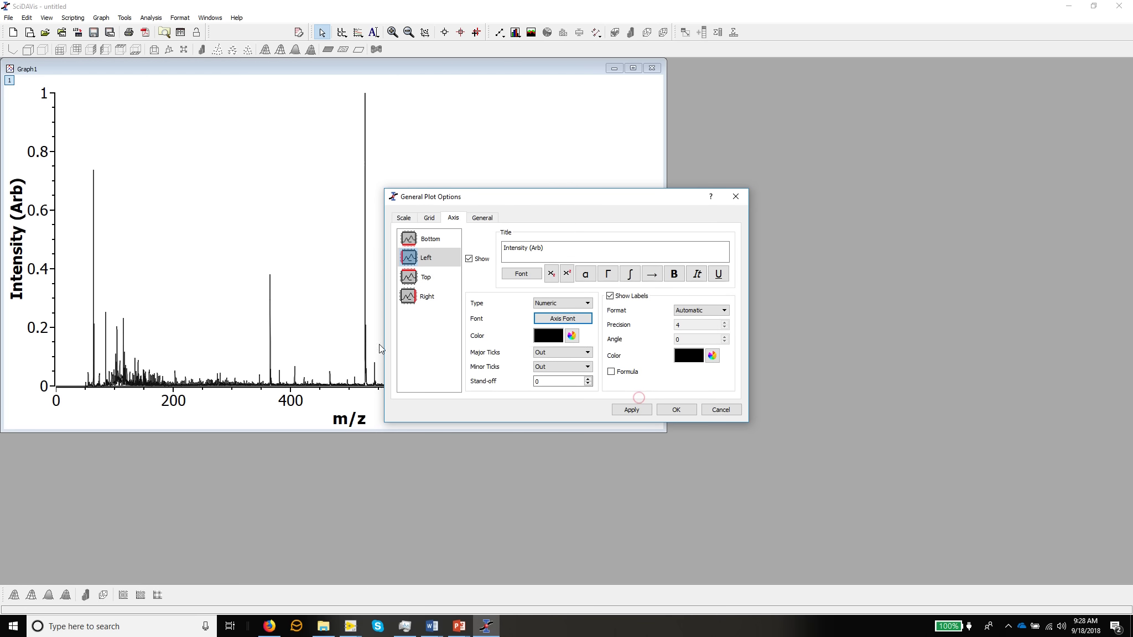
# - Close the plot options keeping changes, then show PowerPoint's recent presentations jump list
pyautogui.click(674, 409)
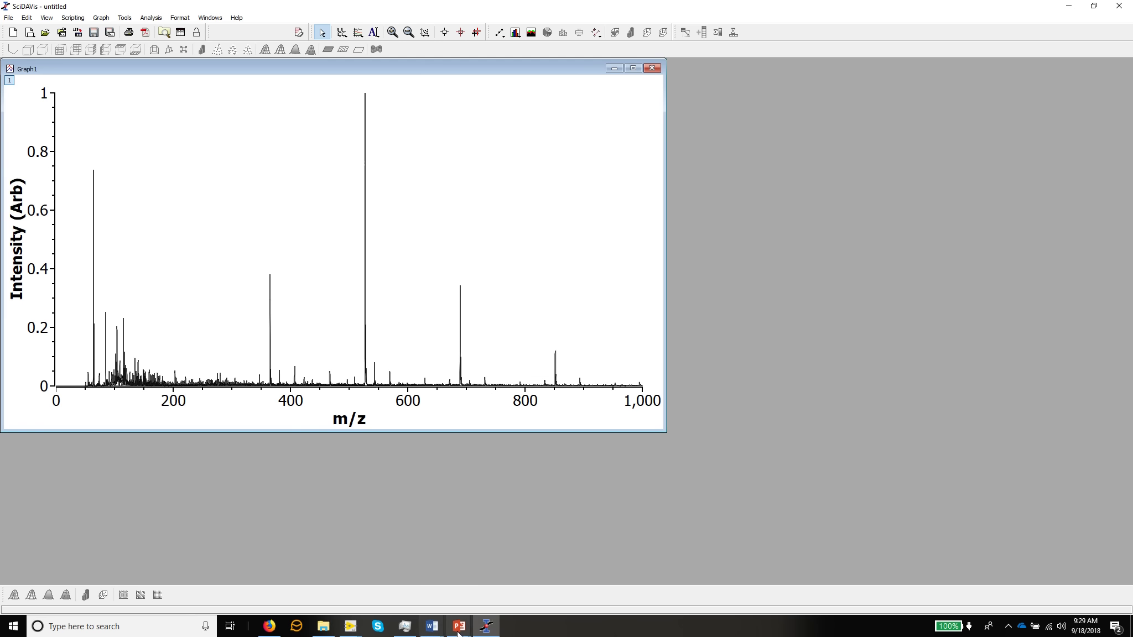
pyautogui.moveTo(464, 631)
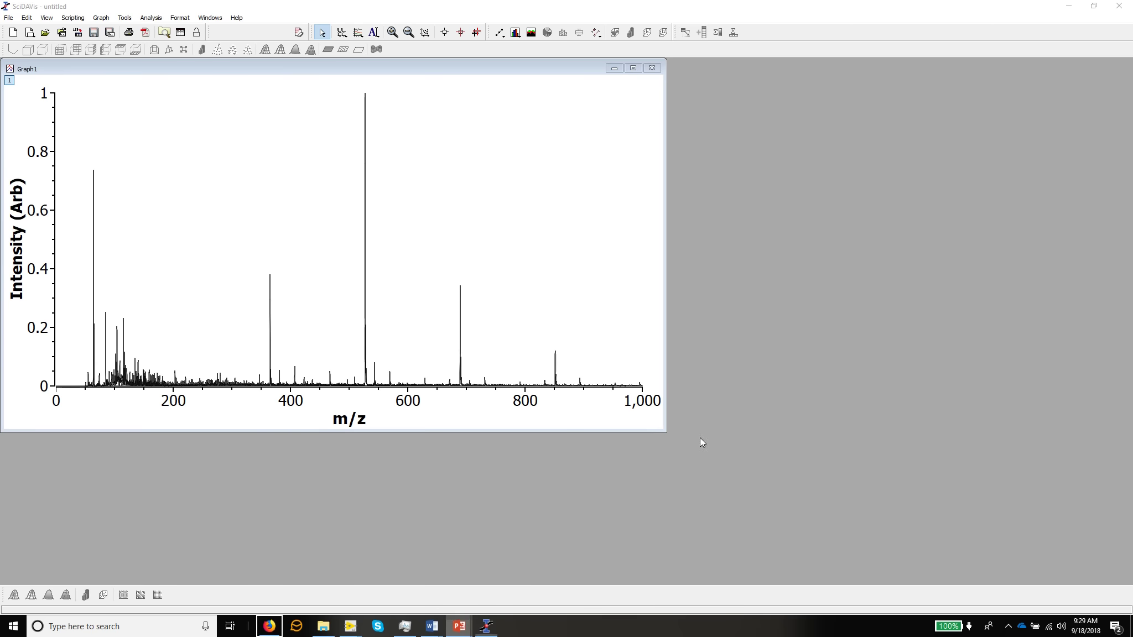
pyautogui.rightClick(464, 631)
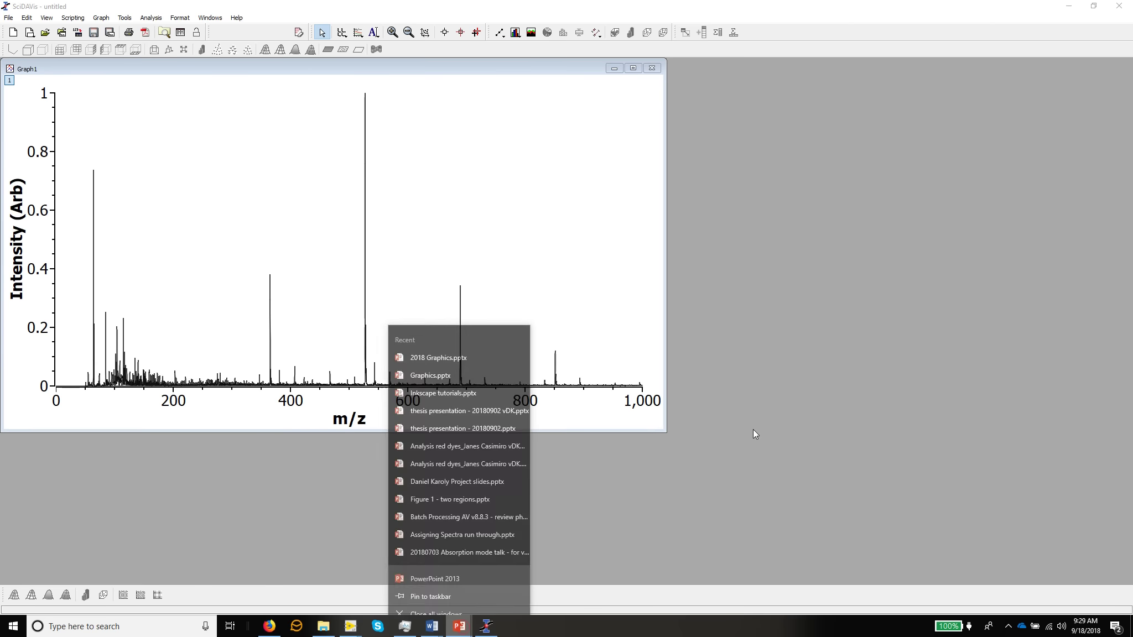
# - Look over slide 21 'Example figure' in 2018 Graphics.pptx, then return to the SciDAVis graph
pyautogui.click(459, 627)
pyautogui.click(474, 576)
pyautogui.scroll(6, 769, 376)
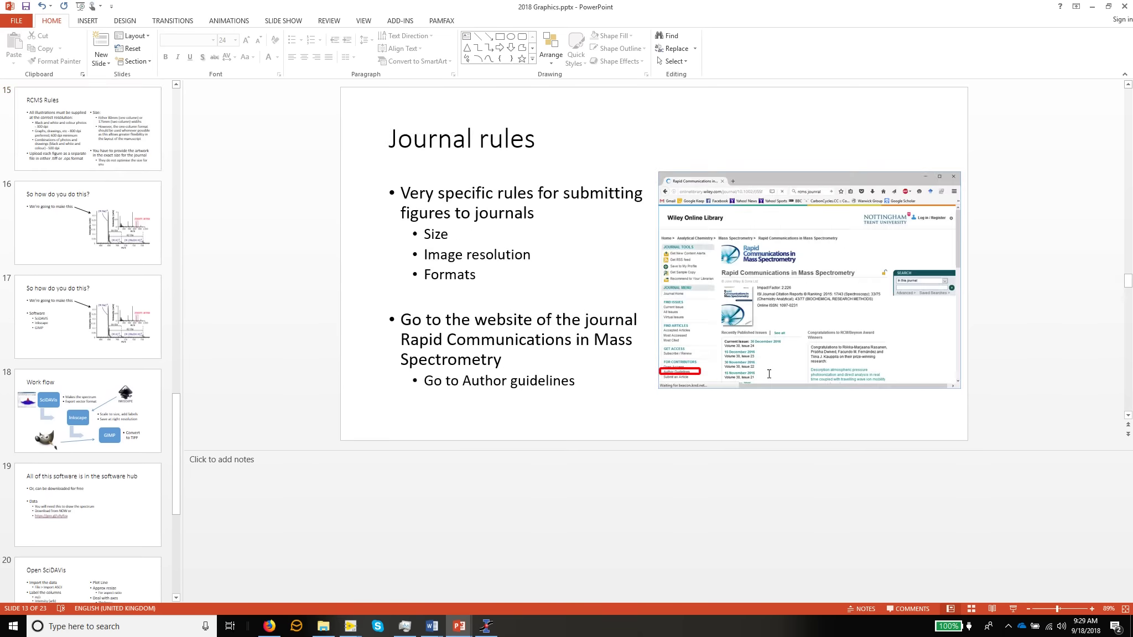
pyautogui.scroll(4, 769, 373)
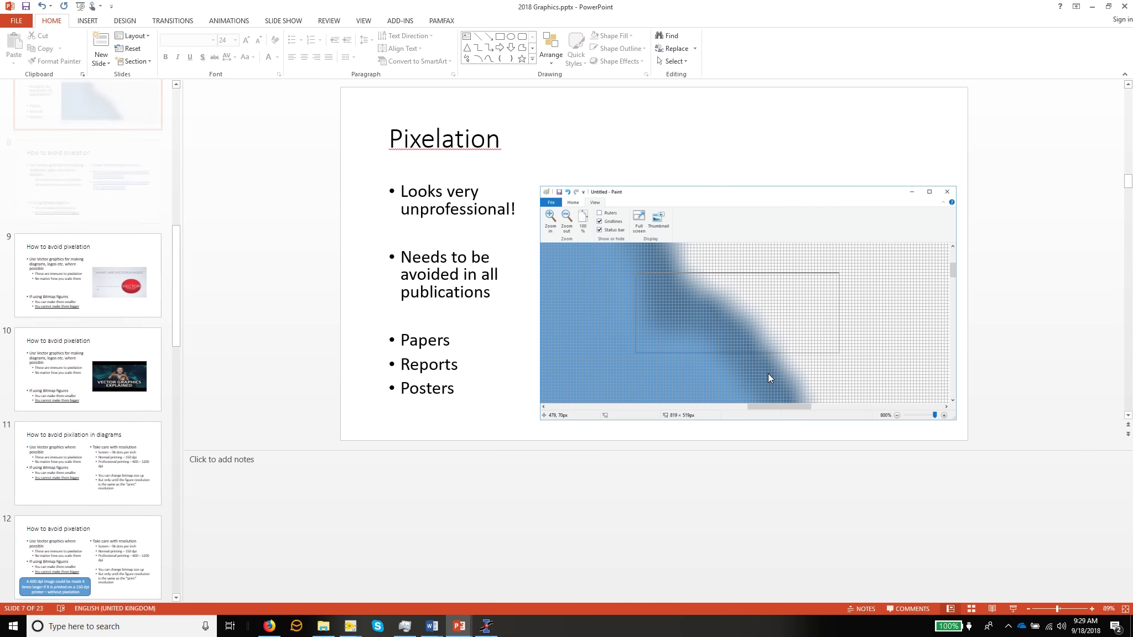
pyautogui.scroll(-9, 769, 373)
pyautogui.scroll(-9, 792, 363)
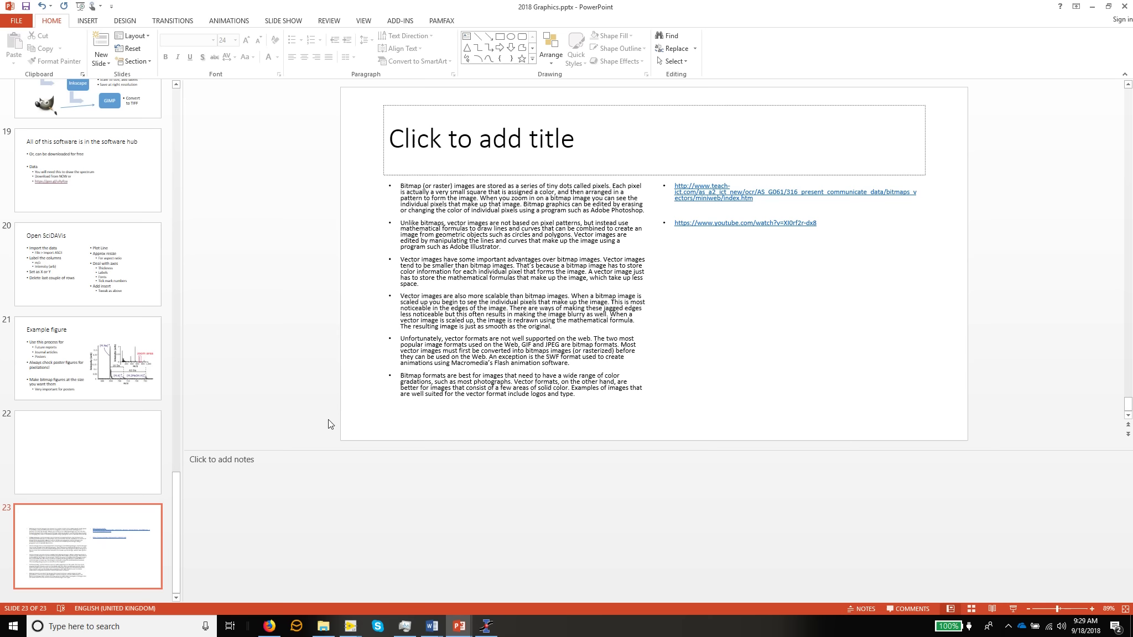
pyautogui.click(108, 354)
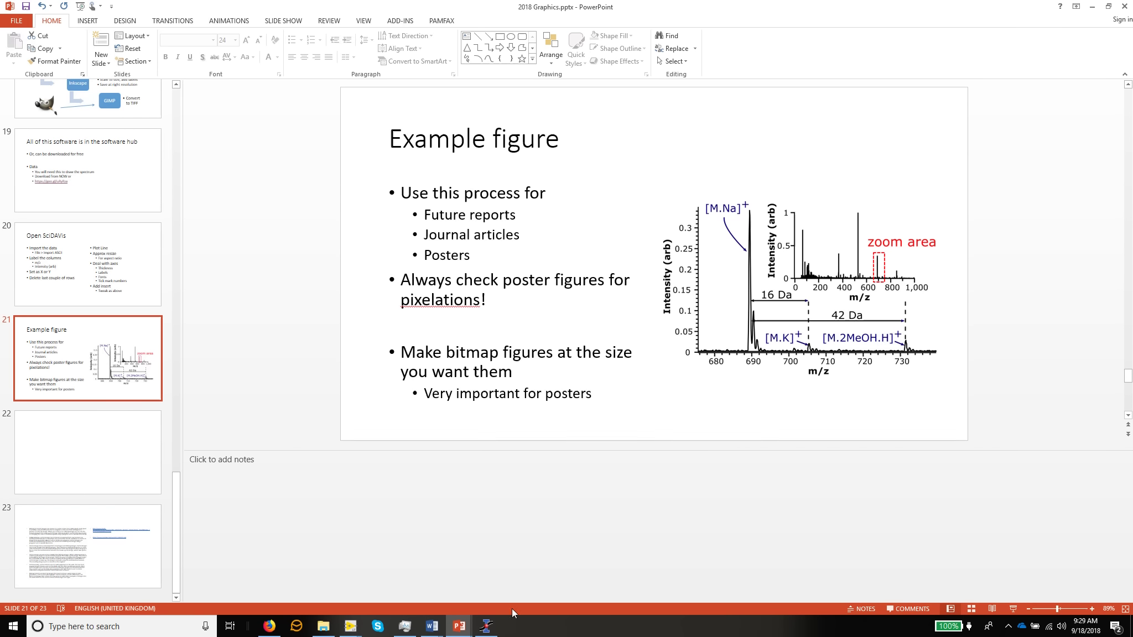
pyautogui.click(486, 626)
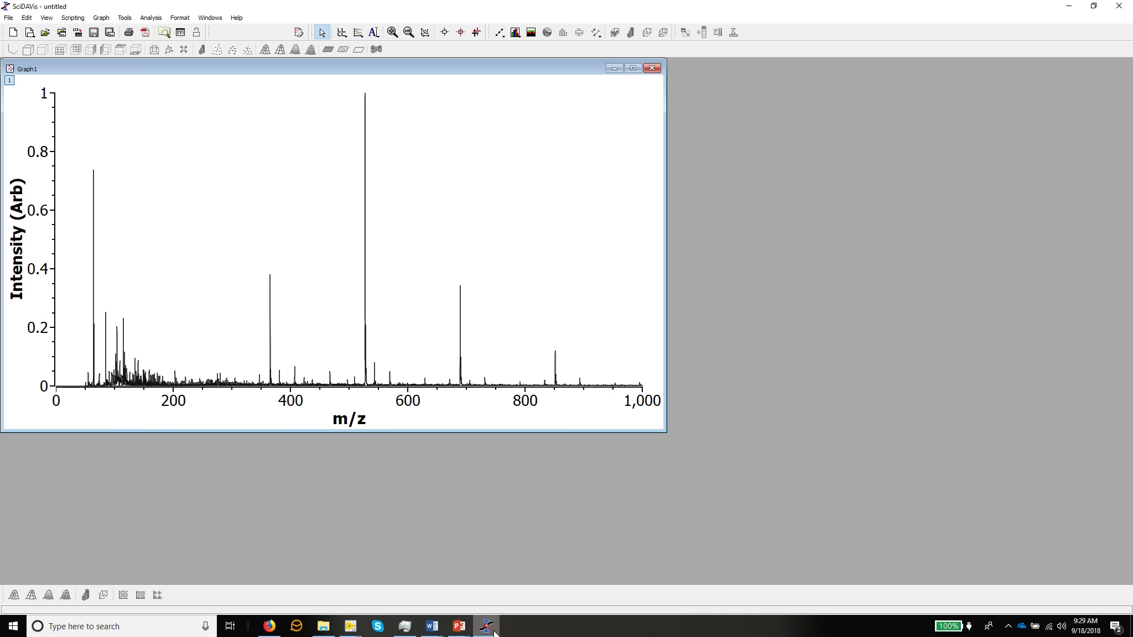
# - Rescale Graph1's bottom m/z axis to run from 670 to 740
pyautogui.doubleClick(173, 401)
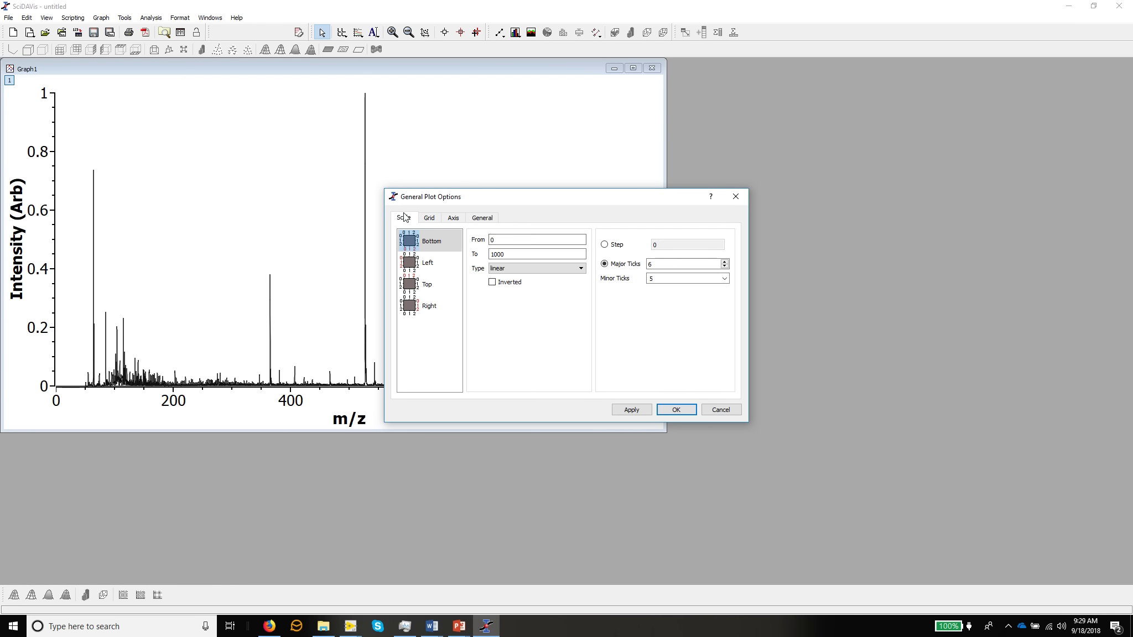
pyautogui.doubleClick(492, 240)
pyautogui.write('670')
pyautogui.press('Tab')
pyautogui.write('7')
pyautogui.click(627, 411)
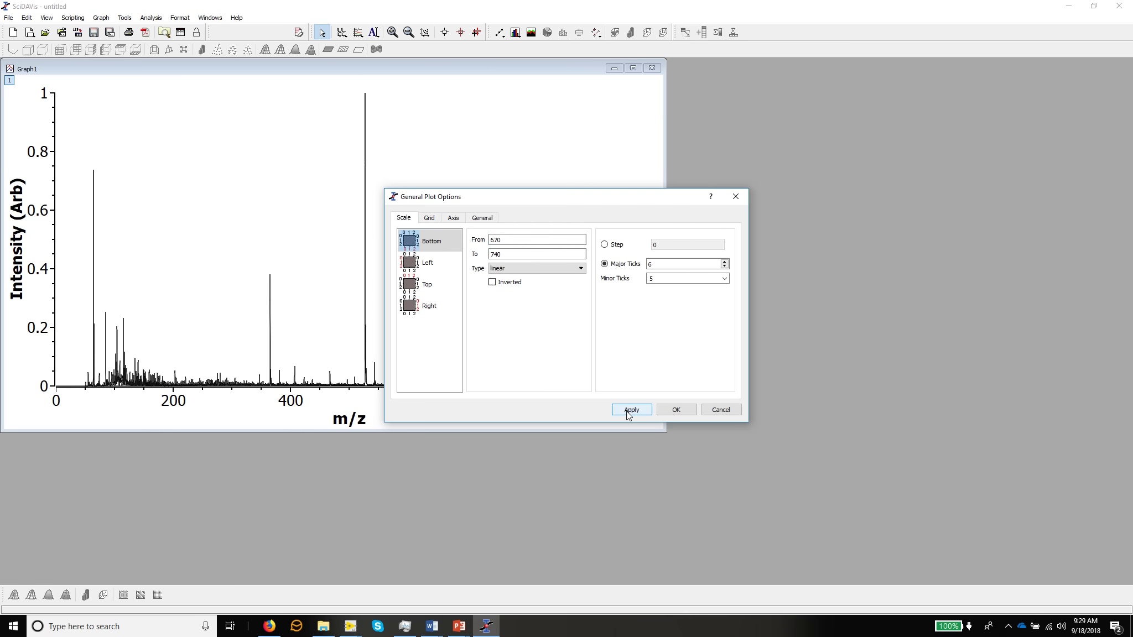
pyautogui.click(690, 408)
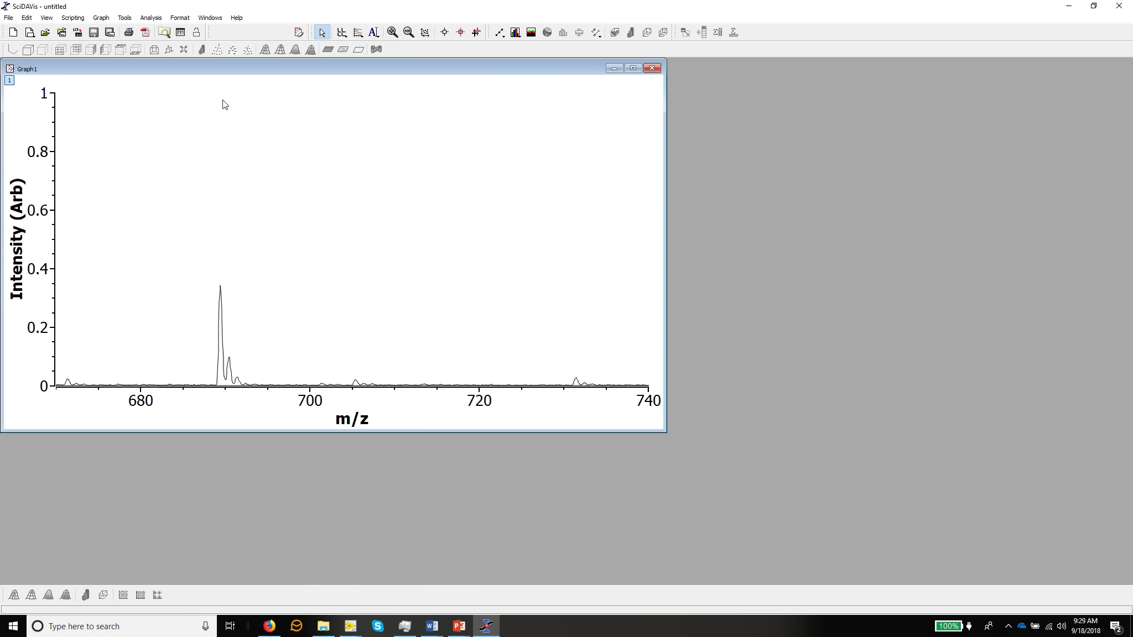
# - Set the intensity axis end to 0.4 and open the spectrum curve's Plot details line settings
pyautogui.doubleClick(42, 274)
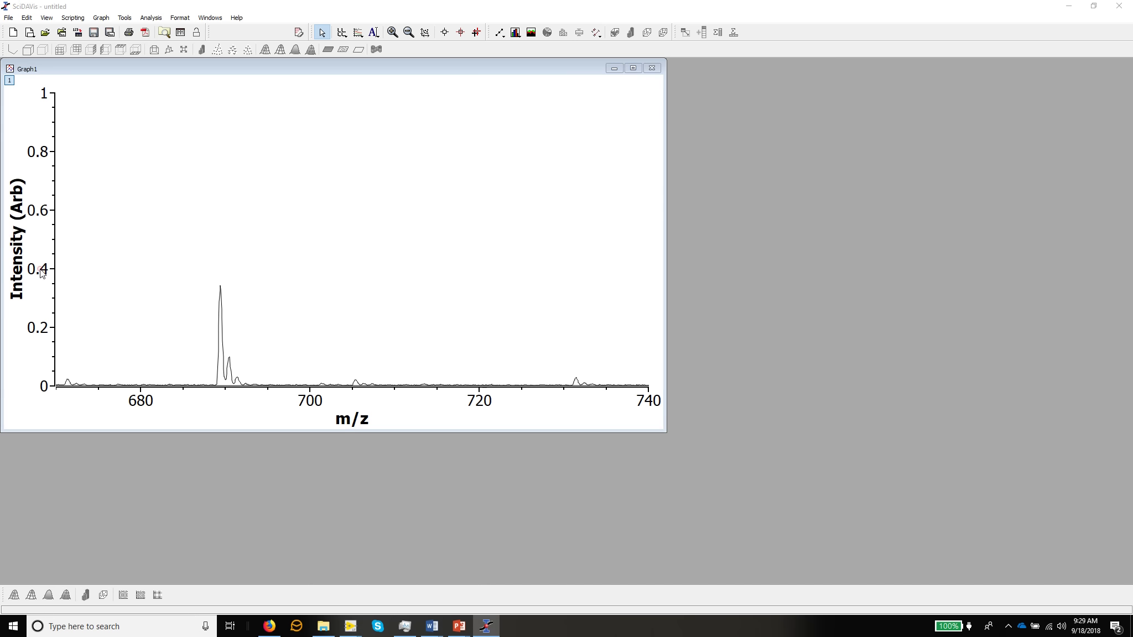
pyautogui.click(518, 254)
pyautogui.doubleClick(517, 254)
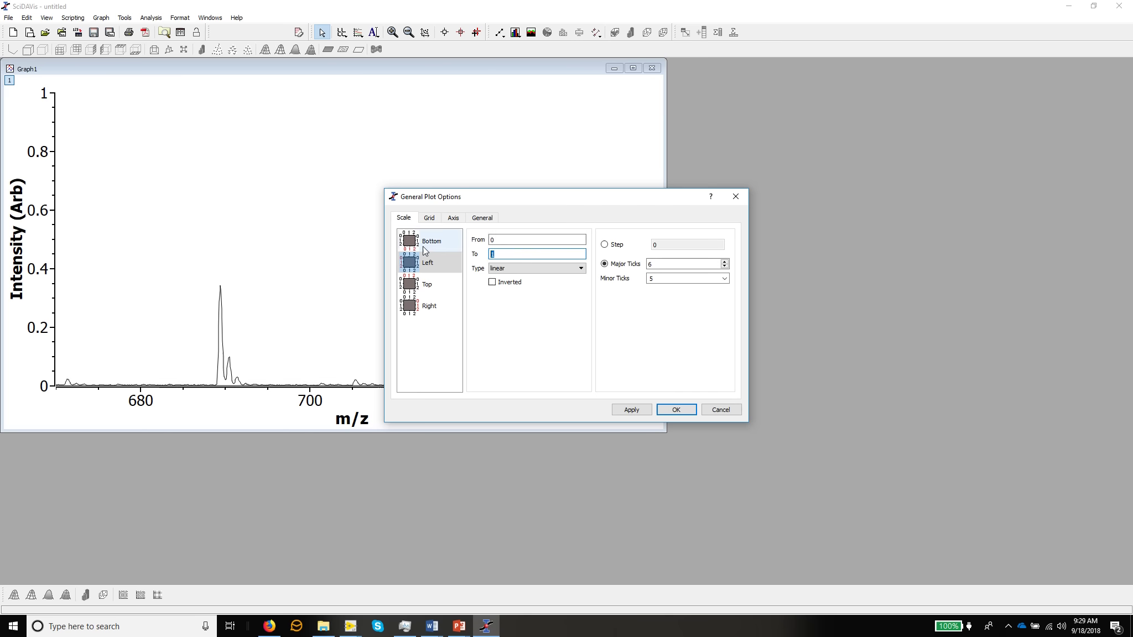
pyautogui.write('0.4')
pyautogui.press('Return')
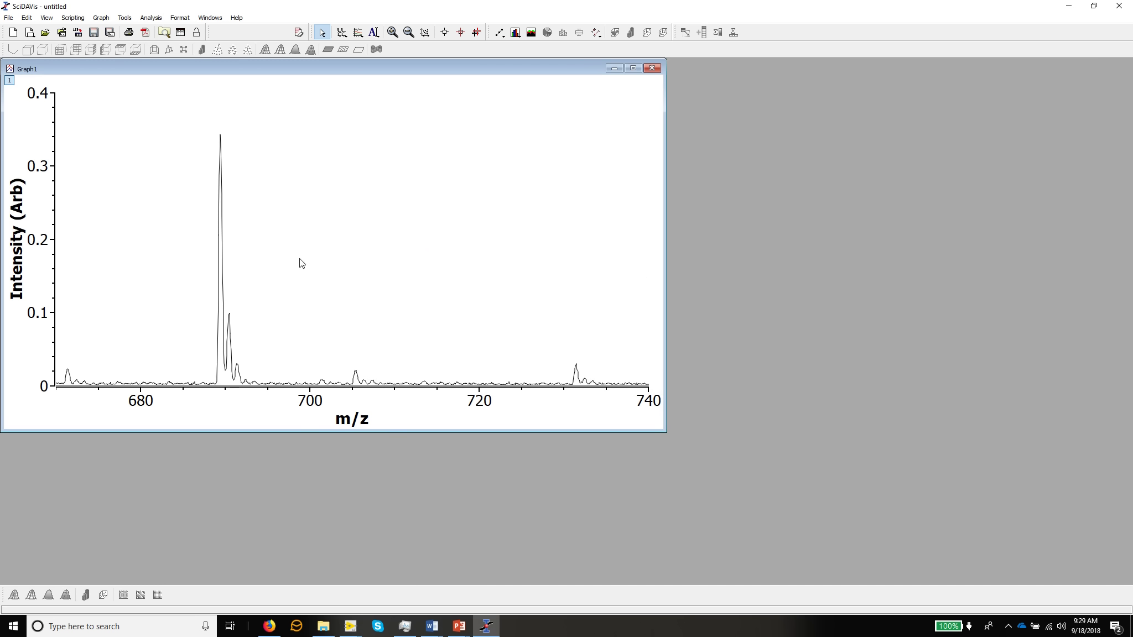
pyautogui.doubleClick(228, 359)
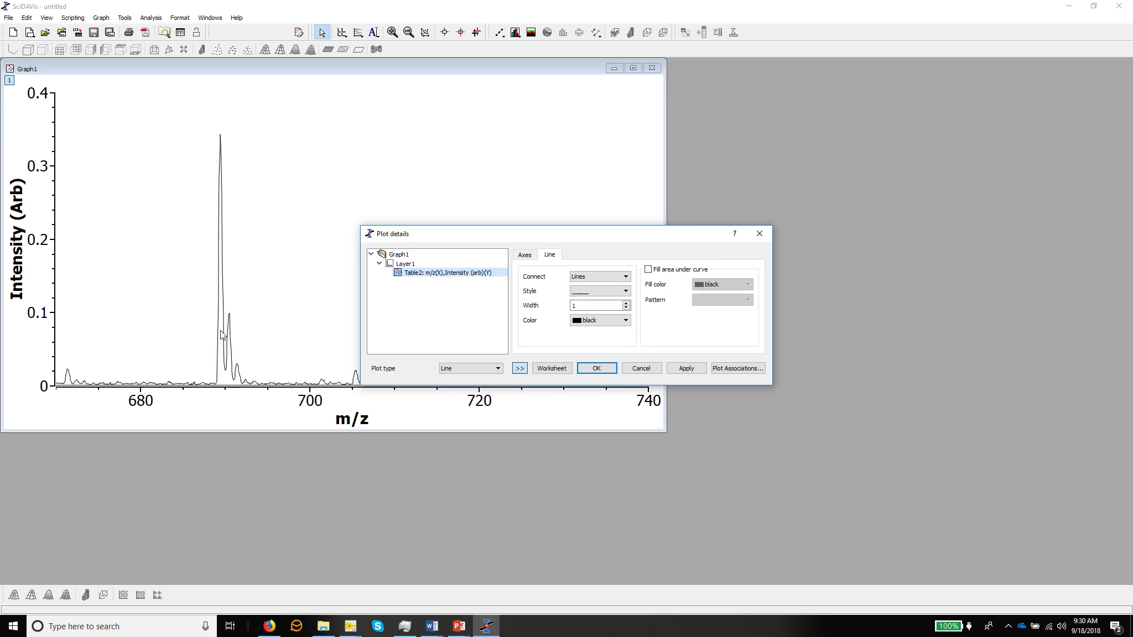
# - Try a dashed style and blue, navy and magenta colours, ending with a solid black line
pyautogui.click(582, 294)
pyautogui.click(583, 311)
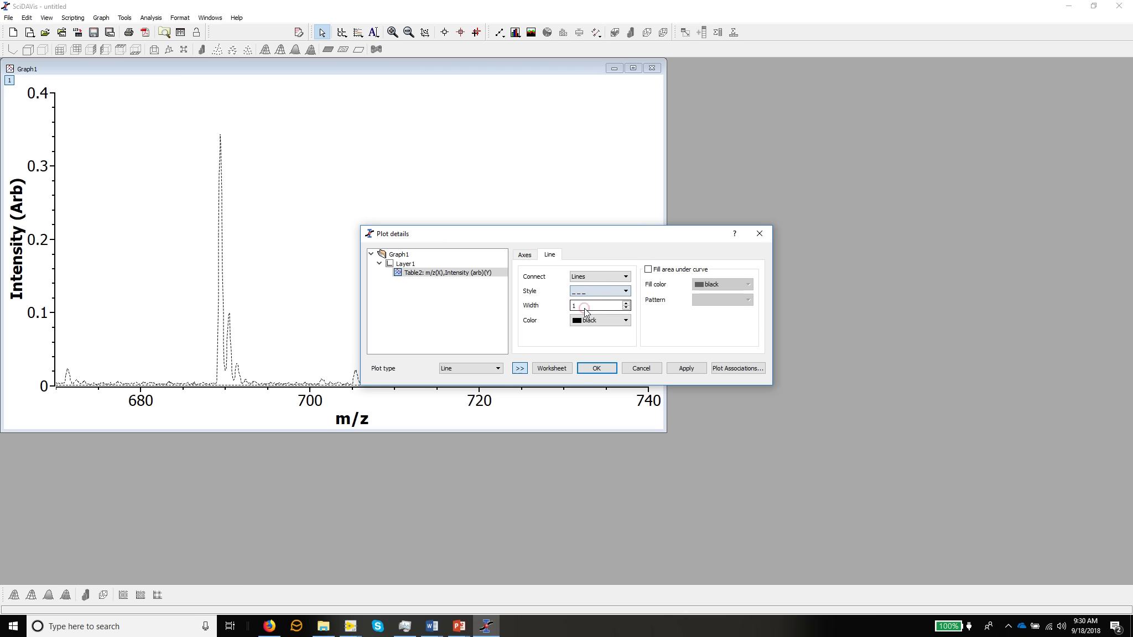
pyautogui.click(582, 294)
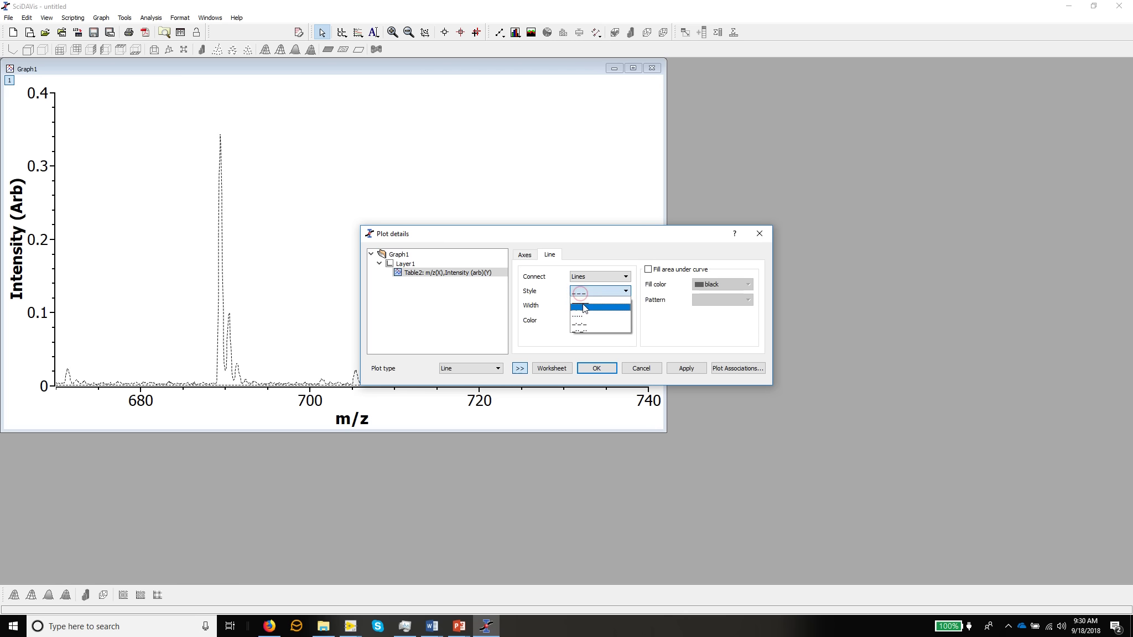
pyautogui.click(582, 303)
pyautogui.click(585, 326)
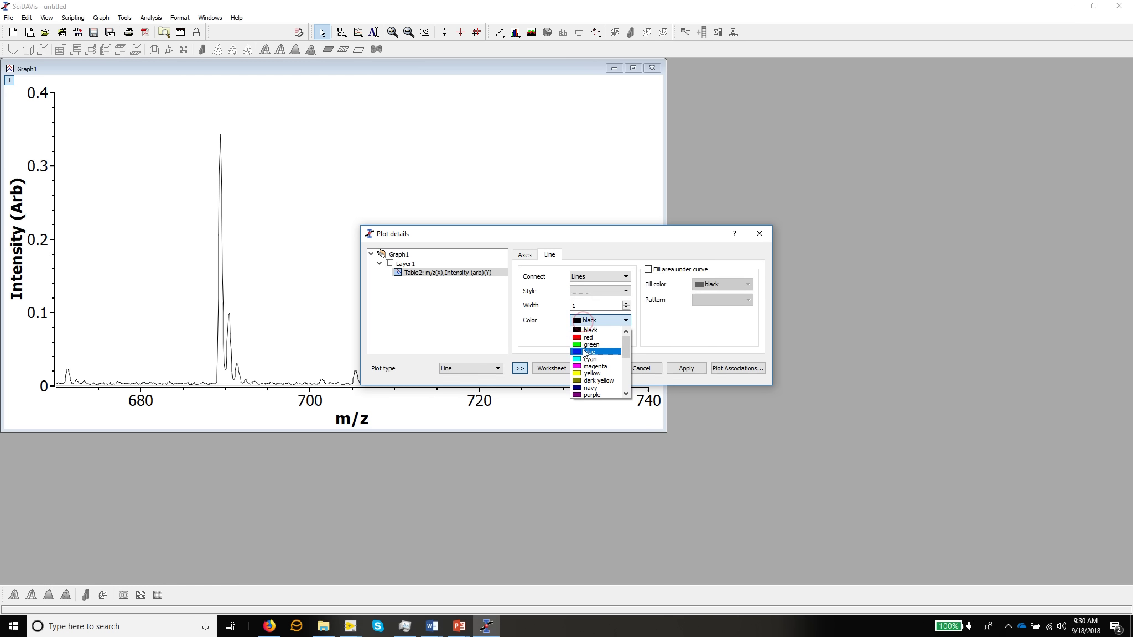
pyautogui.click(583, 351)
pyautogui.click(585, 321)
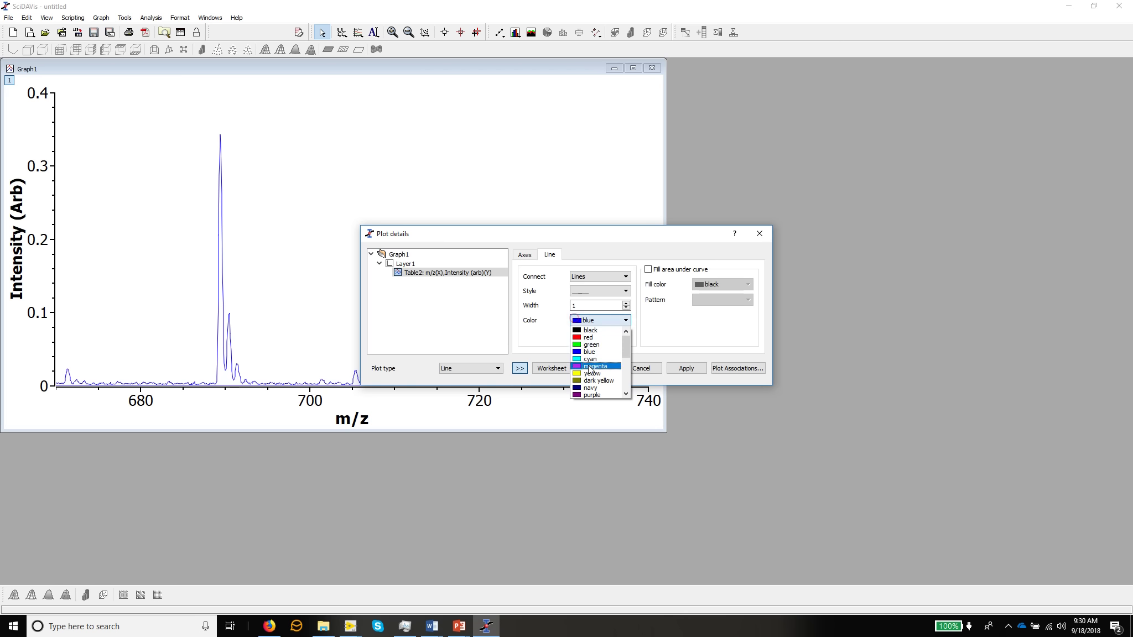
pyautogui.click(590, 389)
pyautogui.click(586, 321)
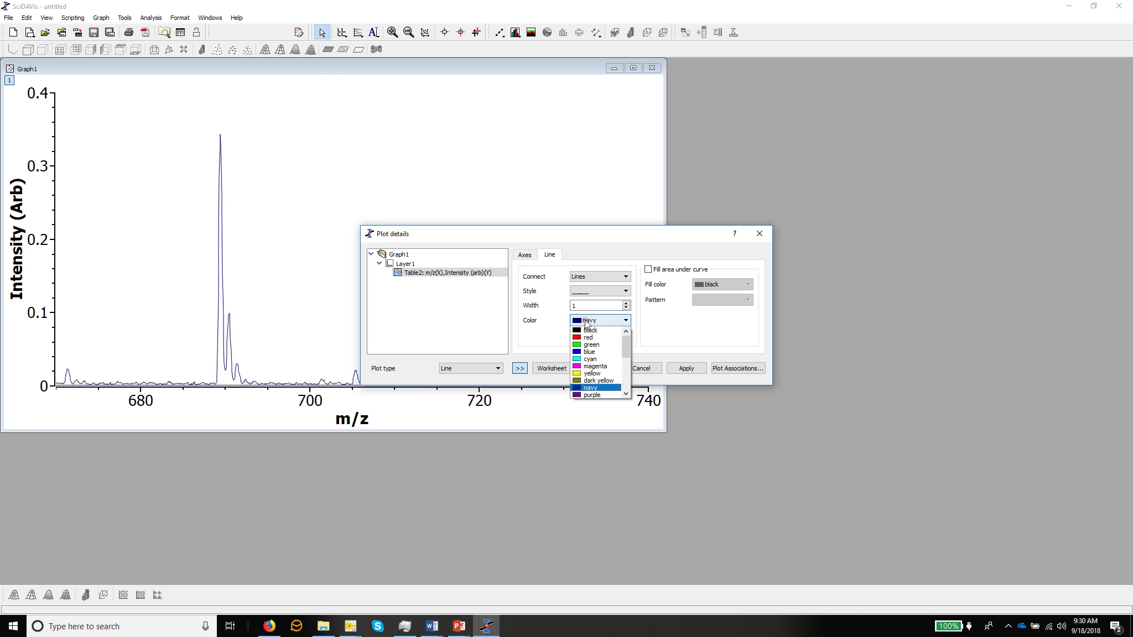
pyautogui.click(583, 368)
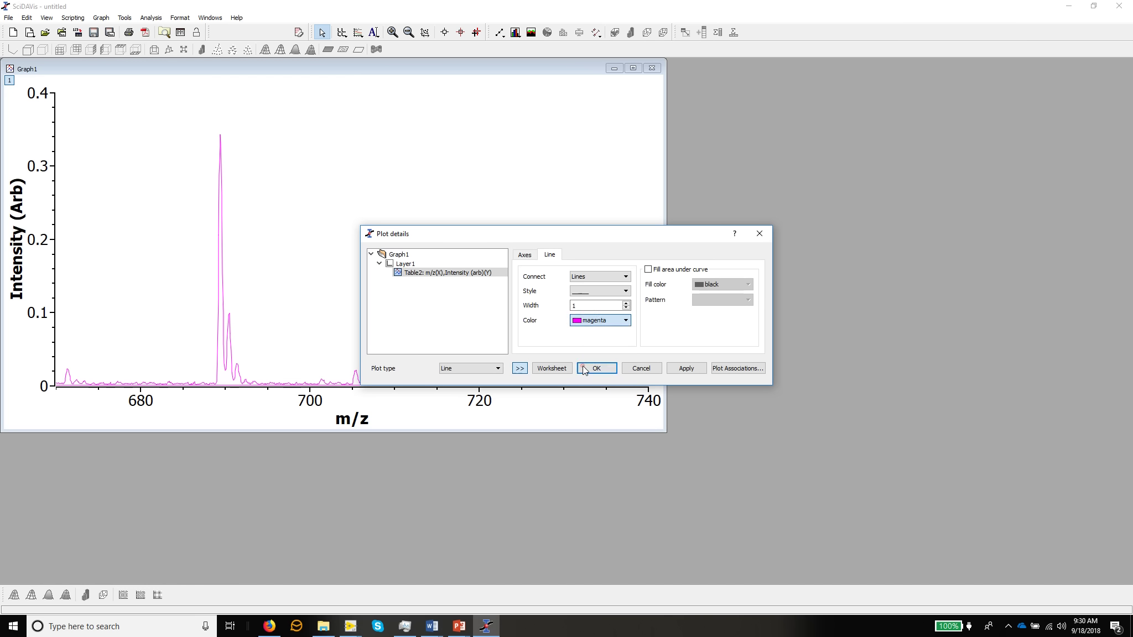
pyautogui.click(578, 321)
pyautogui.click(586, 330)
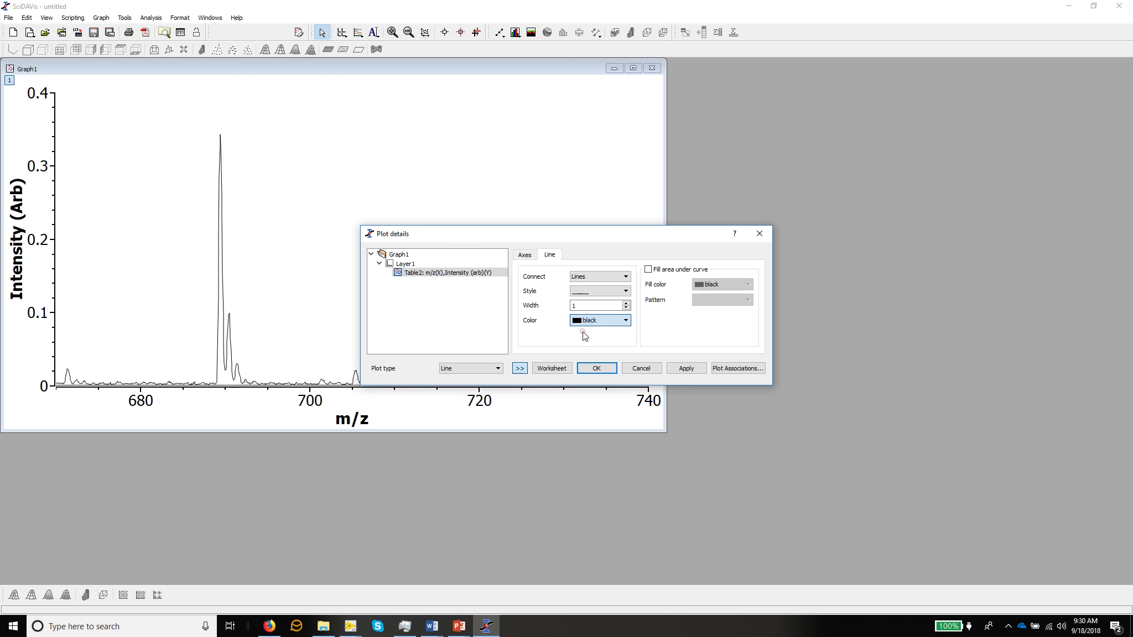
# - Set the spectrum curve's line width to 2
pyautogui.doubleClick(608, 307)
pyautogui.write('2')
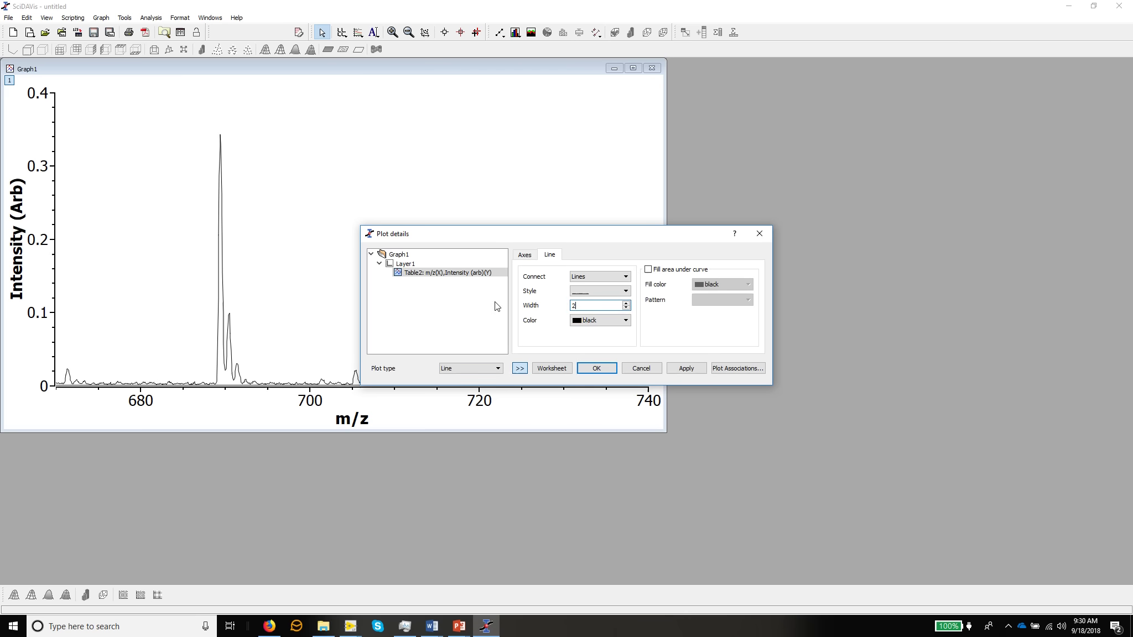
pyautogui.press('Return')
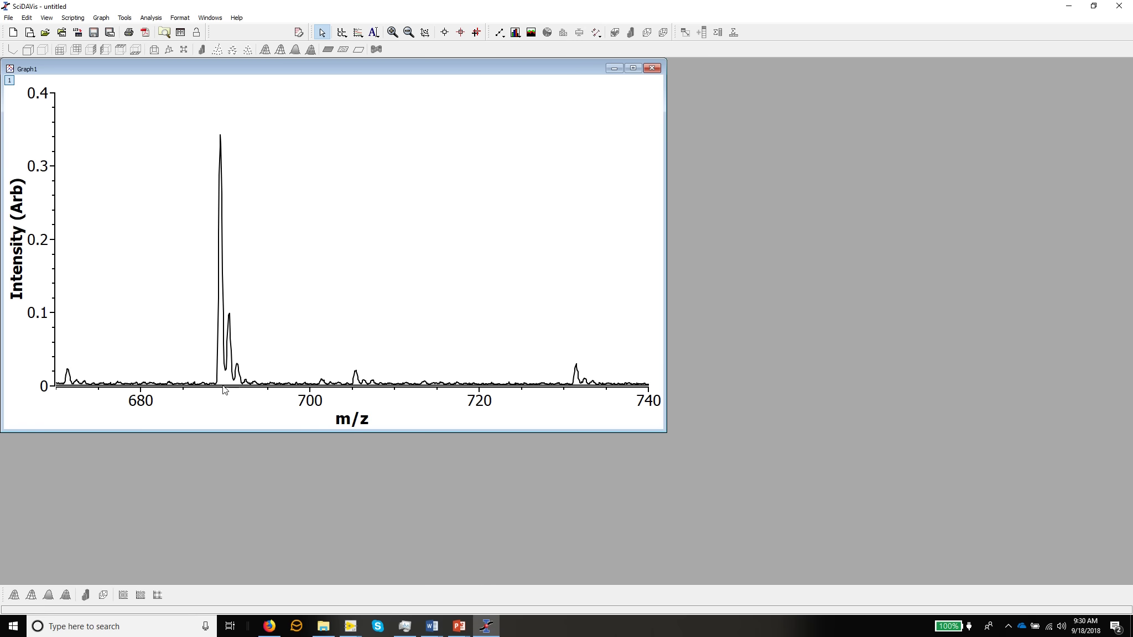
# - Open Table2 and remove the trailing rows 14280–14282 at the end of the table
pyautogui.moveTo(231, 68); pyautogui.dragTo(557, 162)
pyautogui.click(179, 65)
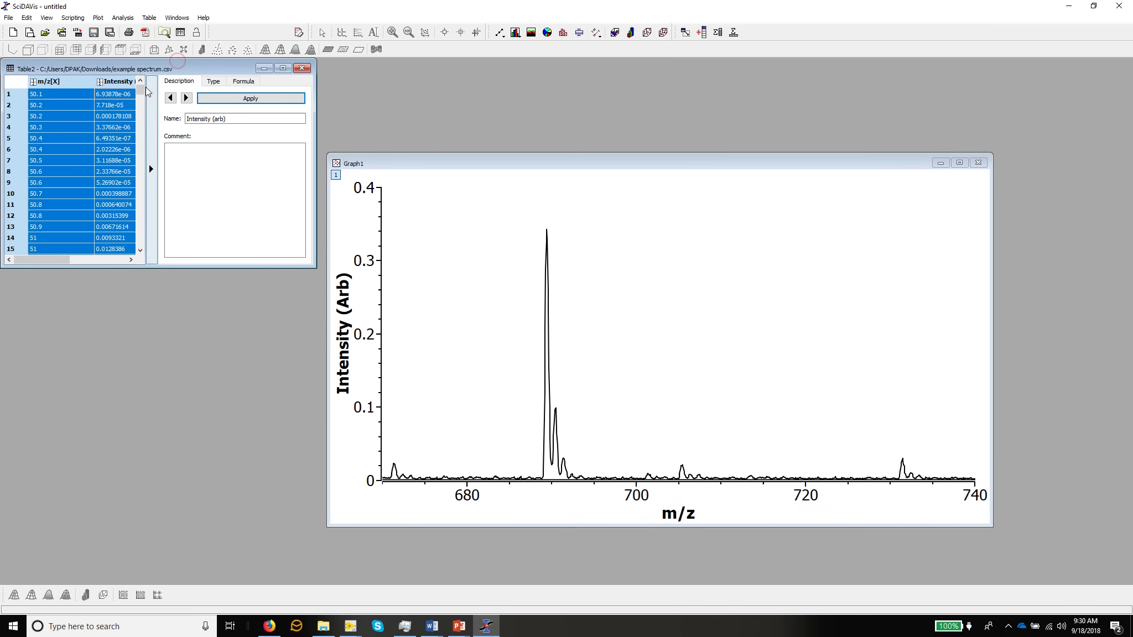
pyautogui.moveTo(142, 95); pyautogui.dragTo(140, 242)
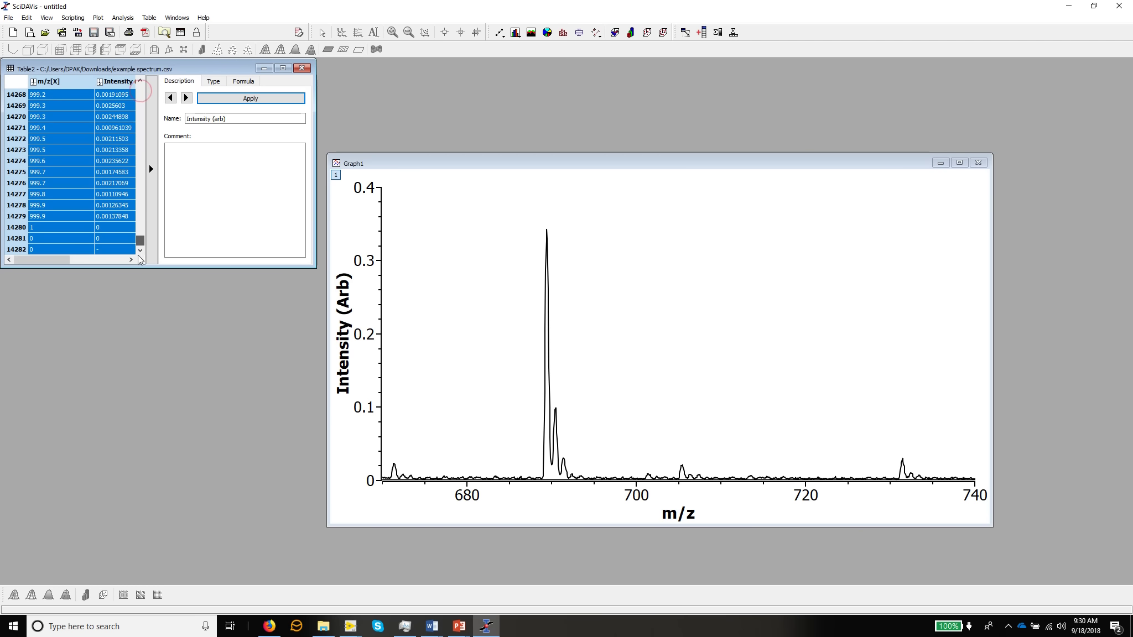
pyautogui.click(17, 227)
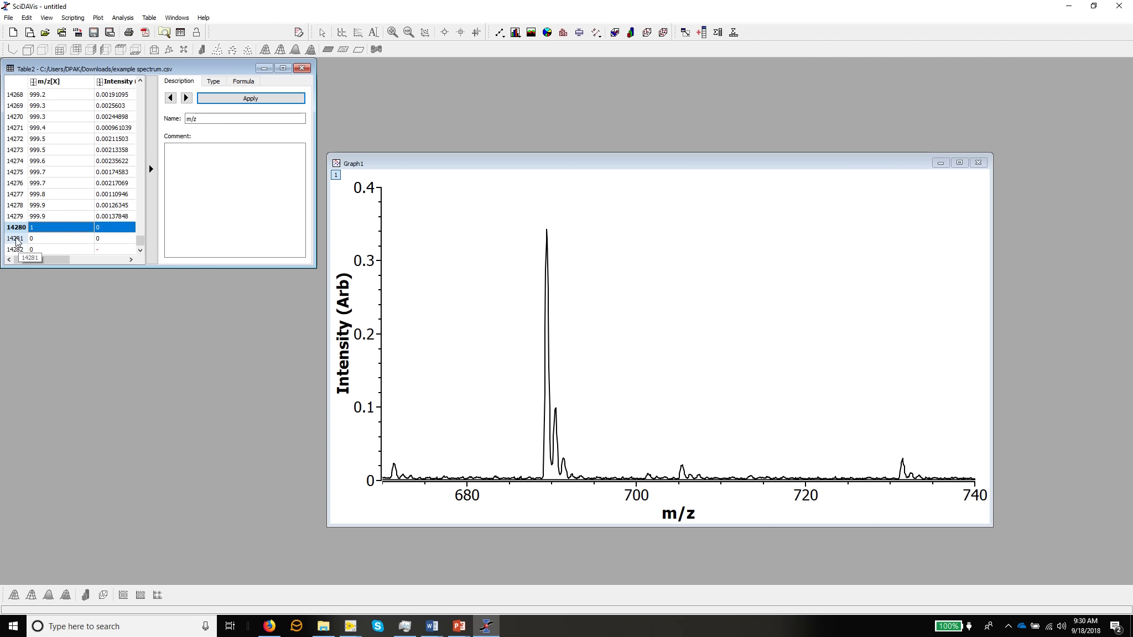
pyautogui.keyDown('shift'); pyautogui.click(17, 239); pyautogui.keyUp('shift')
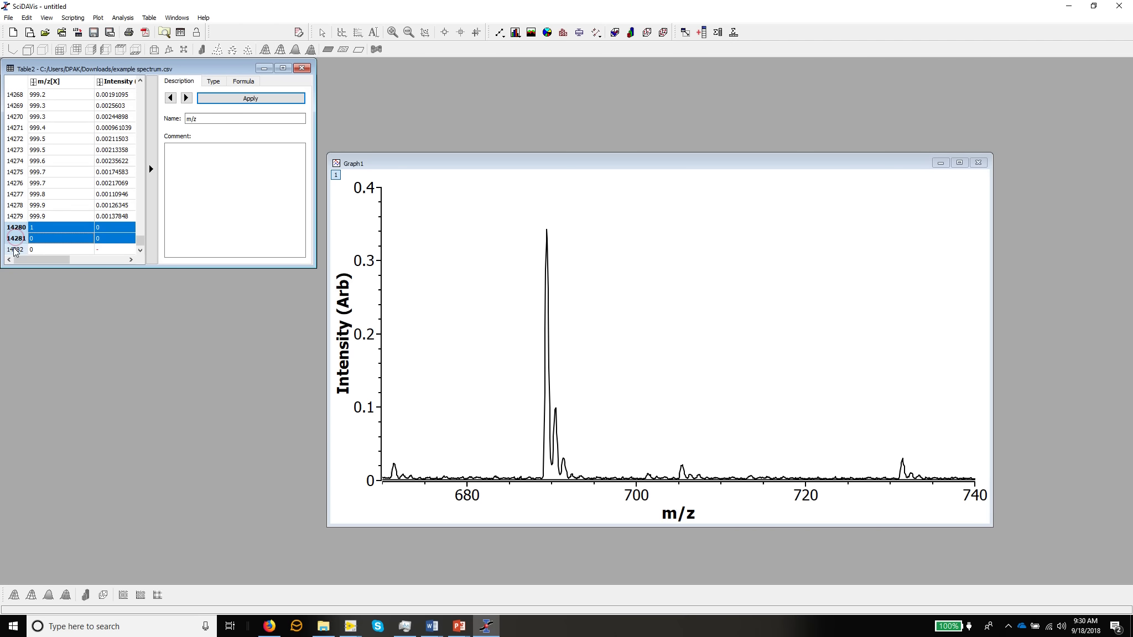
pyautogui.keyDown('shift'); pyautogui.click(14, 248); pyautogui.keyUp('shift')
pyautogui.rightClick(21, 240)
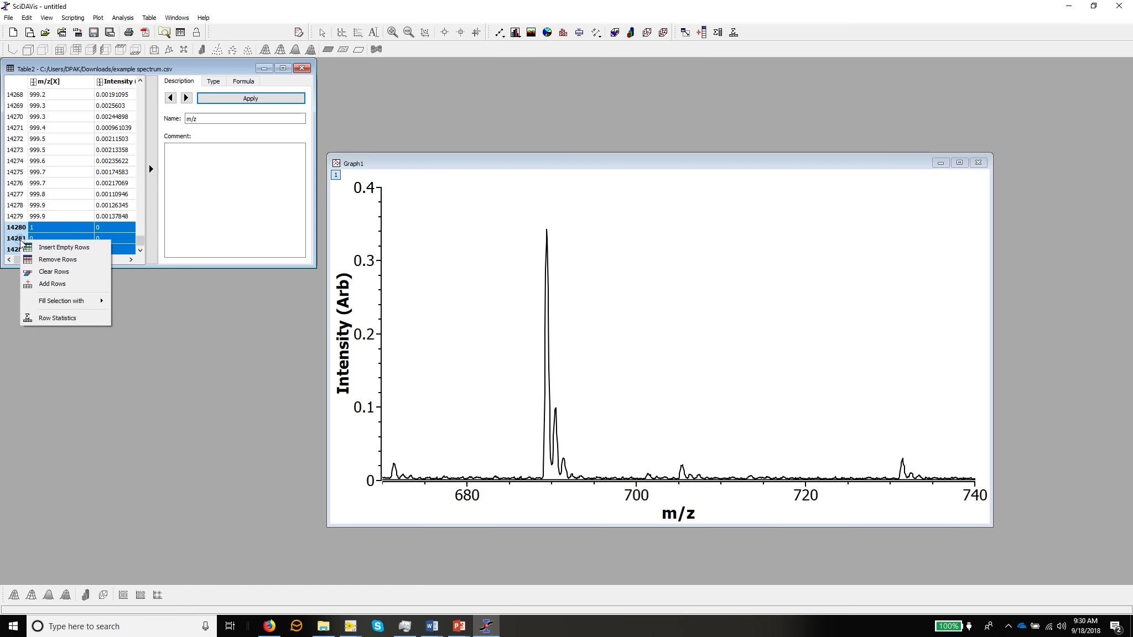
pyautogui.click(54, 260)
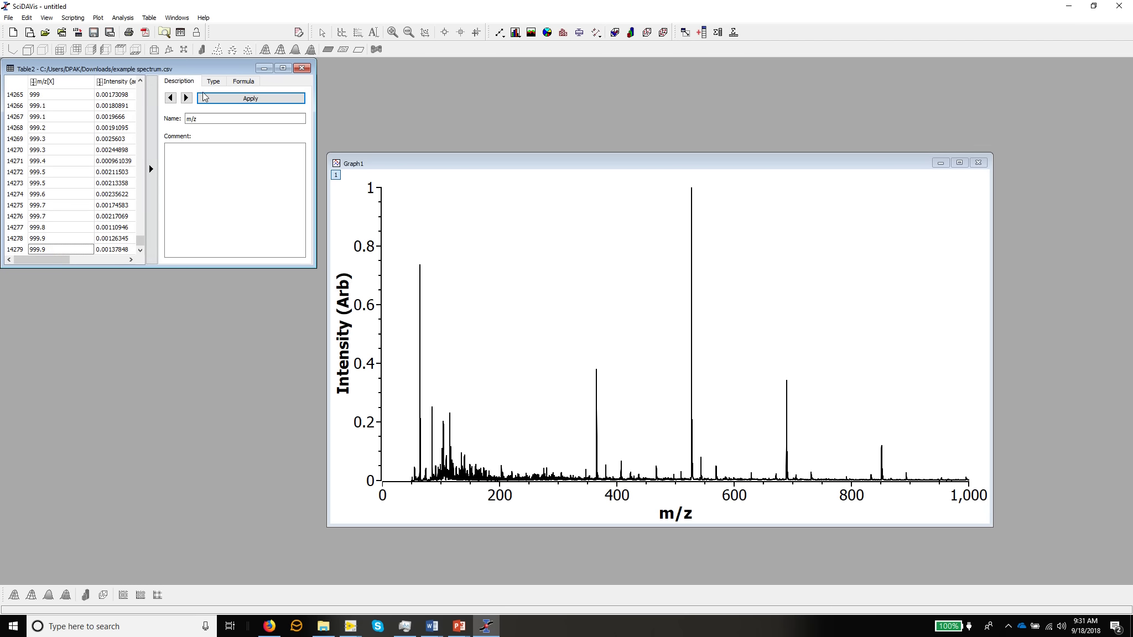
# - Set the main plot's x-axis range to 670–740 m/z
pyautogui.moveTo(448, 168); pyautogui.dragTo(313, 127)
pyautogui.doubleClick(372, 457)
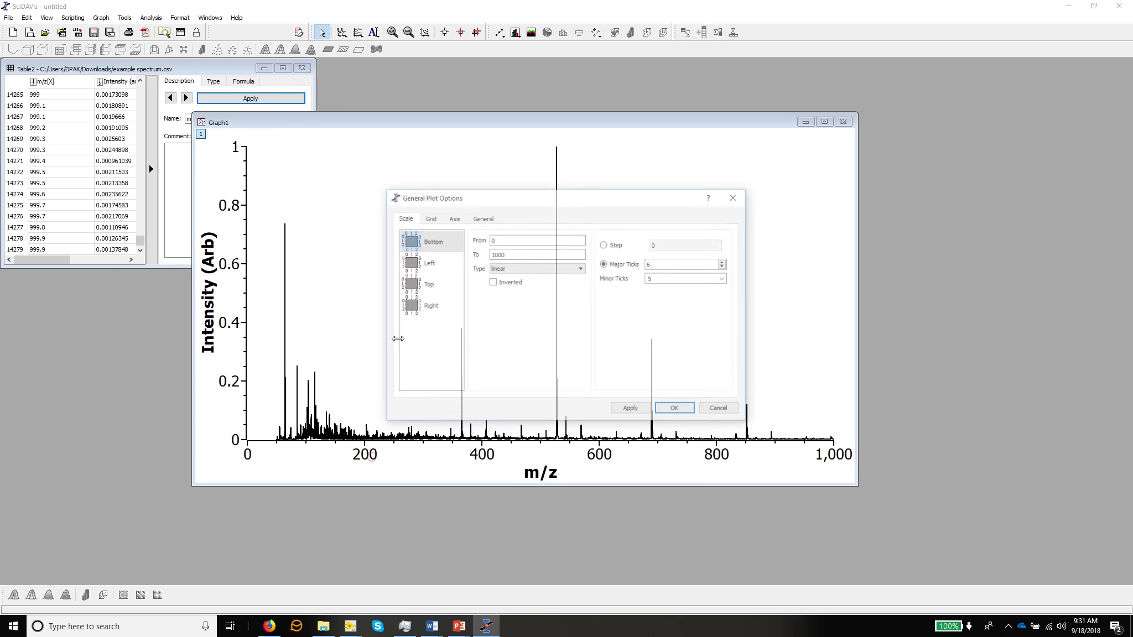
pyautogui.doubleClick(499, 237)
pyautogui.write('67')
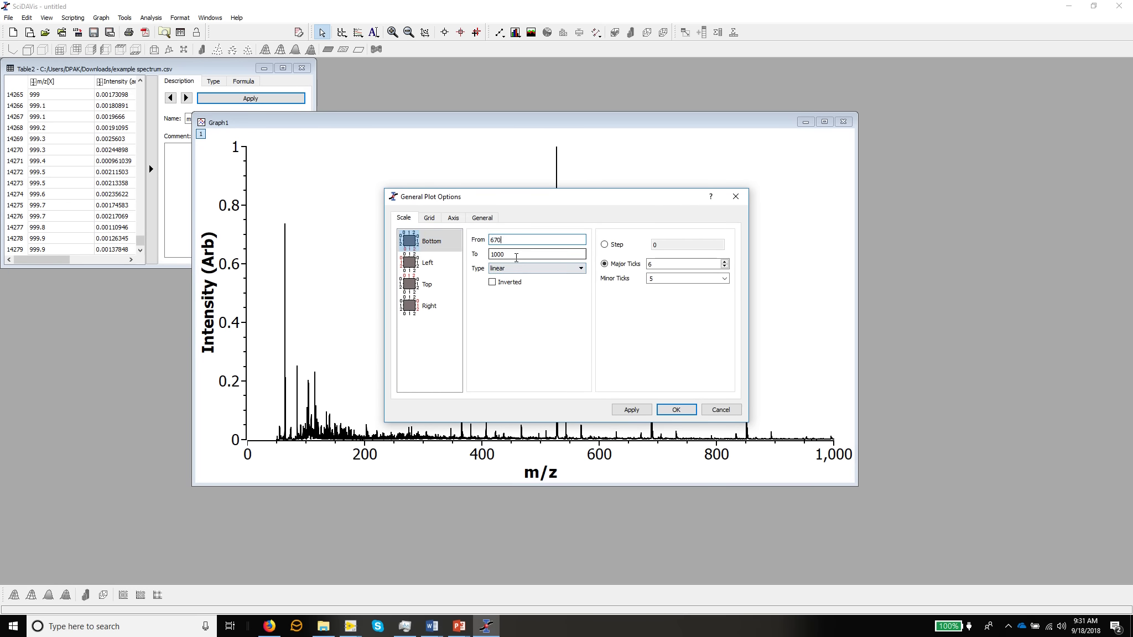
pyautogui.press('Tab')
pyautogui.write('740')
pyautogui.click(630, 410)
# - Set the intensity axis to 0–0.4, then bring up the PowerPoint slide for reference
pyautogui.click(422, 263)
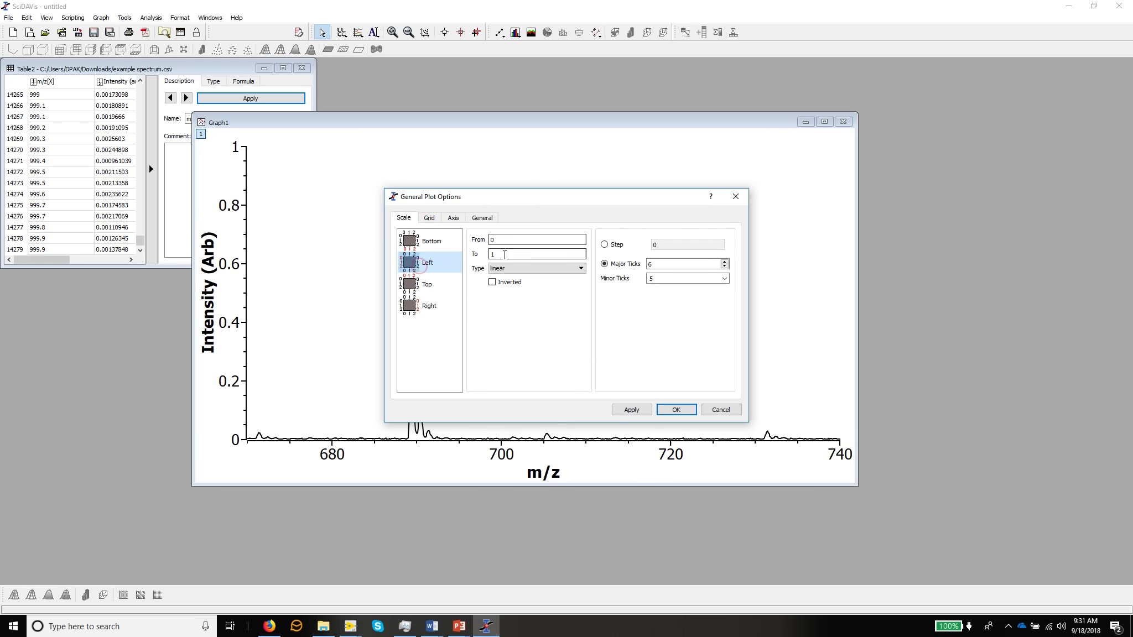
pyautogui.doubleClick(523, 254)
pyautogui.write('0')
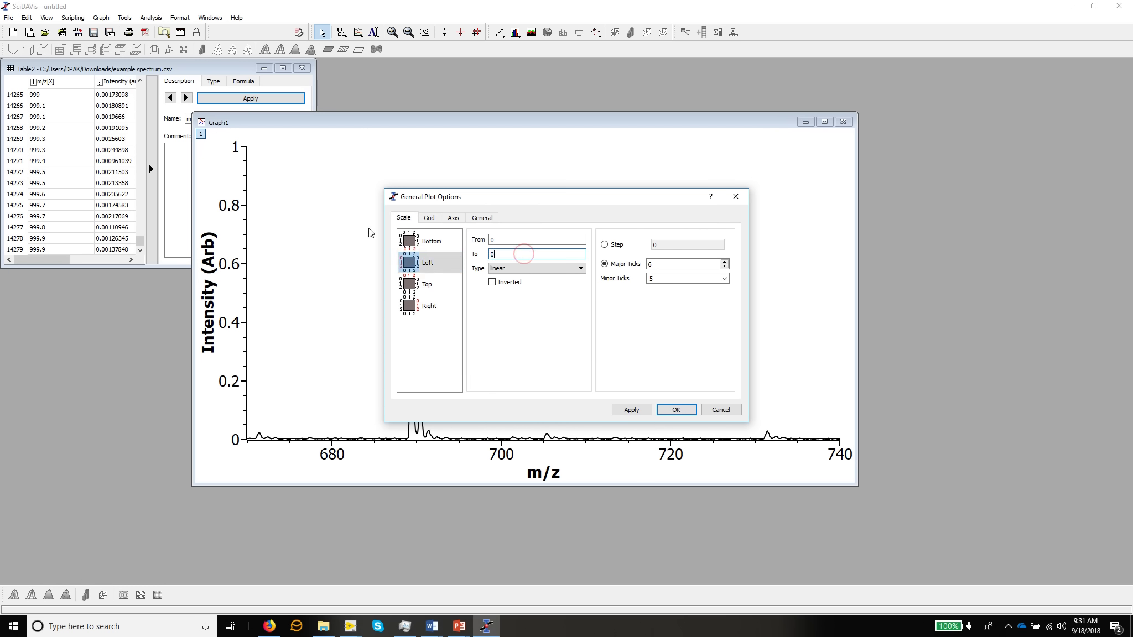
pyautogui.write('.4')
pyautogui.click(634, 408)
pyautogui.click(670, 408)
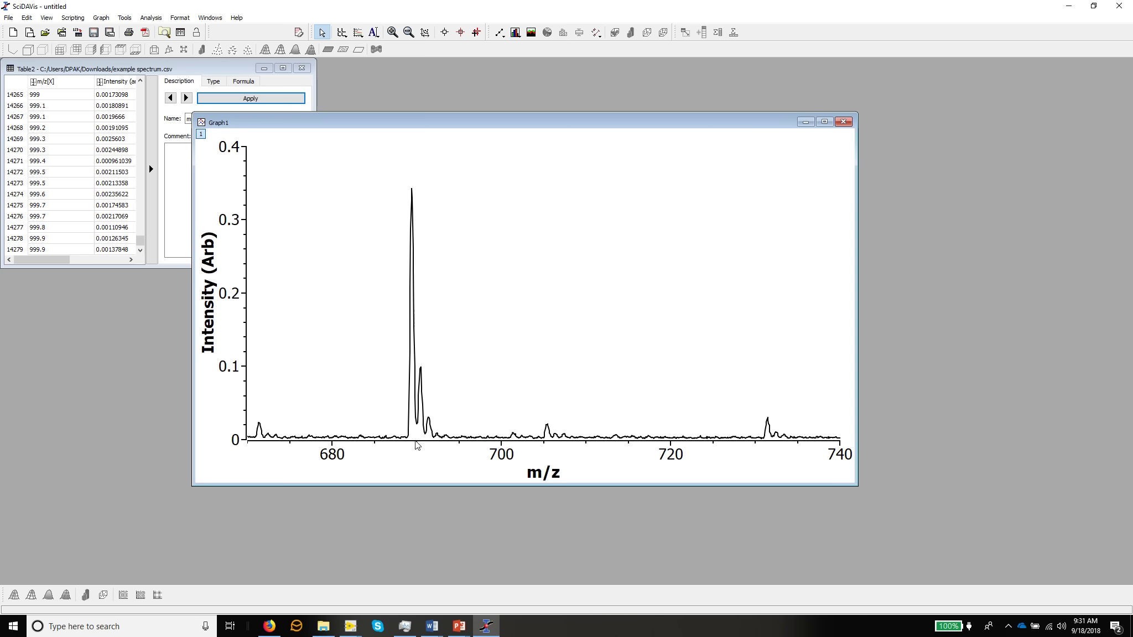
pyautogui.moveTo(459, 627)
pyautogui.click(483, 570)
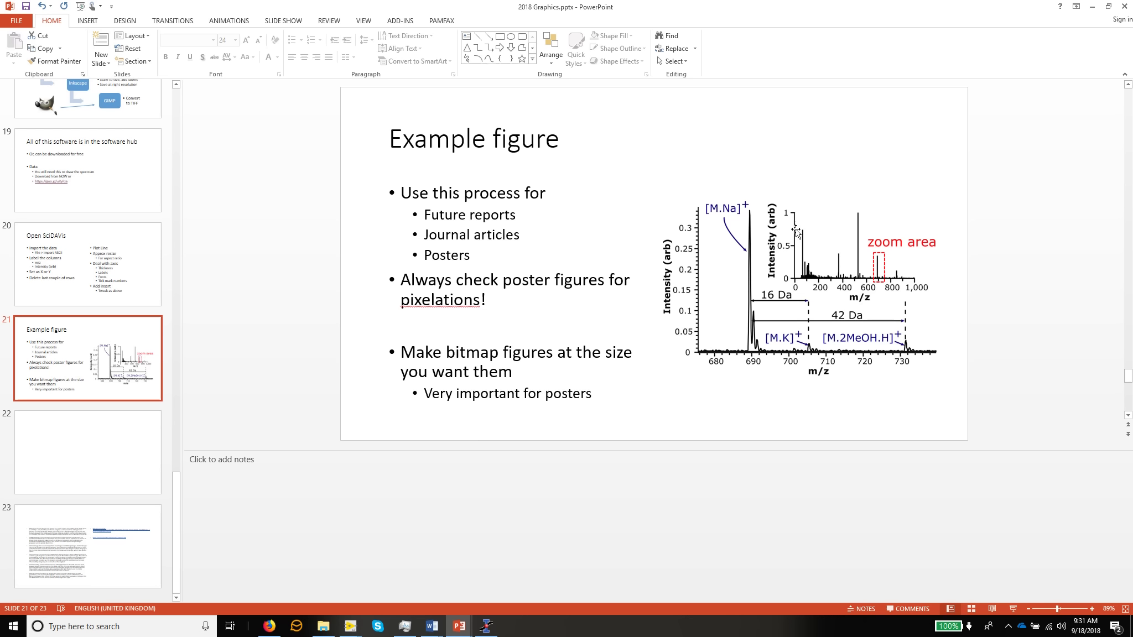
# - Return to the SciDAVis Graph1 window zoomed to m/z 670–740
pyautogui.click(485, 626)
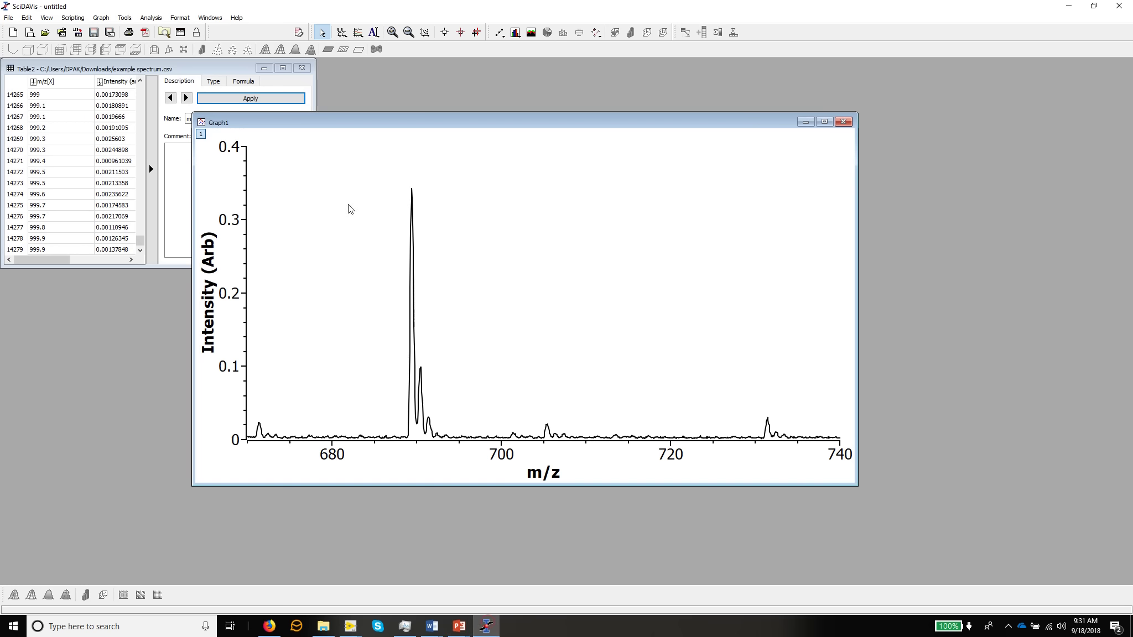
# - Add a new top-left layer to Graph1 via Graph > Add Layer and select it
pyautogui.click(101, 18)
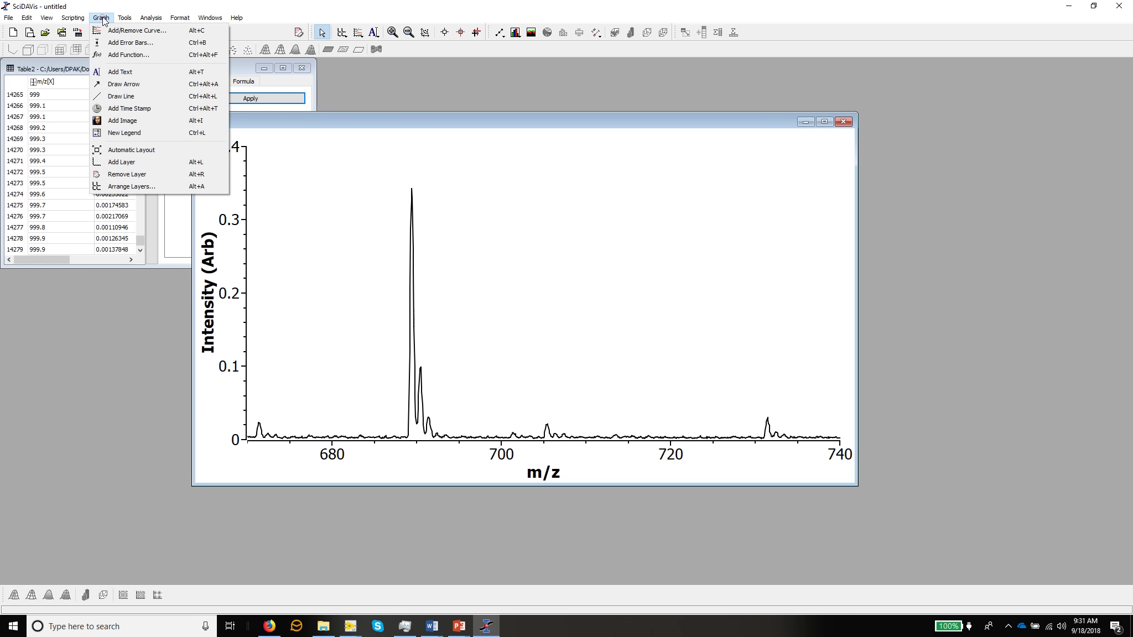
pyautogui.click(116, 162)
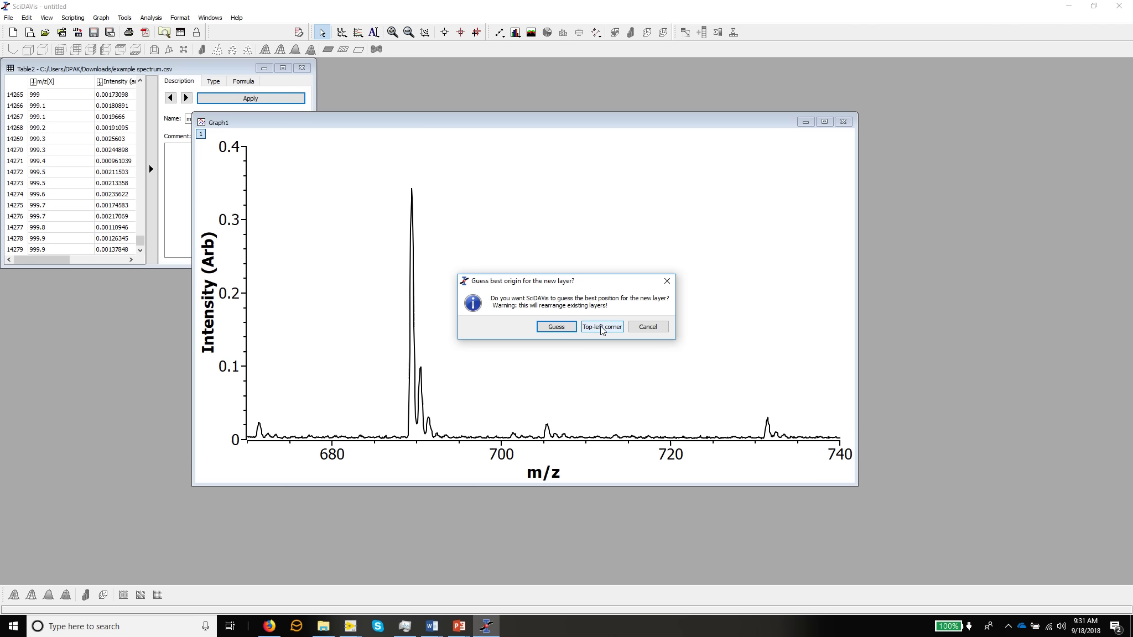
pyautogui.click(601, 326)
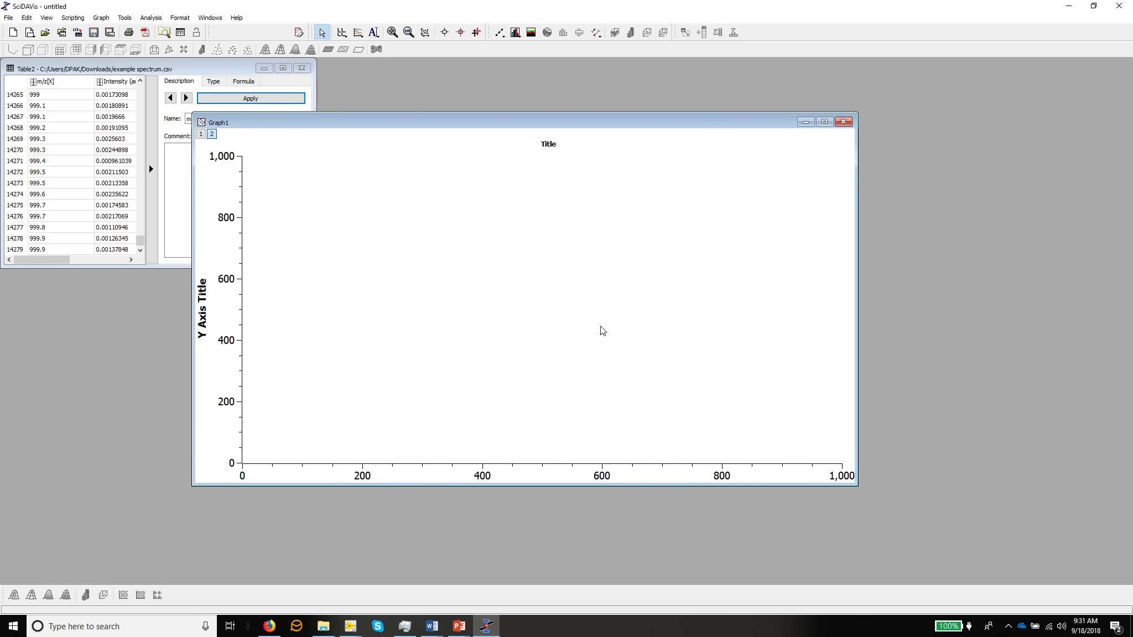
pyautogui.click(212, 135)
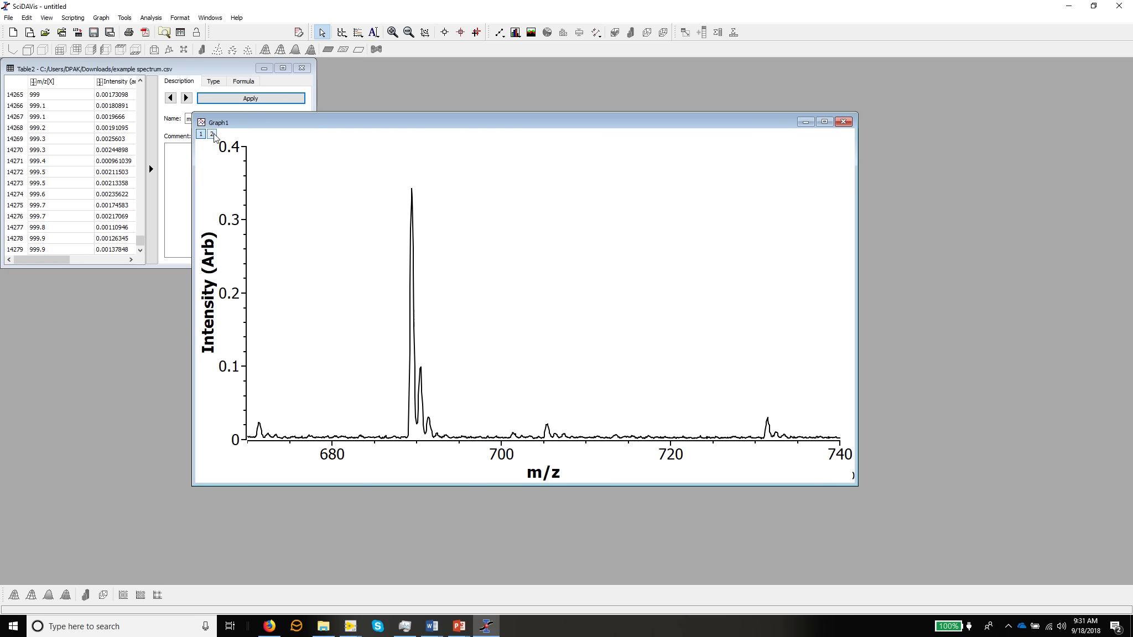
pyautogui.click(213, 136)
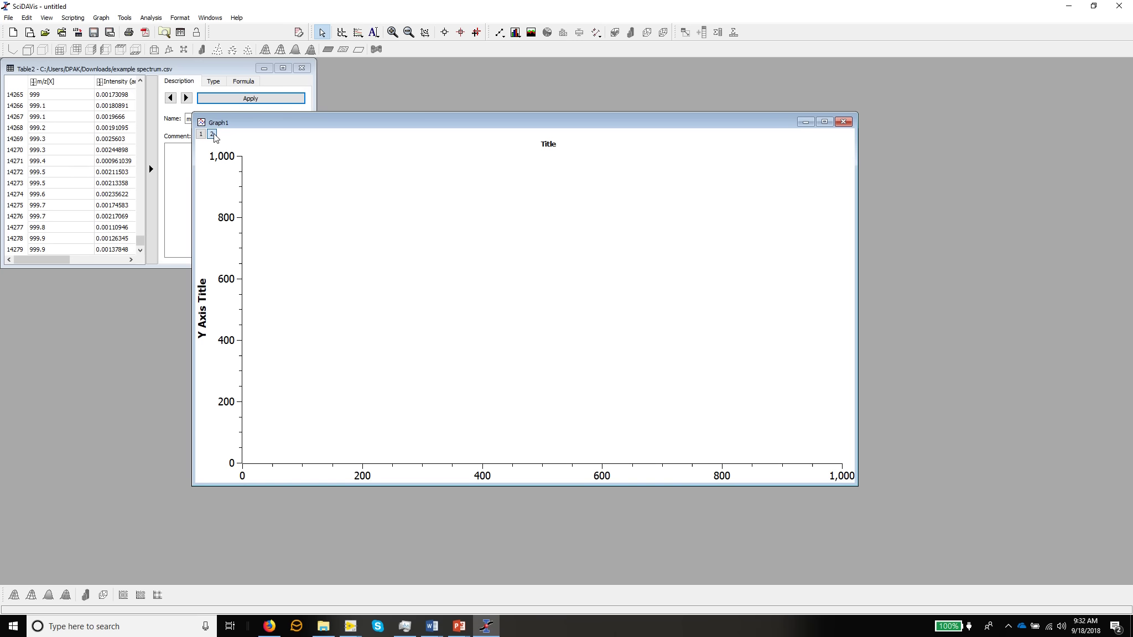
pyautogui.click(201, 176)
pyautogui.click(202, 176)
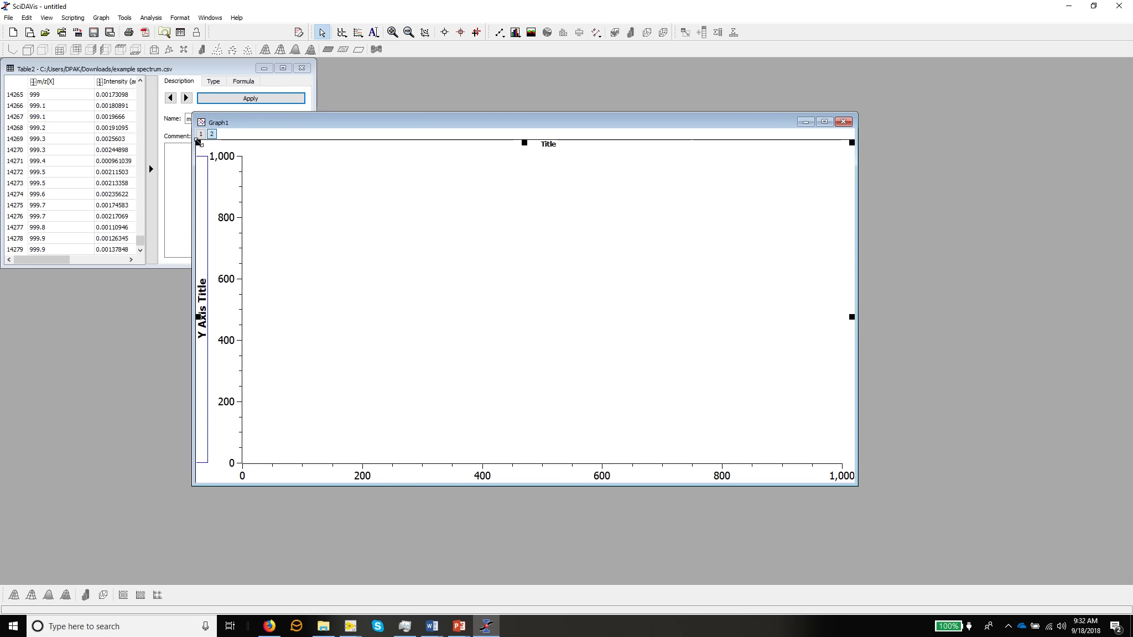
# - Resize the new layer into an upper-right inset by dragging its corner and right edge
pyautogui.moveTo(198, 143); pyautogui.dragTo(491, 160)
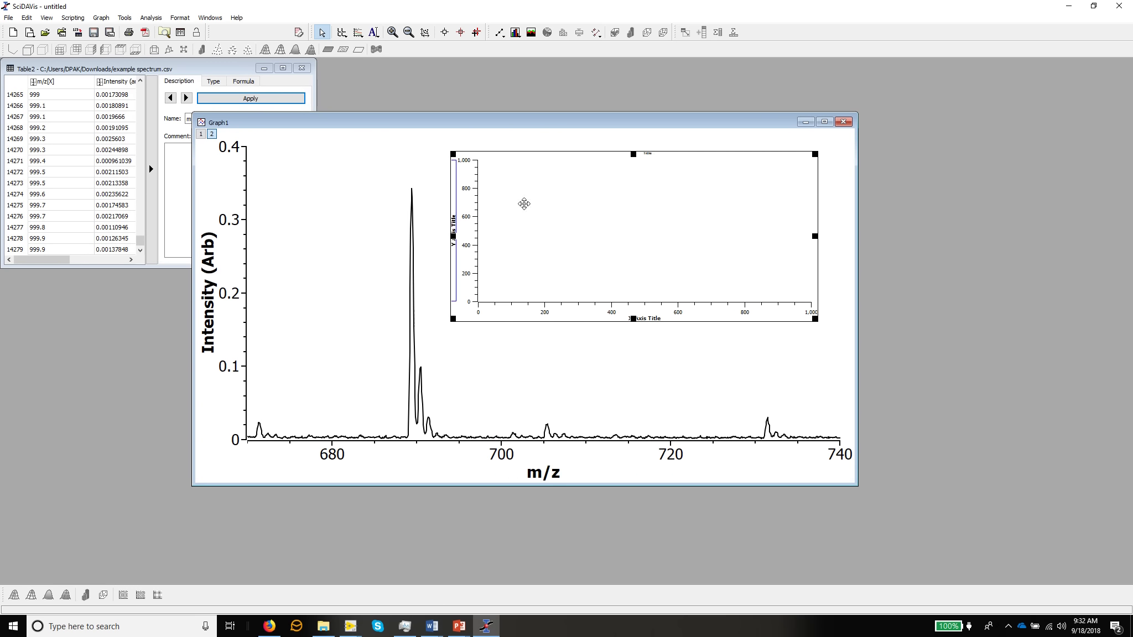
pyautogui.moveTo(817, 237); pyautogui.dragTo(839, 237)
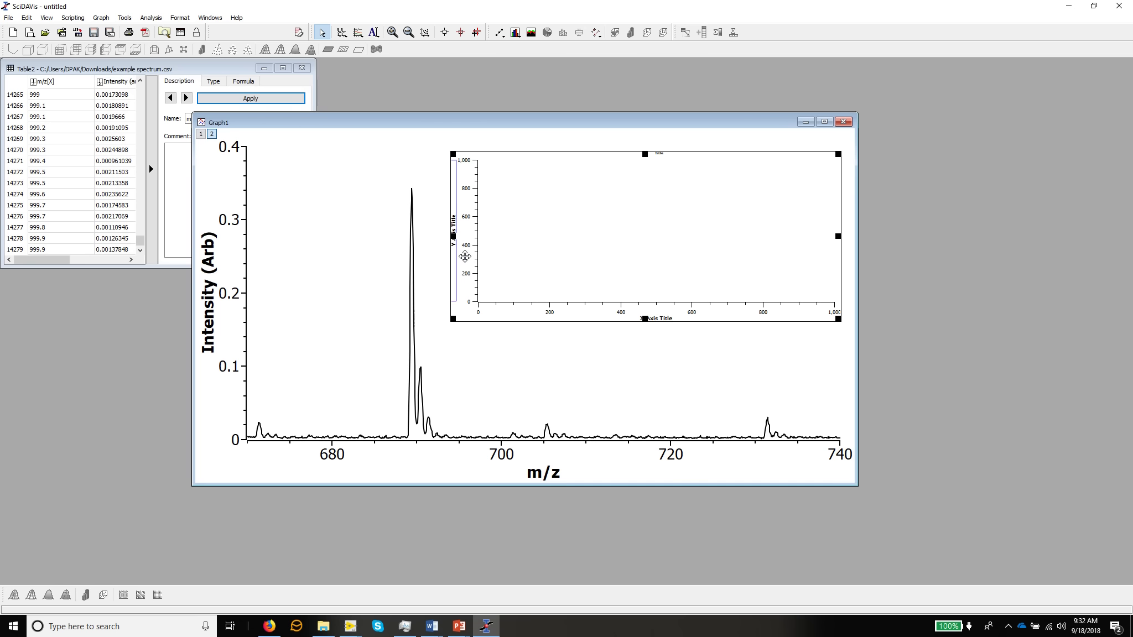
pyautogui.click(467, 245)
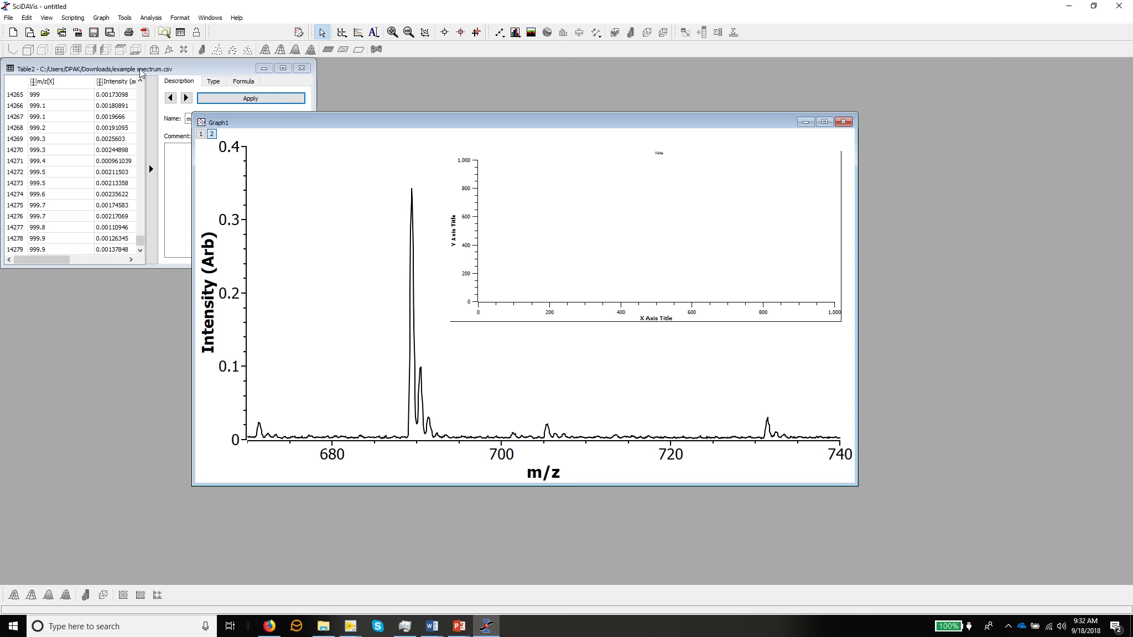
# - Add Table2_Intensity (arb) as the inset's curve through the Add/Remove Curves dialog
pyautogui.click(101, 18)
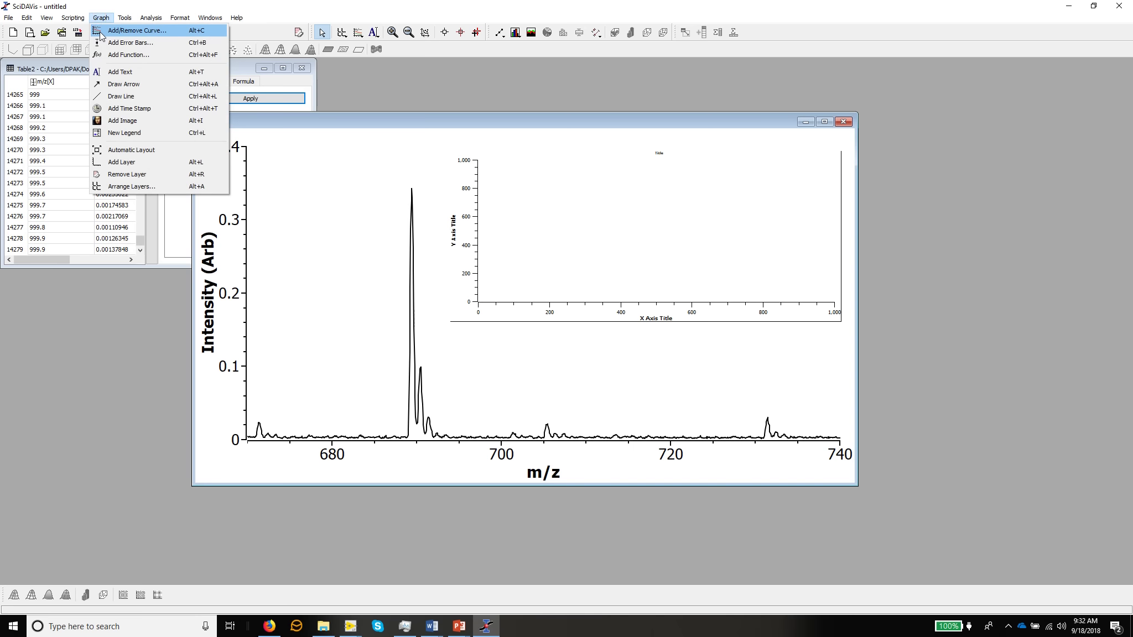
pyautogui.click(111, 30)
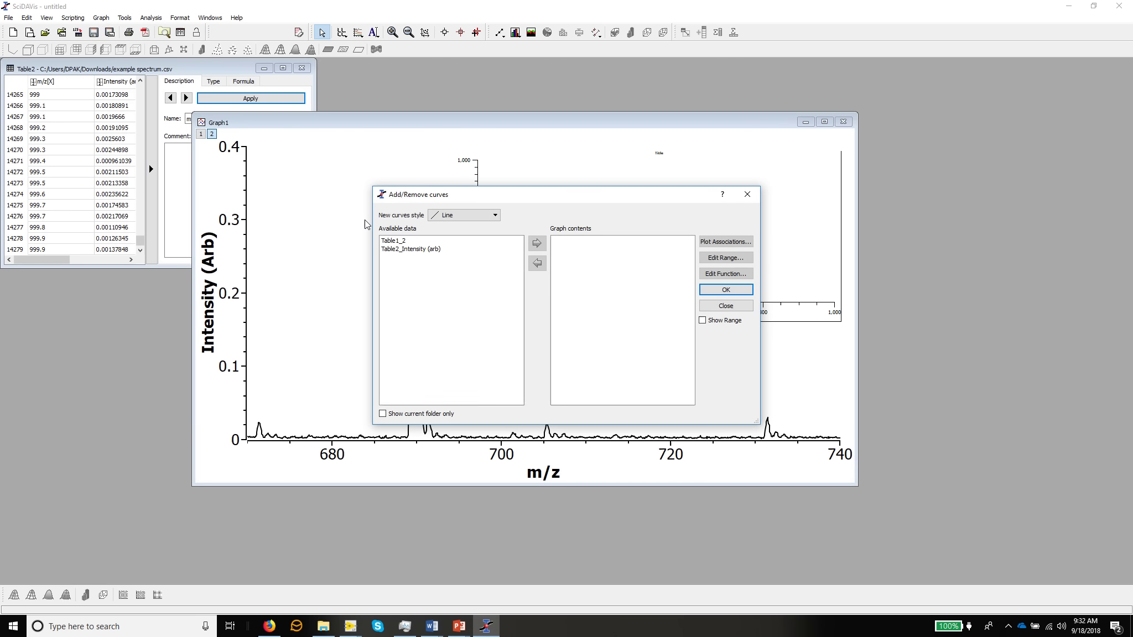
pyautogui.moveTo(458, 199); pyautogui.dragTo(629, 193)
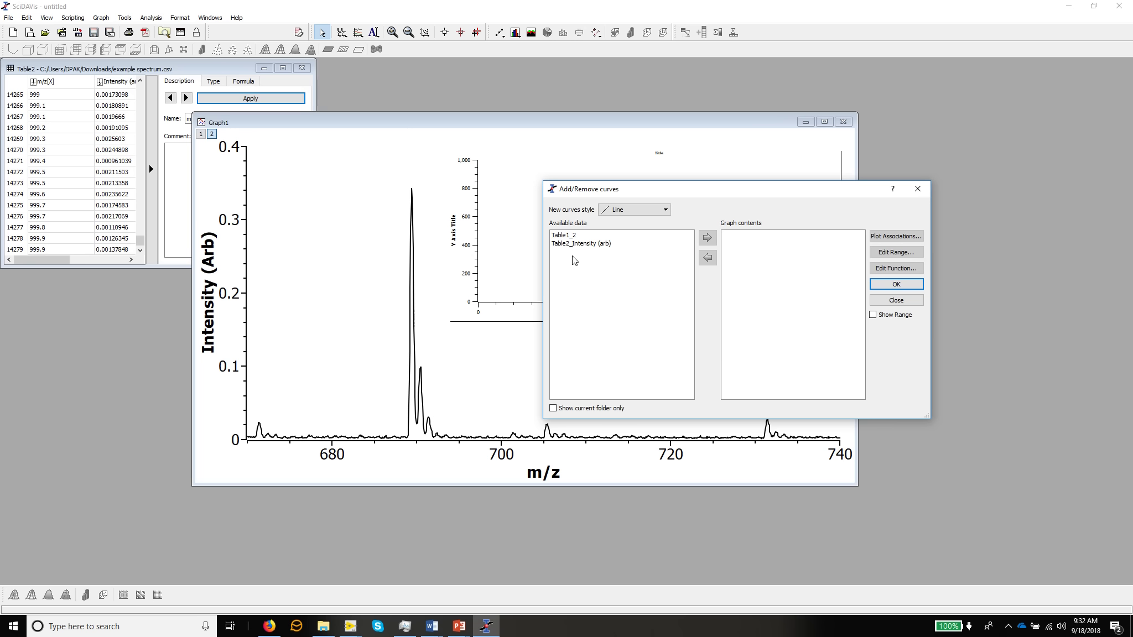
pyautogui.click(583, 244)
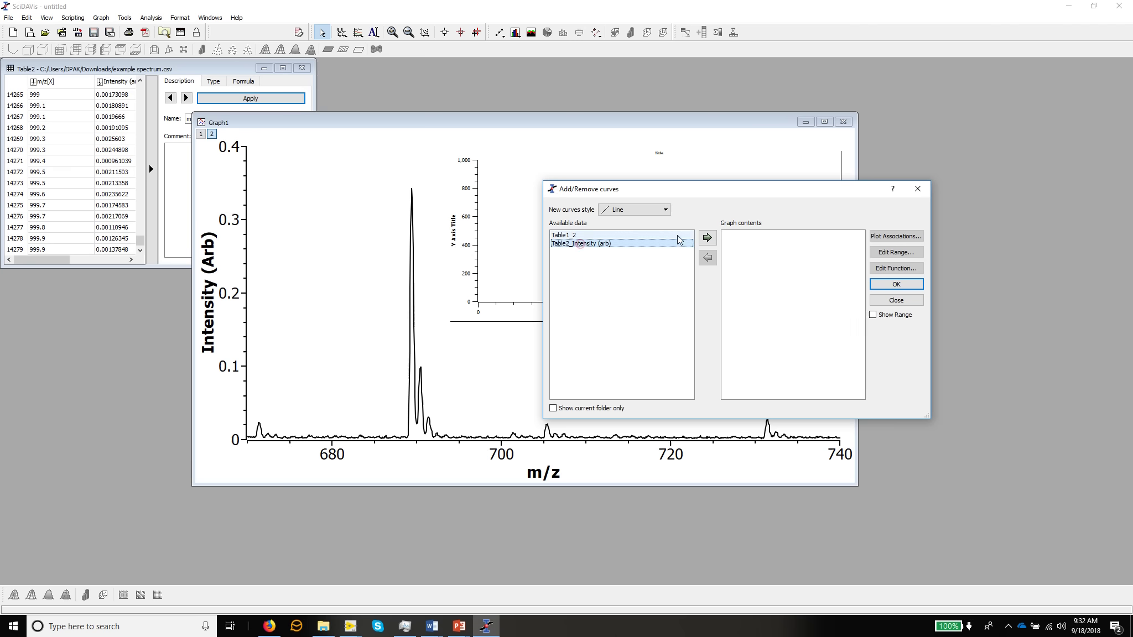
pyautogui.click(707, 238)
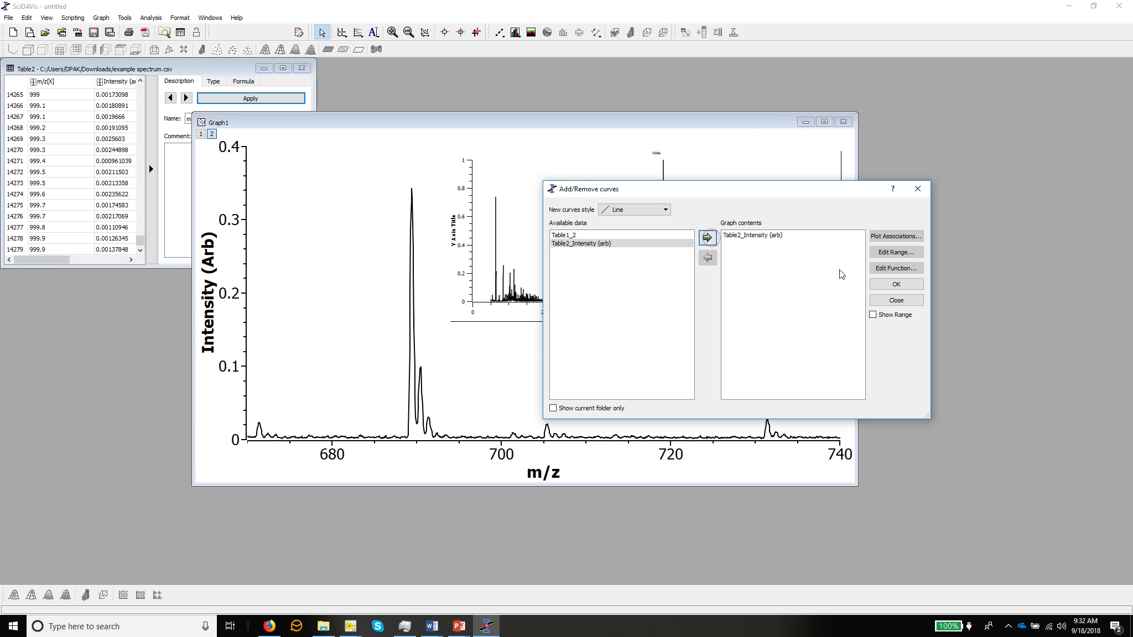
pyautogui.click(910, 282)
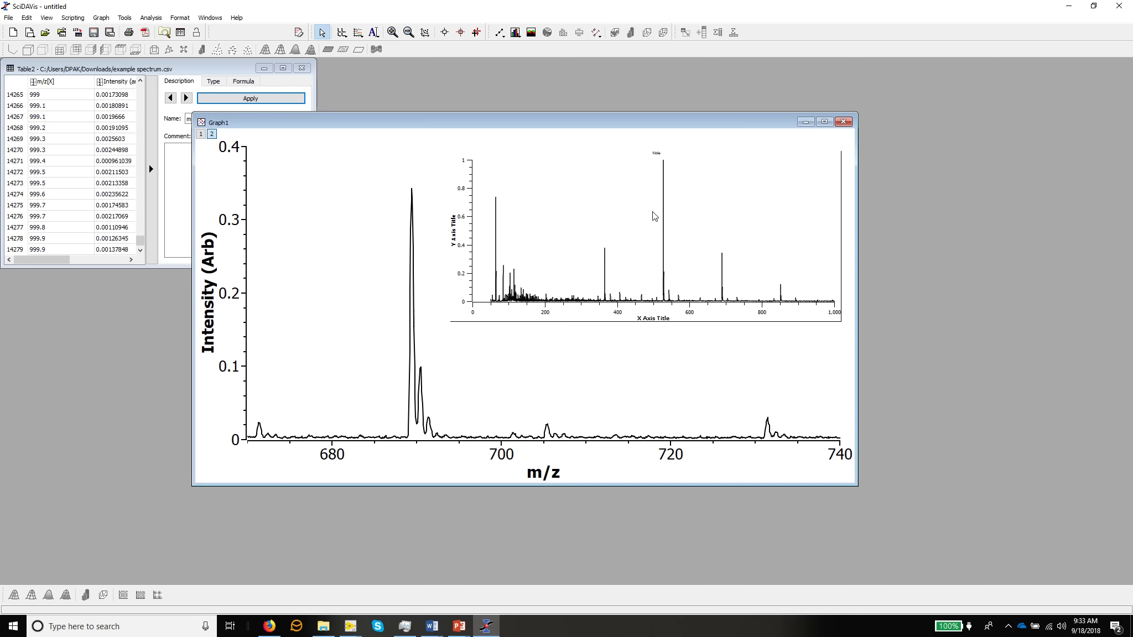
# - Delete the inset's title text, leaving the x-axis title settings unchanged
pyautogui.doubleClick(657, 155)
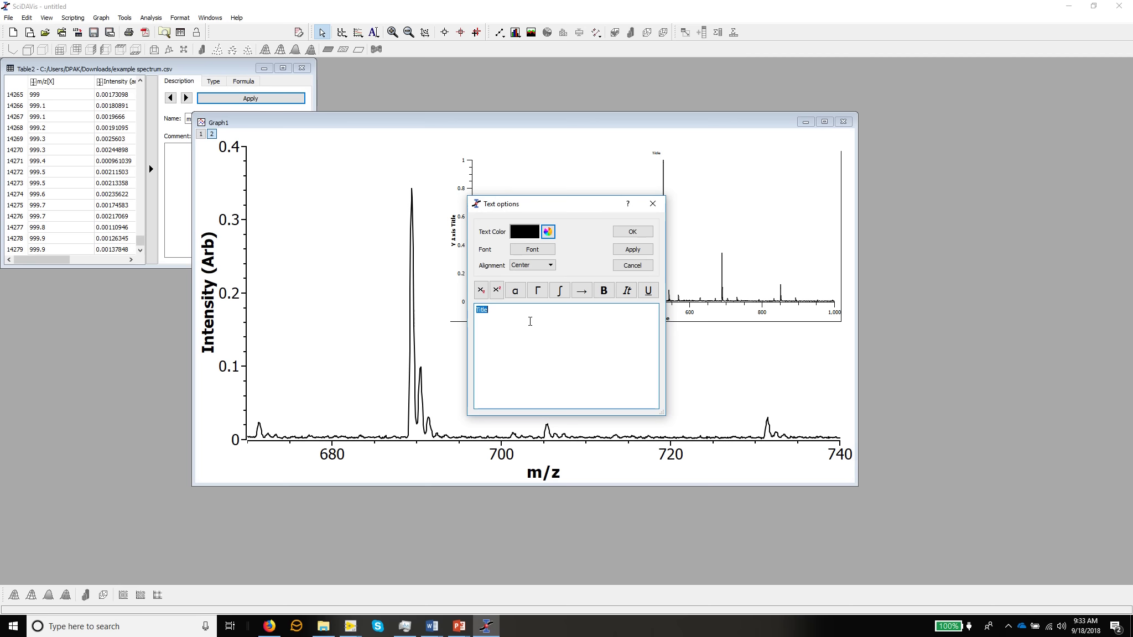
pyautogui.press('BackSpace')
pyautogui.click(632, 231)
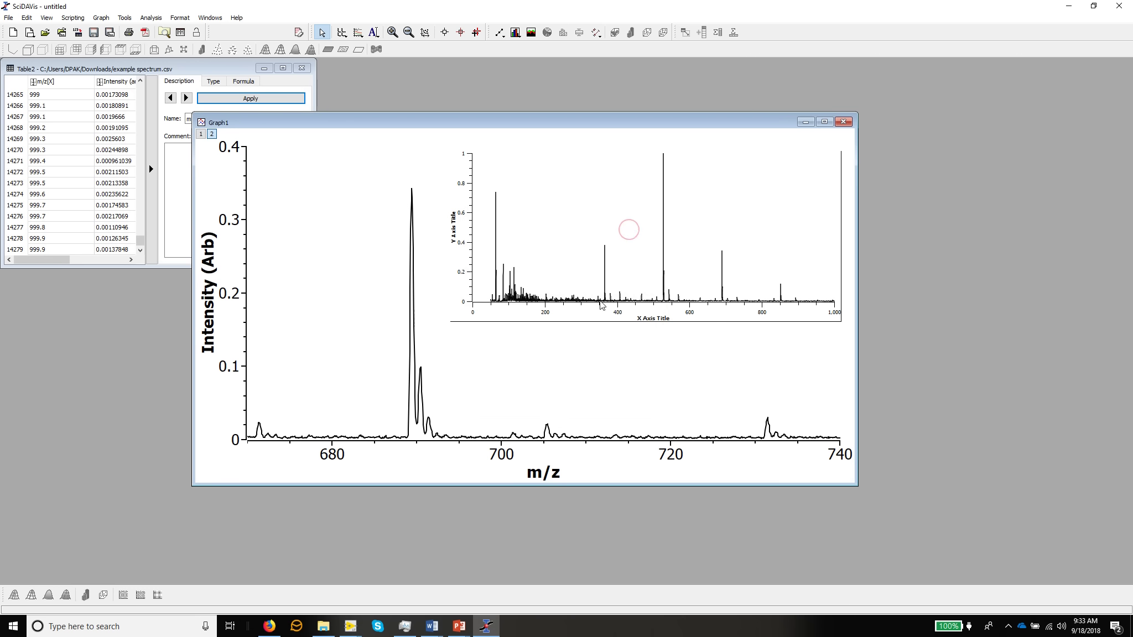
pyautogui.doubleClick(653, 319)
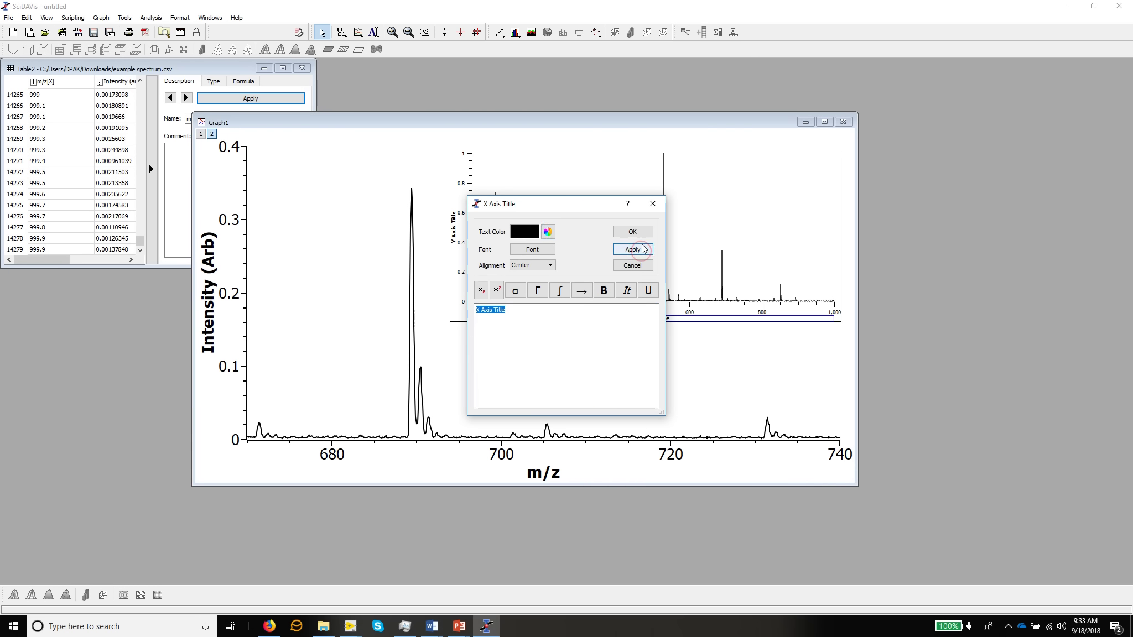
pyautogui.click(642, 266)
# - Clear the inset's bottom axis title and set its number font to size 20
pyautogui.doubleClick(616, 312)
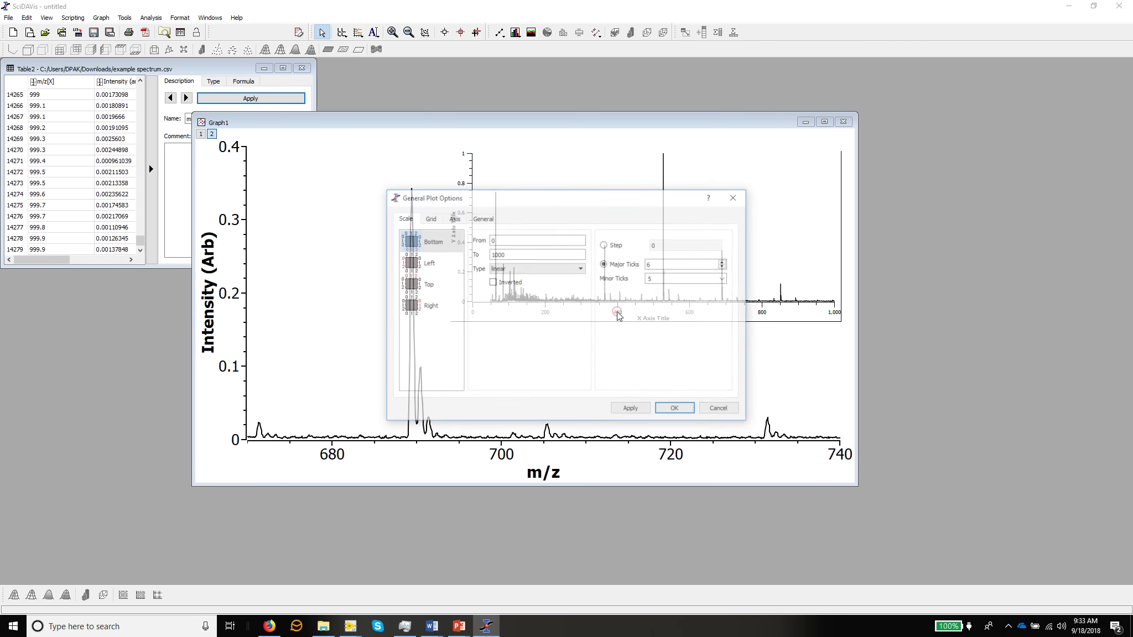
pyautogui.click(452, 219)
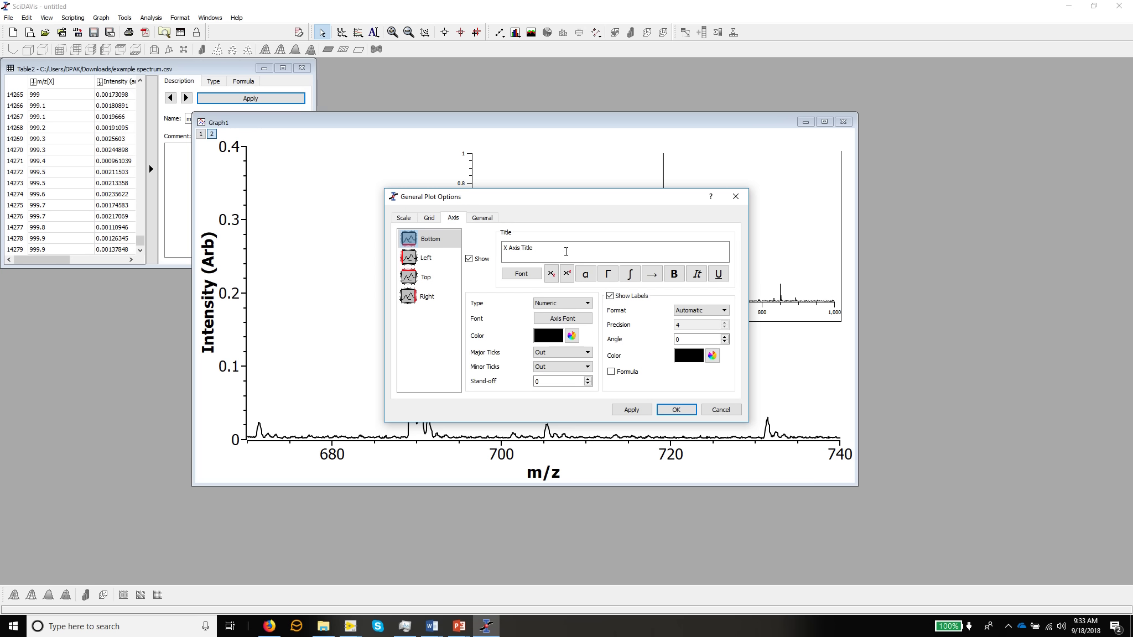
pyautogui.tripleClick(566, 252)
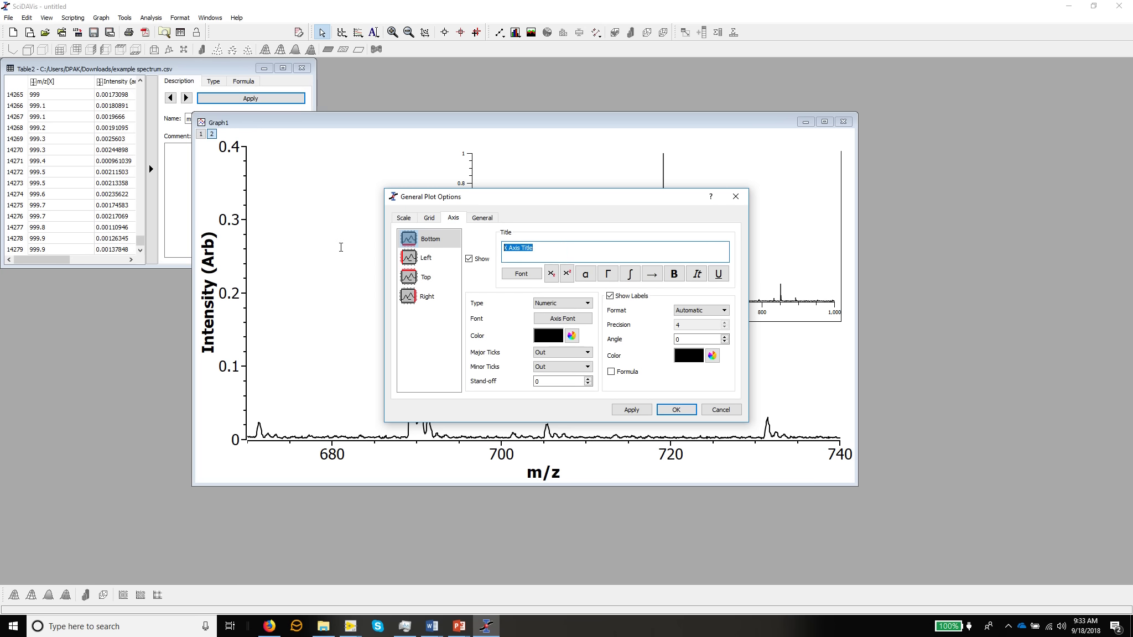
pyautogui.press('BackSpace')
pyautogui.click(631, 409)
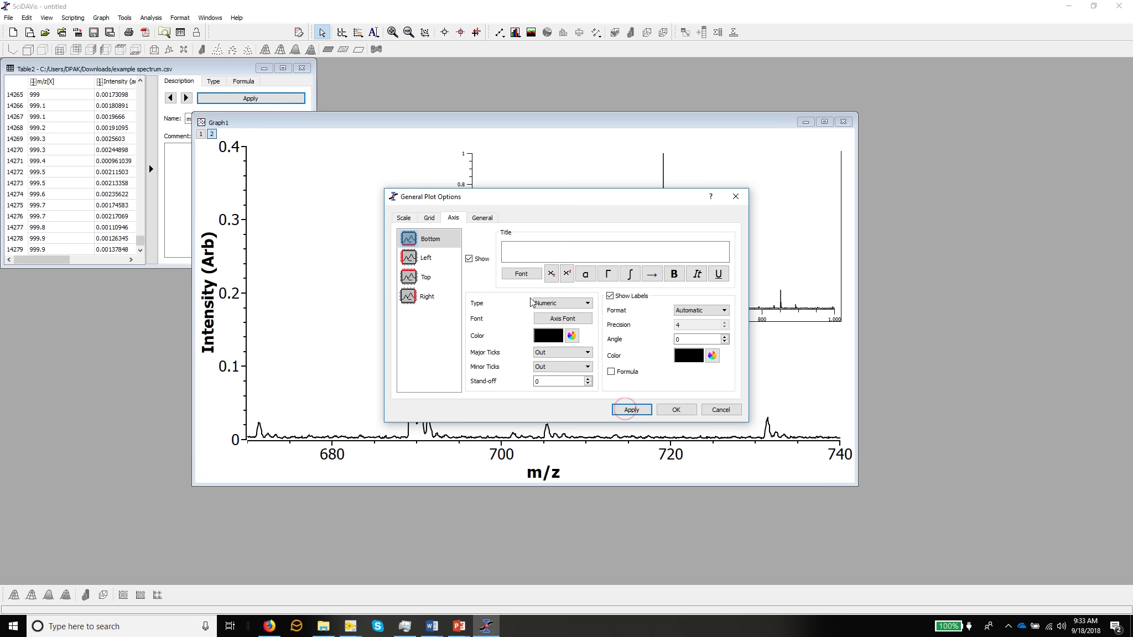
pyautogui.click(531, 278)
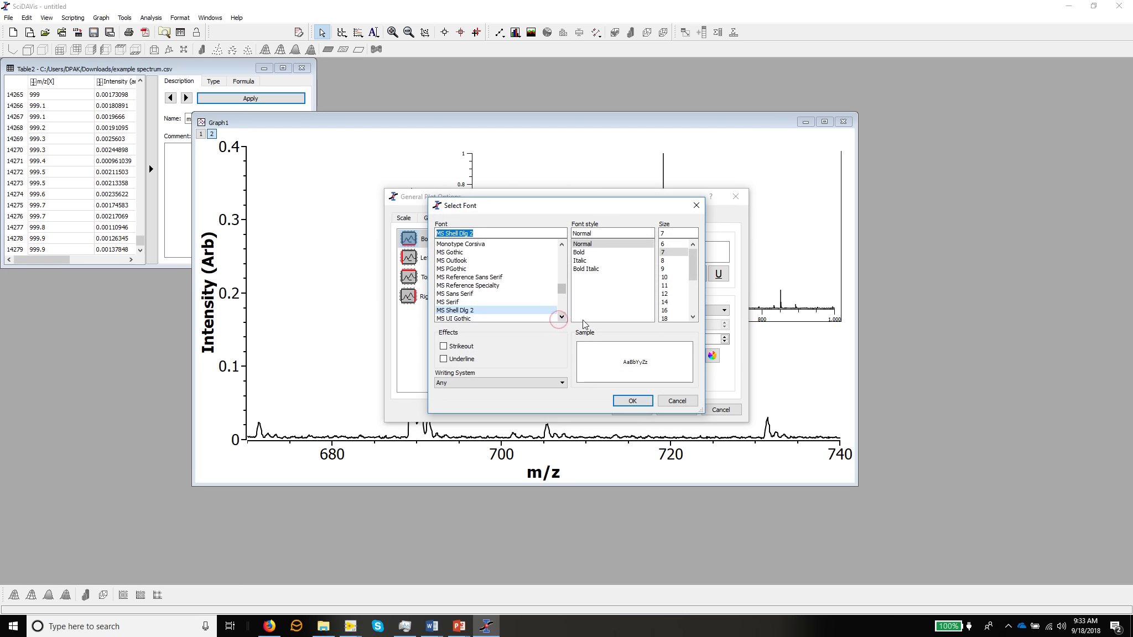
pyautogui.click(693, 308)
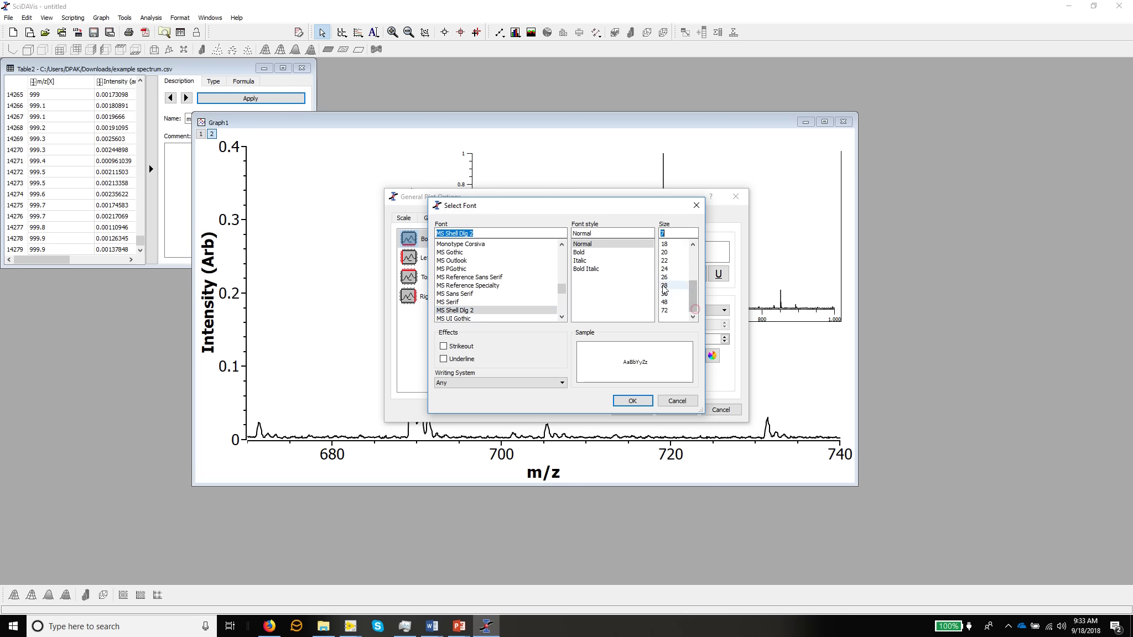
pyautogui.click(665, 253)
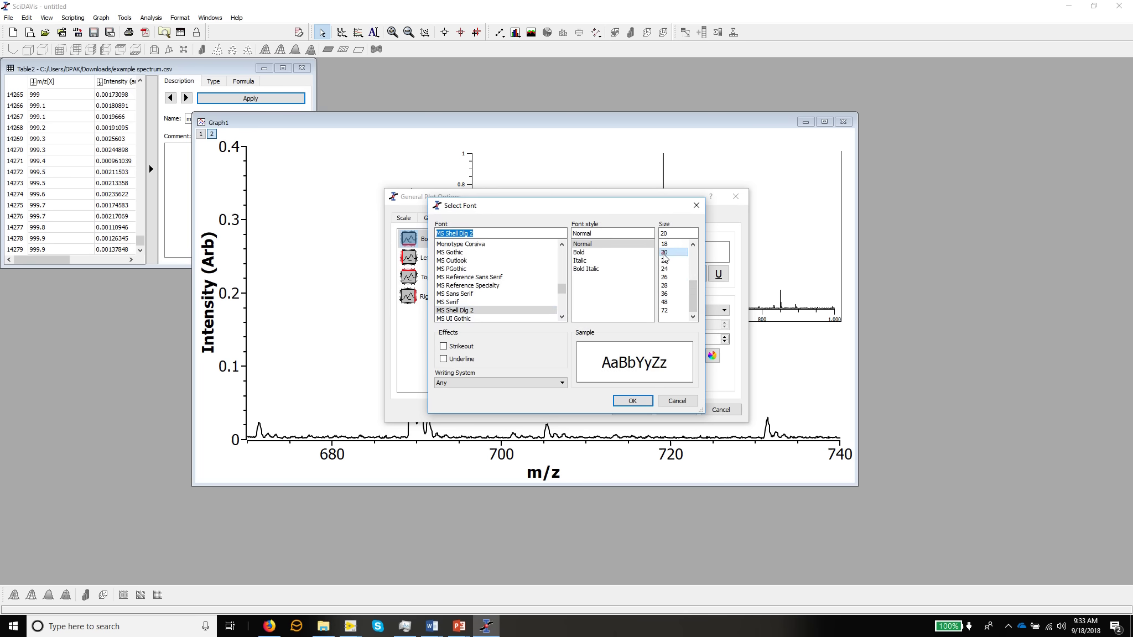
pyautogui.click(641, 401)
# - Clear the inset's left axis title and set its title font to bold size 20
pyautogui.click(426, 258)
pyautogui.tripleClick(550, 252)
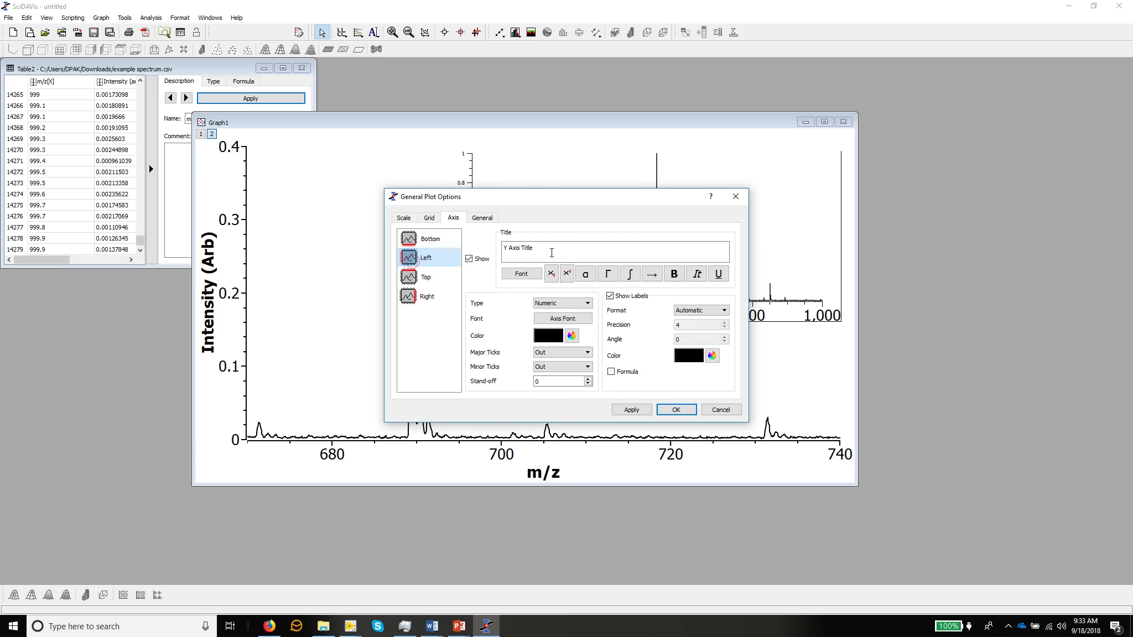
pyautogui.press('BackSpace')
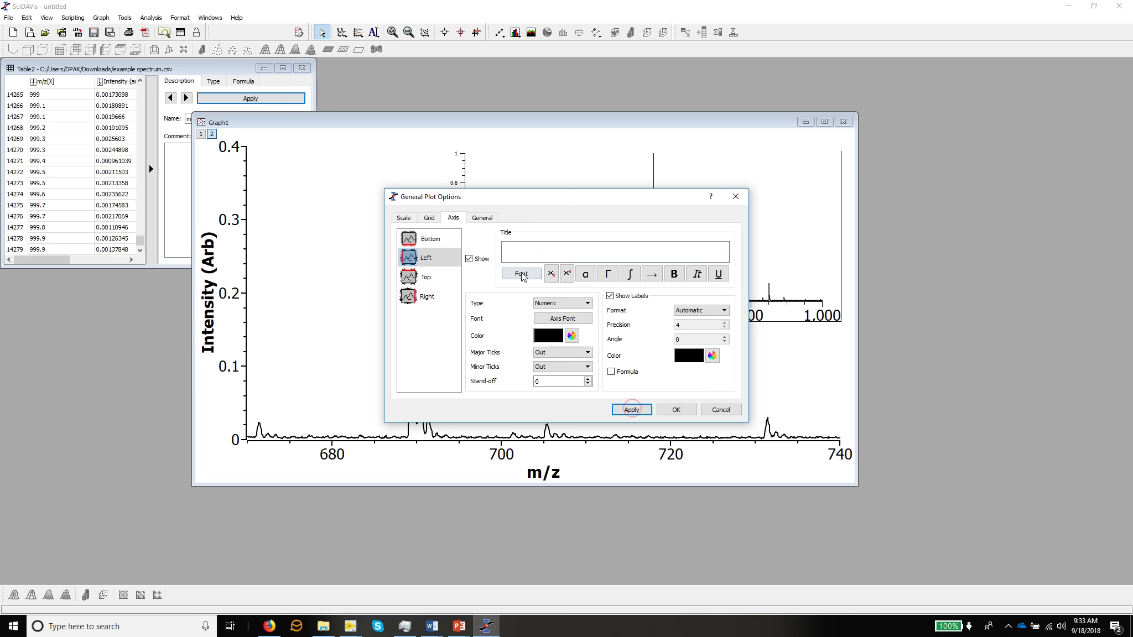
pyautogui.click(521, 275)
pyautogui.scroll(-3, 666, 277)
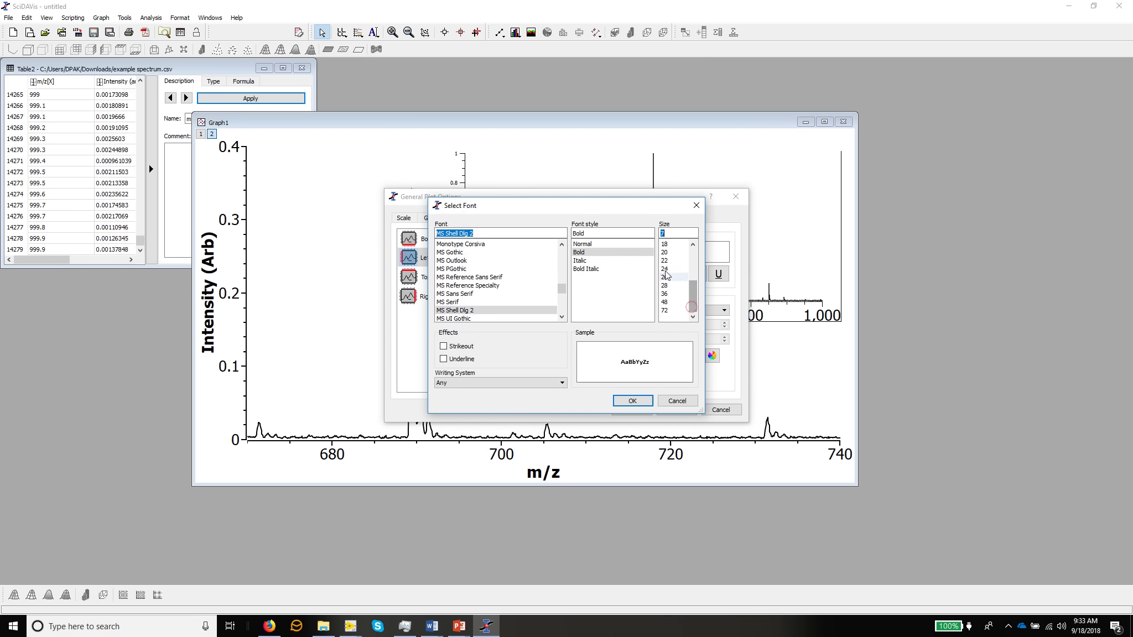
pyautogui.click(665, 253)
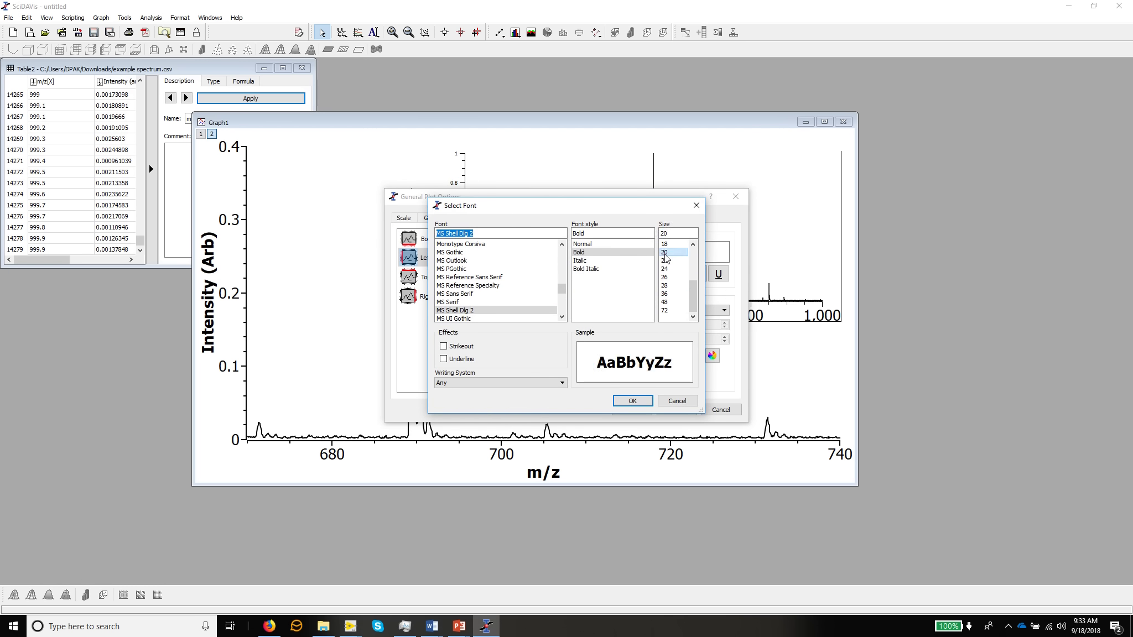
pyautogui.click(633, 401)
# - Set the inset's left axis numbers to font size 20
pyautogui.moveTo(549, 201); pyautogui.dragTo(219, 152)
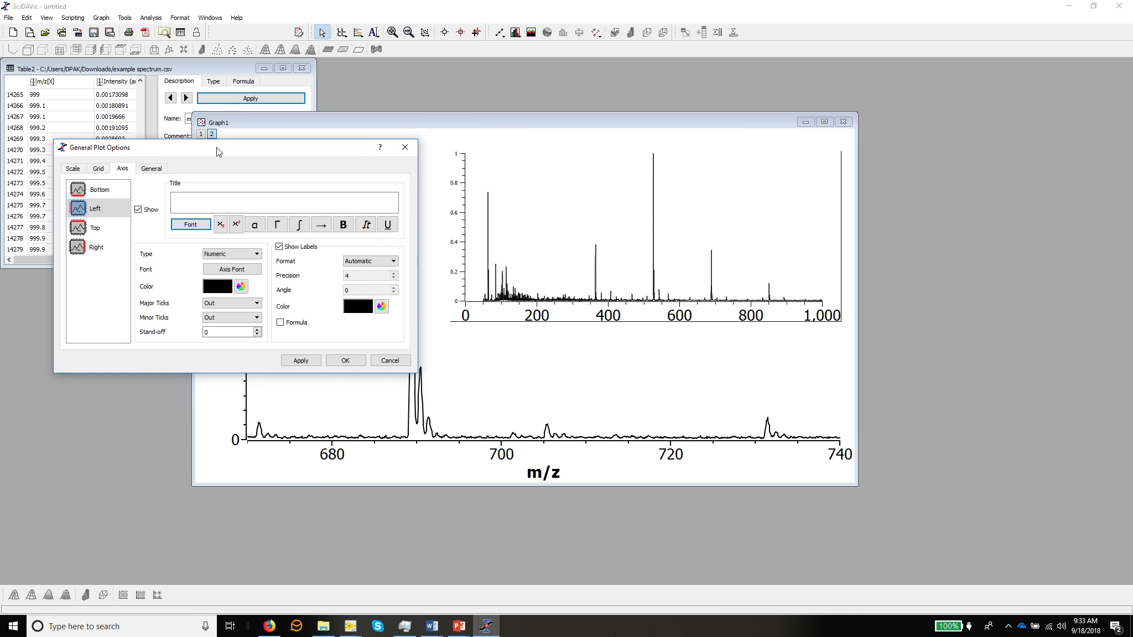
pyautogui.click(225, 269)
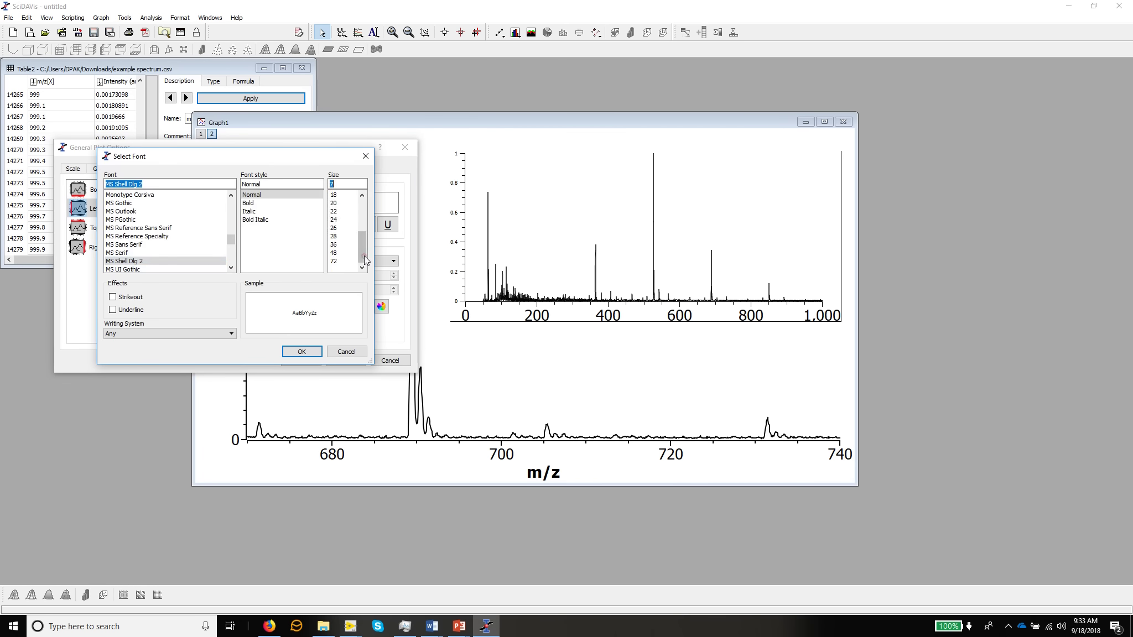
pyautogui.click(364, 256)
pyautogui.click(334, 203)
pyautogui.click(301, 351)
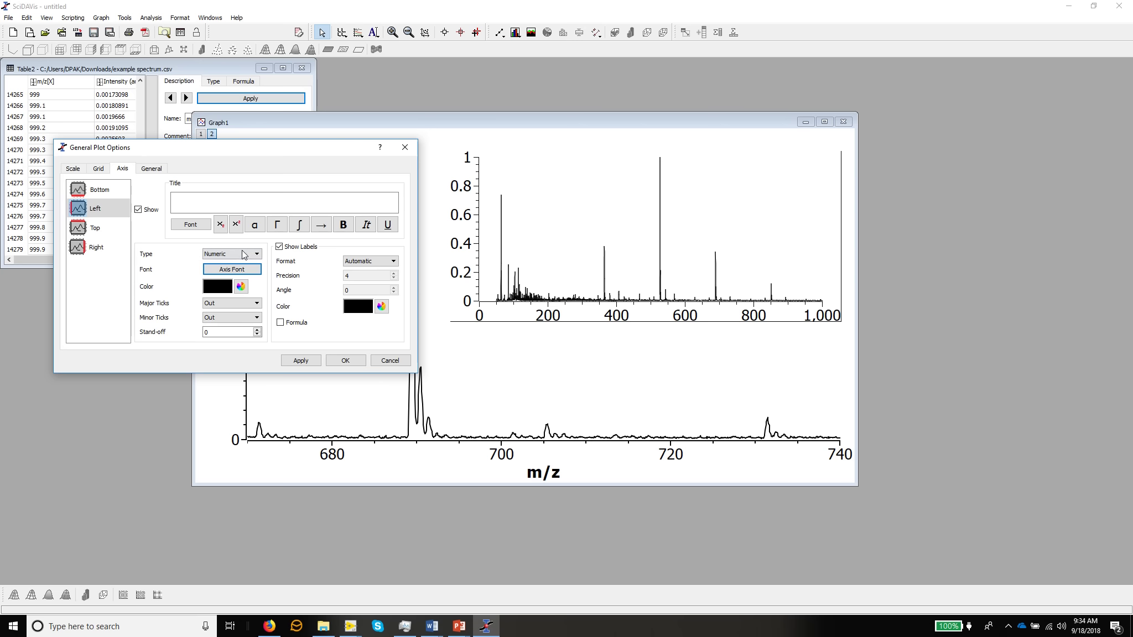
# - Set the inset's left axis to 1 minor tick per interval and apply
pyautogui.click(74, 170)
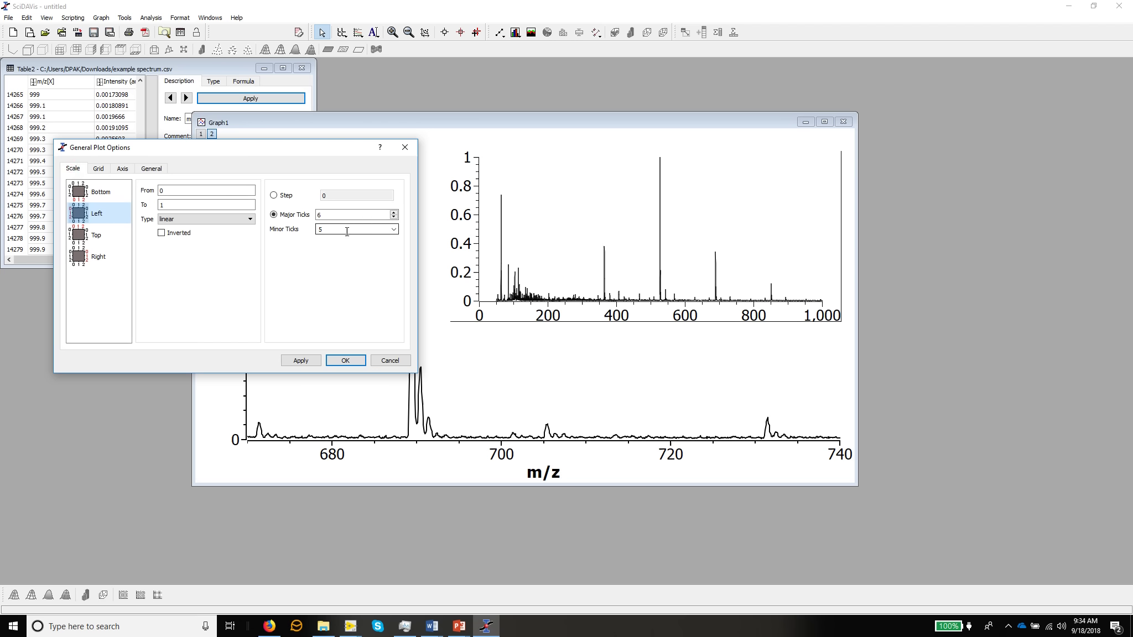
pyautogui.click(393, 229)
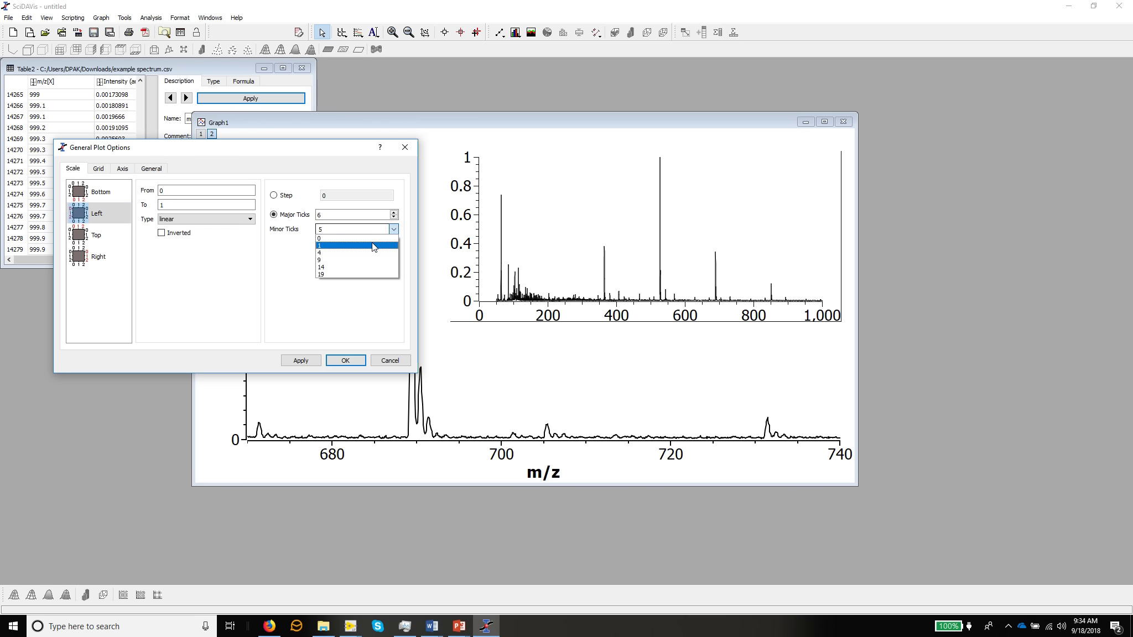
pyautogui.click(374, 247)
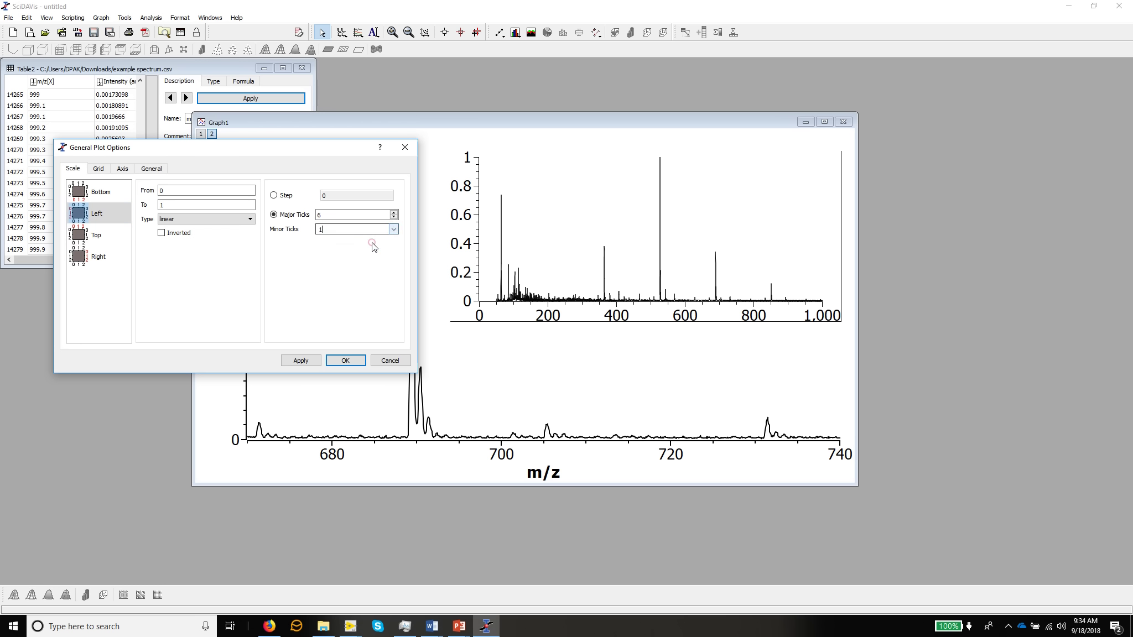
pyautogui.click(300, 360)
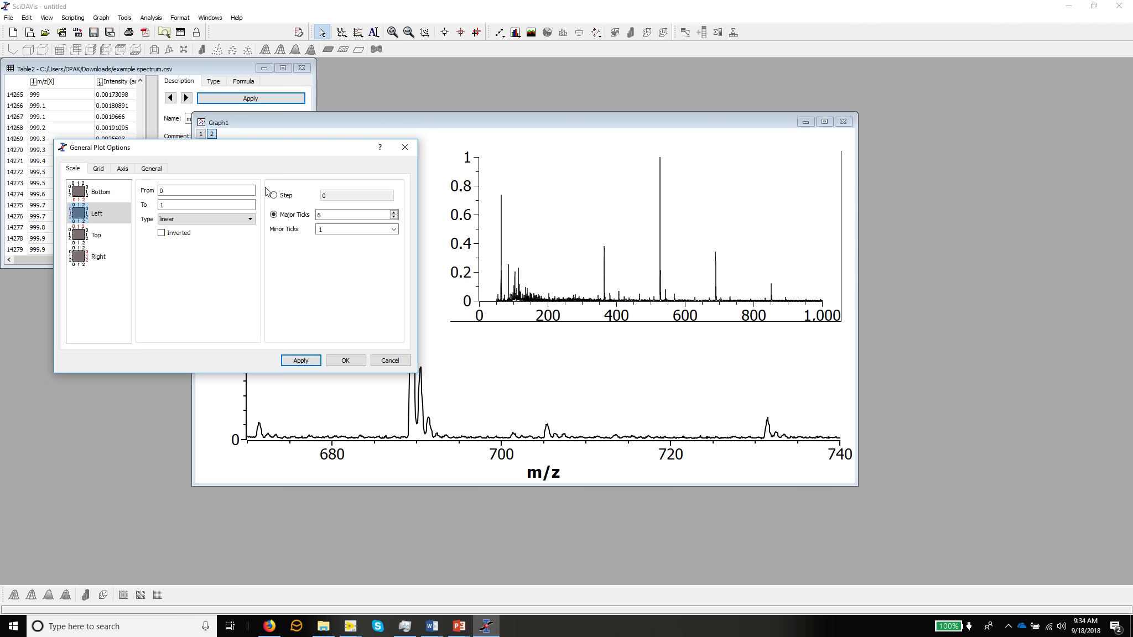
# - Thicken the inset's axis lines to width 2, apply and close the plot options
pyautogui.click(151, 168)
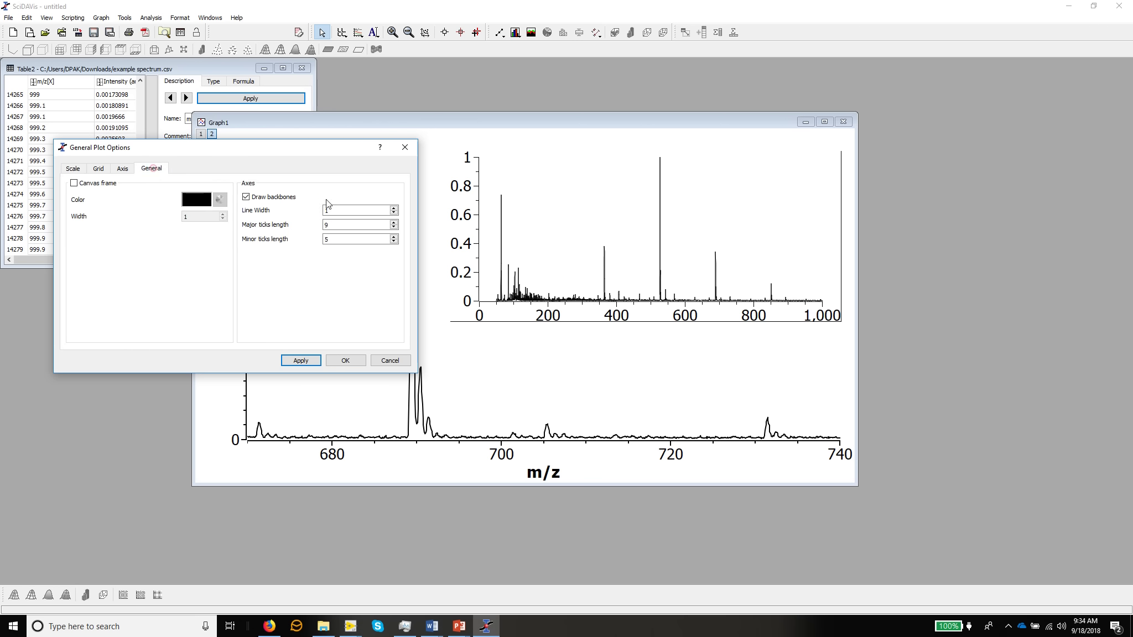
pyautogui.click(395, 208)
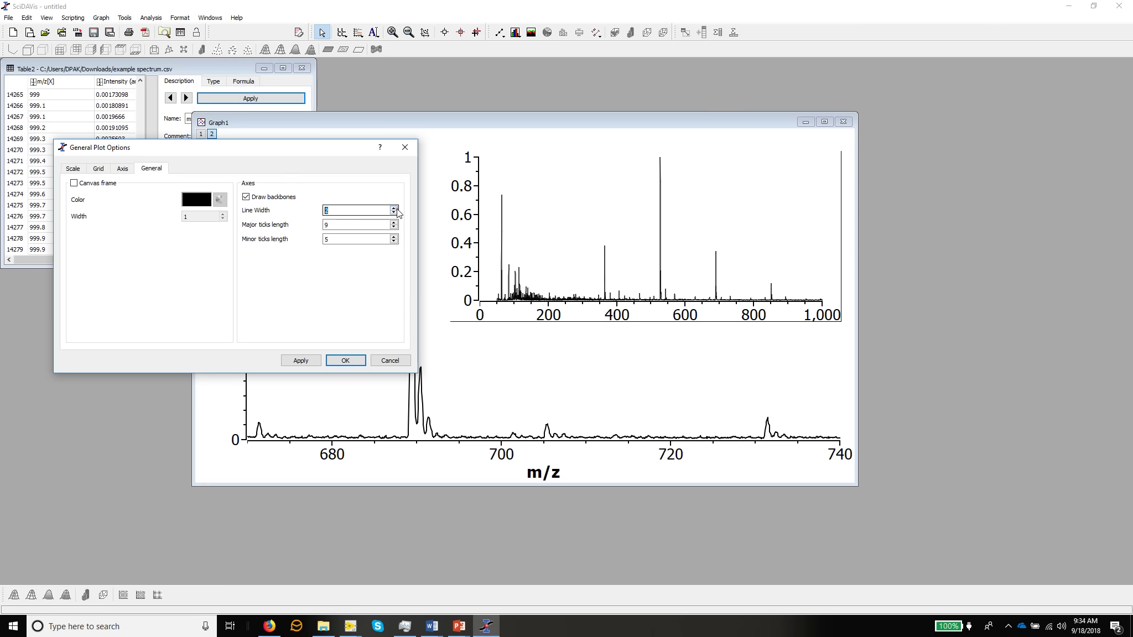
pyautogui.click(308, 361)
pyautogui.click(345, 360)
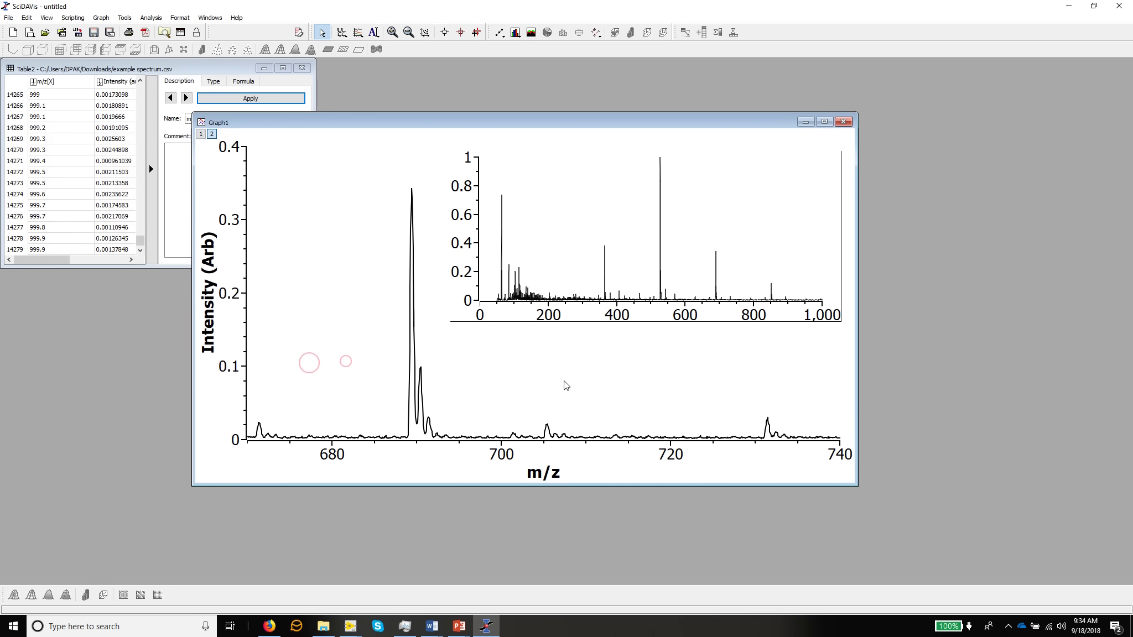
pyautogui.click(572, 383)
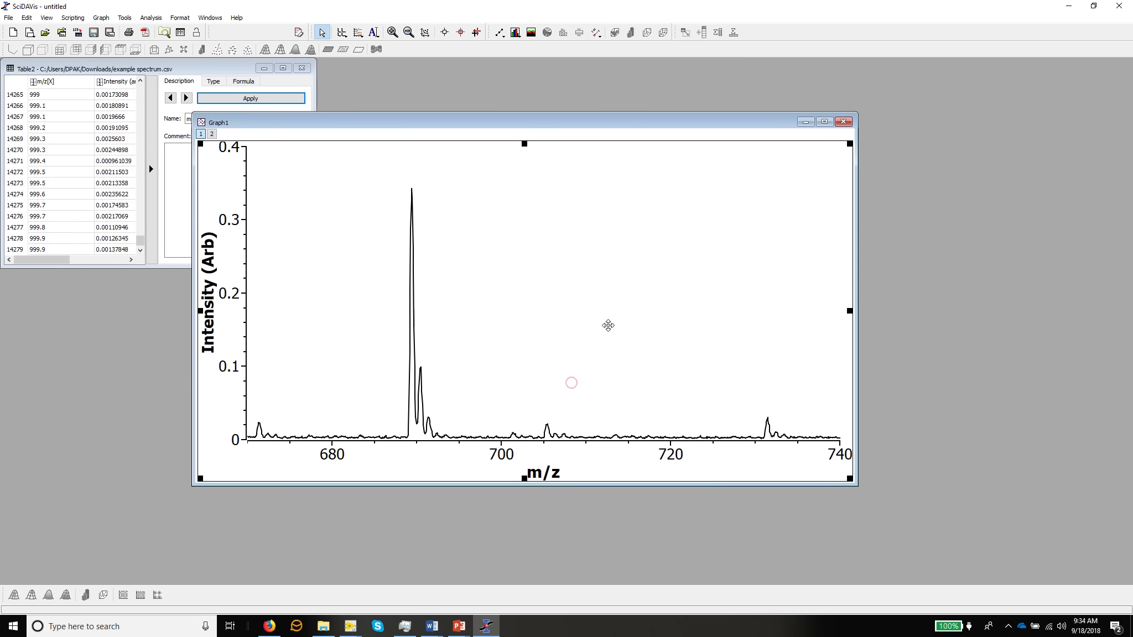
pyautogui.click(221, 134)
# - Zoom the inset onto its low-mass peaks, around m/z 133–147
pyautogui.click(213, 134)
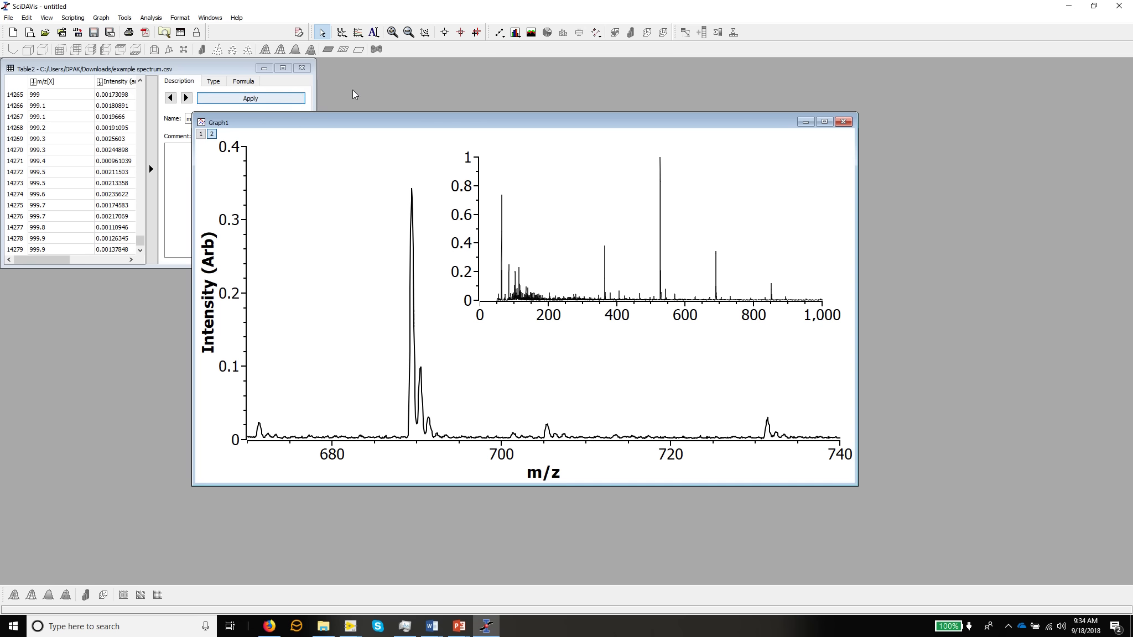
pyautogui.click(393, 33)
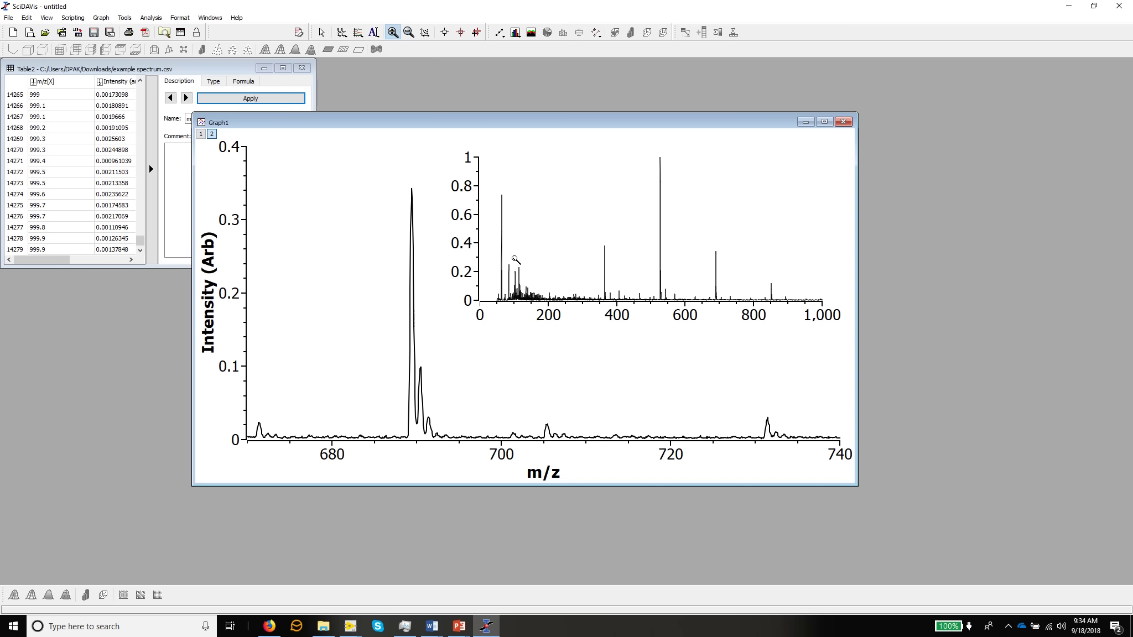
pyautogui.moveTo(515, 259); pyautogui.dragTo(544, 301)
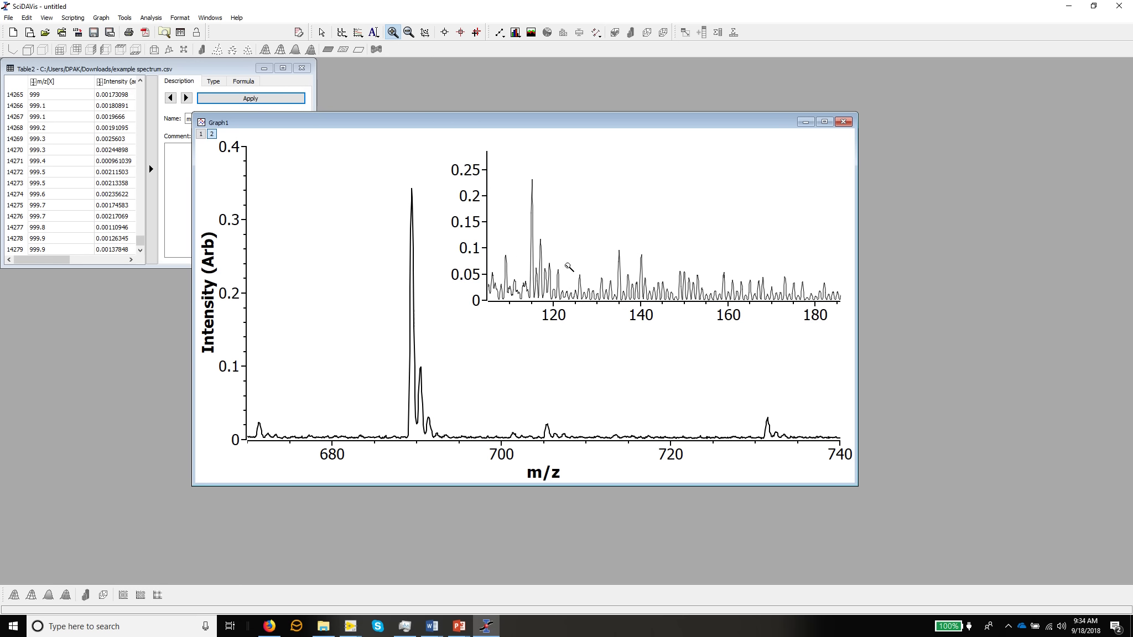
pyautogui.moveTo(607, 221); pyautogui.dragTo(674, 308)
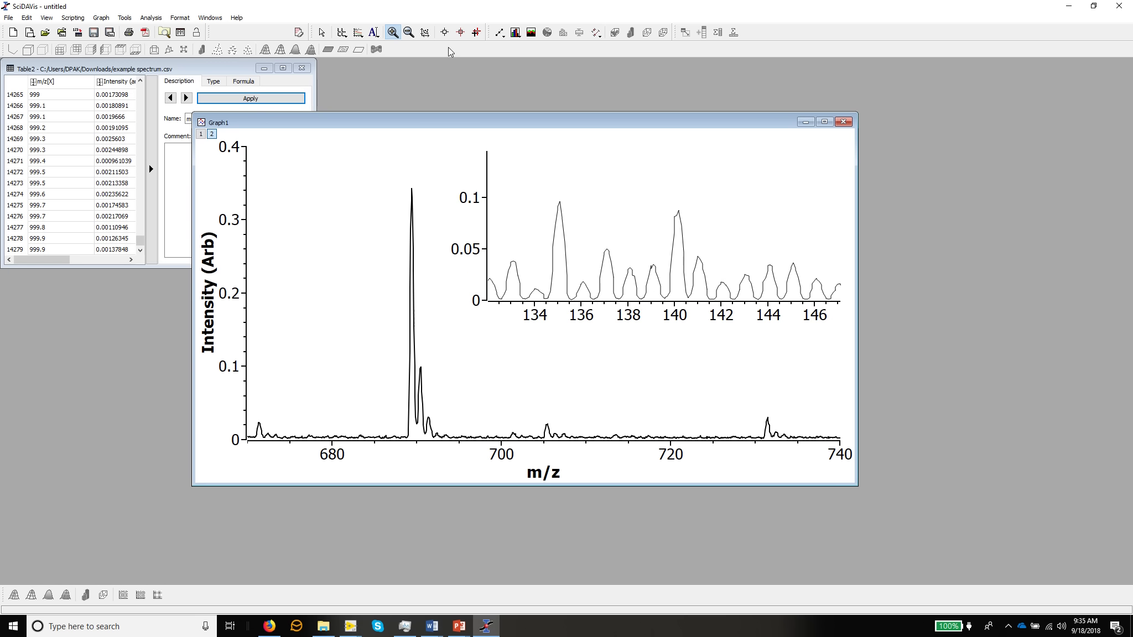
# - Reset the inset to 0–1,000, then zoom to about 334–432 and onto the 365 peak
pyautogui.click(425, 32)
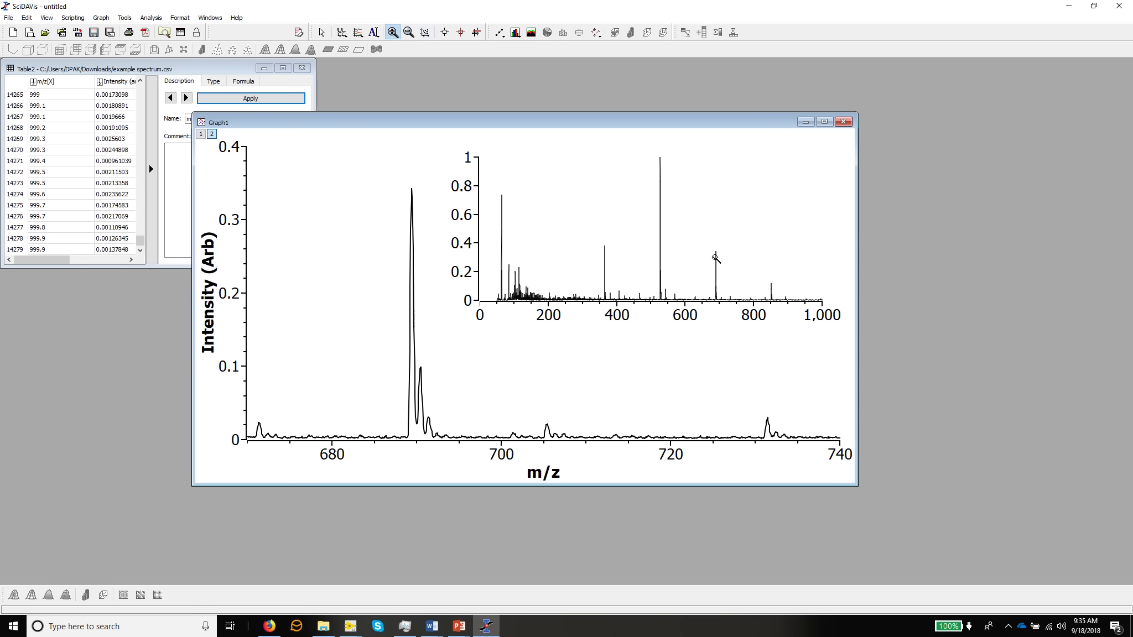
pyautogui.moveTo(595, 233); pyautogui.dragTo(627, 303)
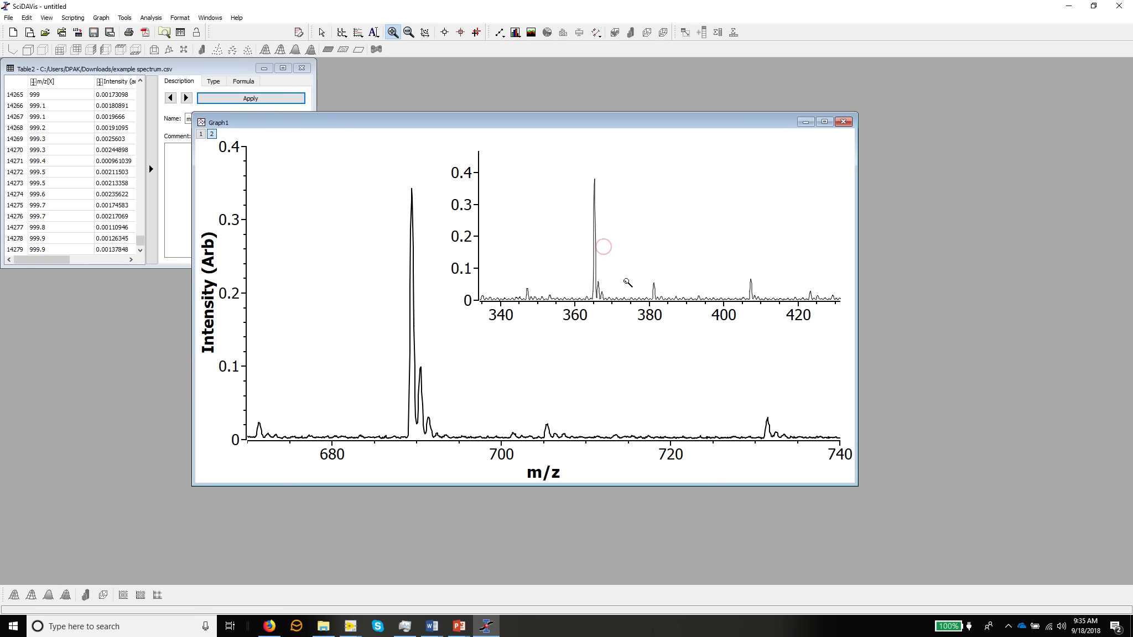
pyautogui.moveTo(586, 173); pyautogui.dragTo(614, 299)
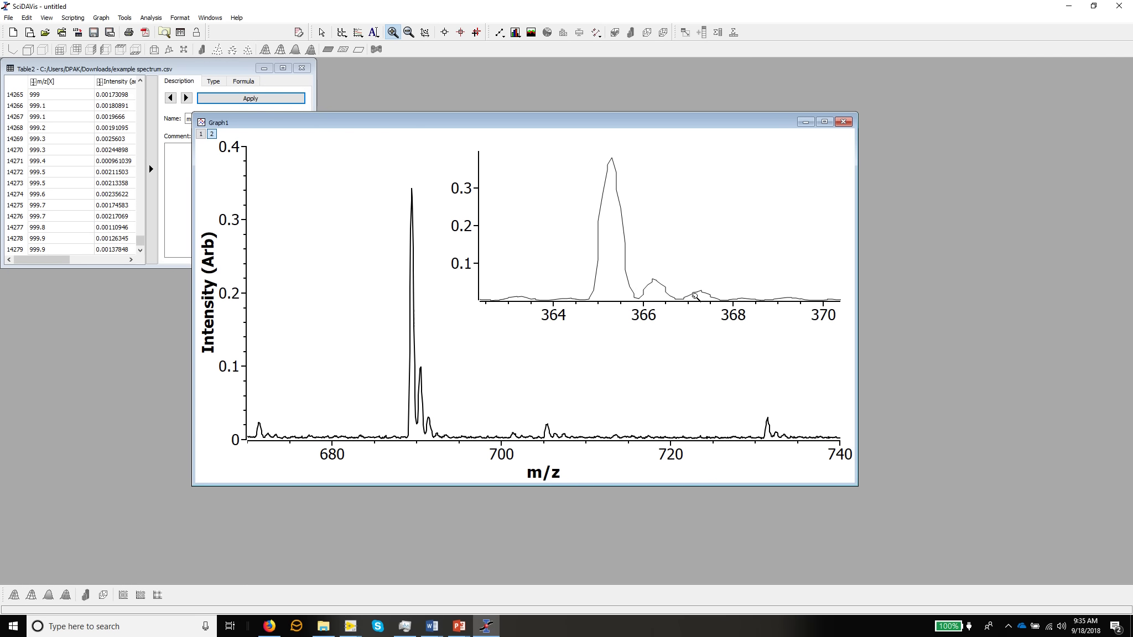
# - Read the coordinates of the small peak beside m/z 365 with the Screen reader
pyautogui.click(445, 34)
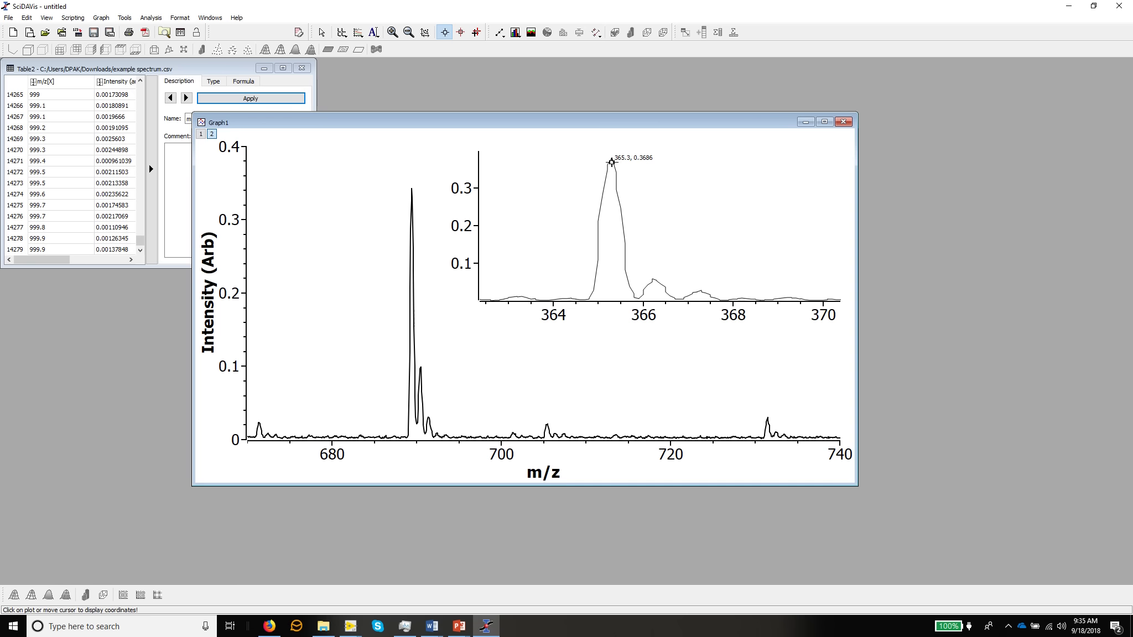
pyautogui.click(655, 281)
pyautogui.moveTo(654, 282)
pyautogui.mouseDown()
pyautogui.moveTo(698, 291)
pyautogui.moveTo(657, 280)
pyautogui.moveTo(609, 163)
pyautogui.mouseUp()
# - Read the peaks at m/z 366.3 and 367.3, then rescale the inset to 0–1,000
pyautogui.click(653, 245)
pyautogui.click(655, 280)
pyautogui.moveTo(655, 281)
pyautogui.mouseDown()
pyautogui.moveTo(688, 272)
pyautogui.moveTo(699, 287)
pyautogui.moveTo(642, 241)
pyautogui.moveTo(612, 158)
pyautogui.mouseUp()
pyautogui.click(425, 33)
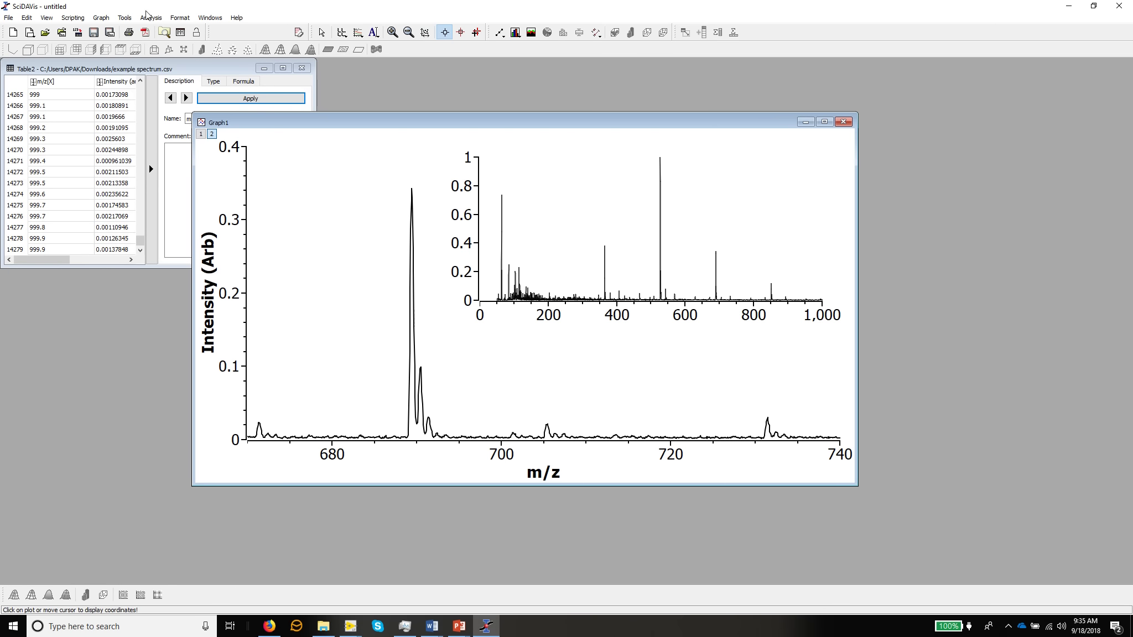
pyautogui.click(103, 18)
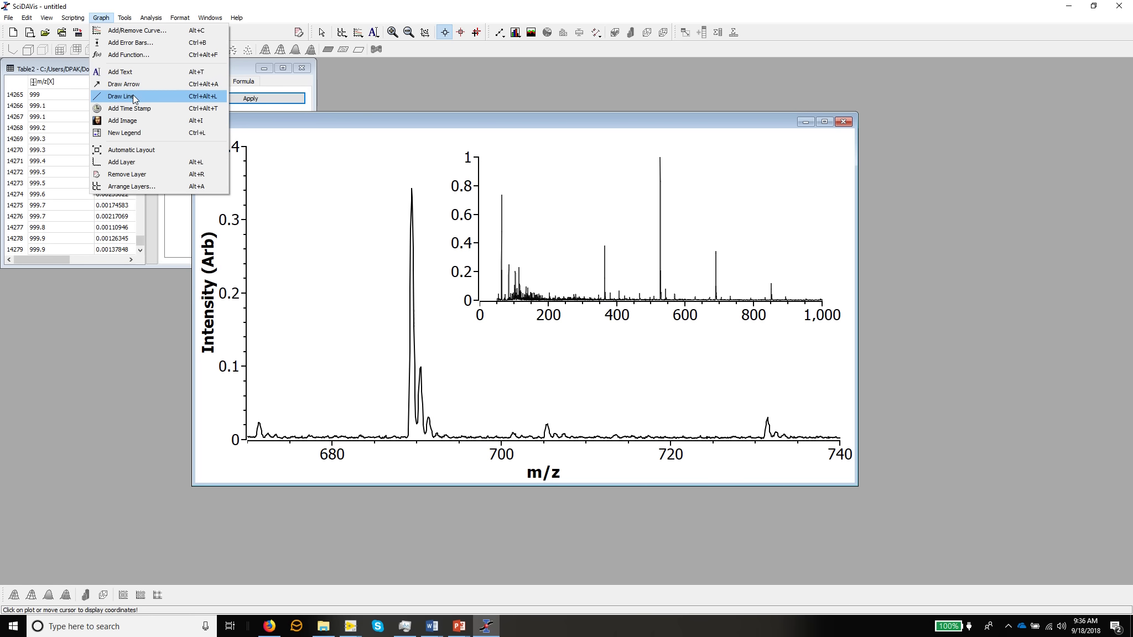
pyautogui.click(316, 132)
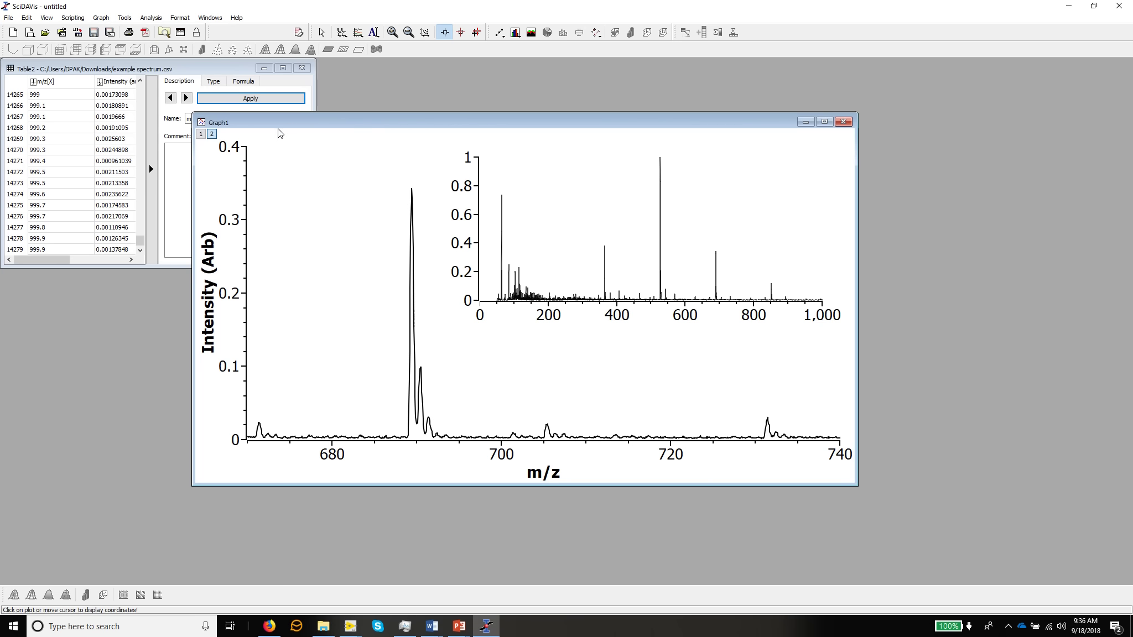
# - Save the project as '2018 demo' with Save Project As
pyautogui.click(8, 18)
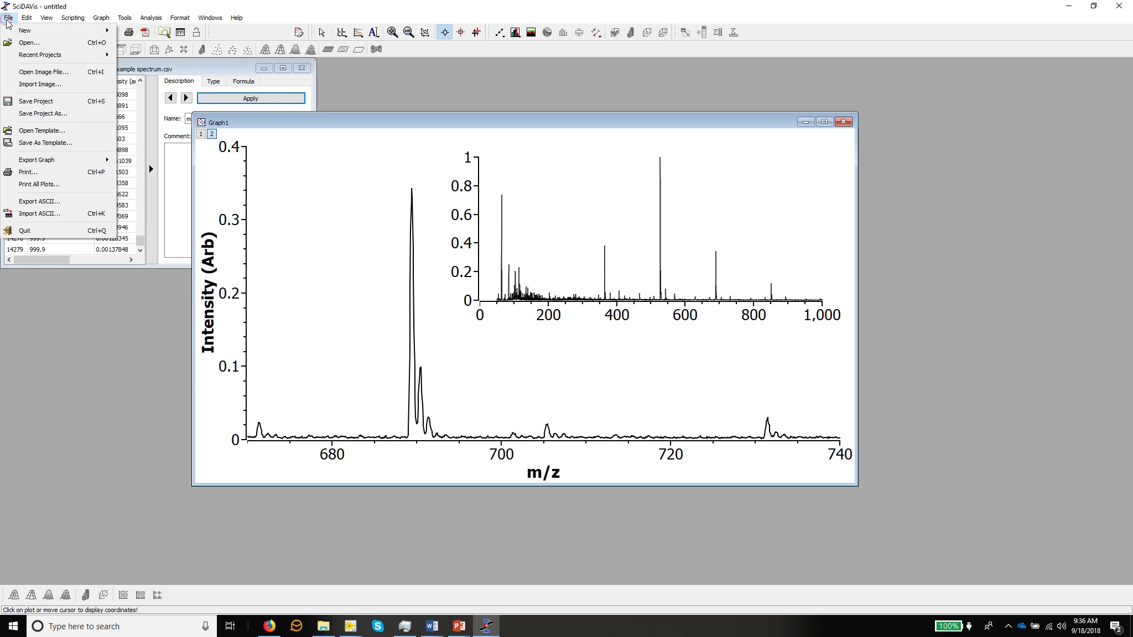
pyautogui.click(49, 114)
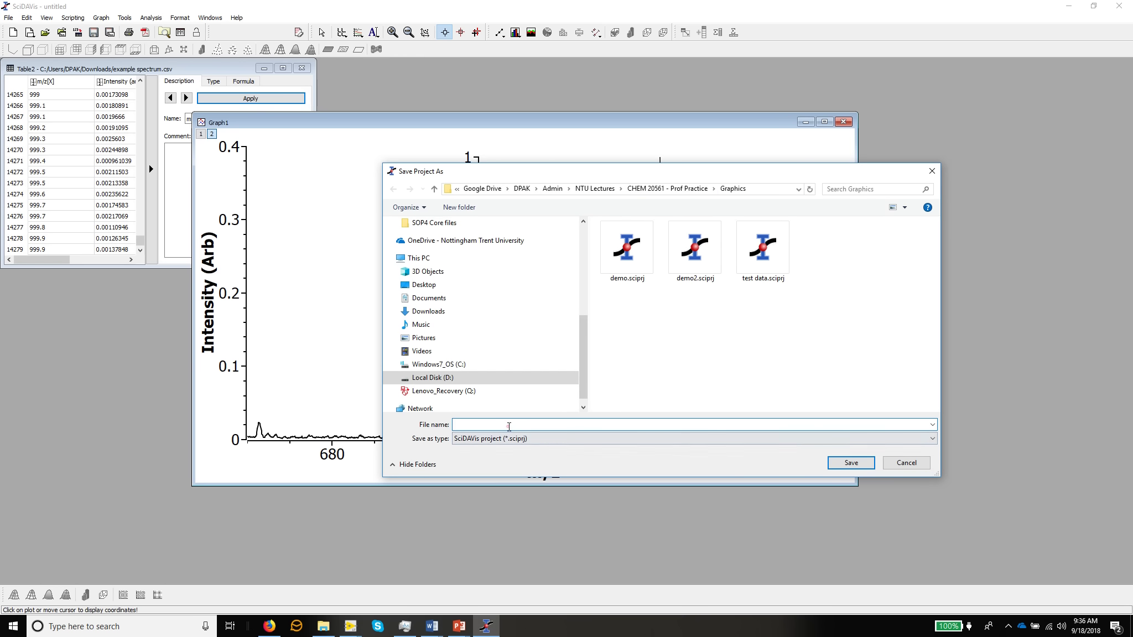
pyautogui.write('201')
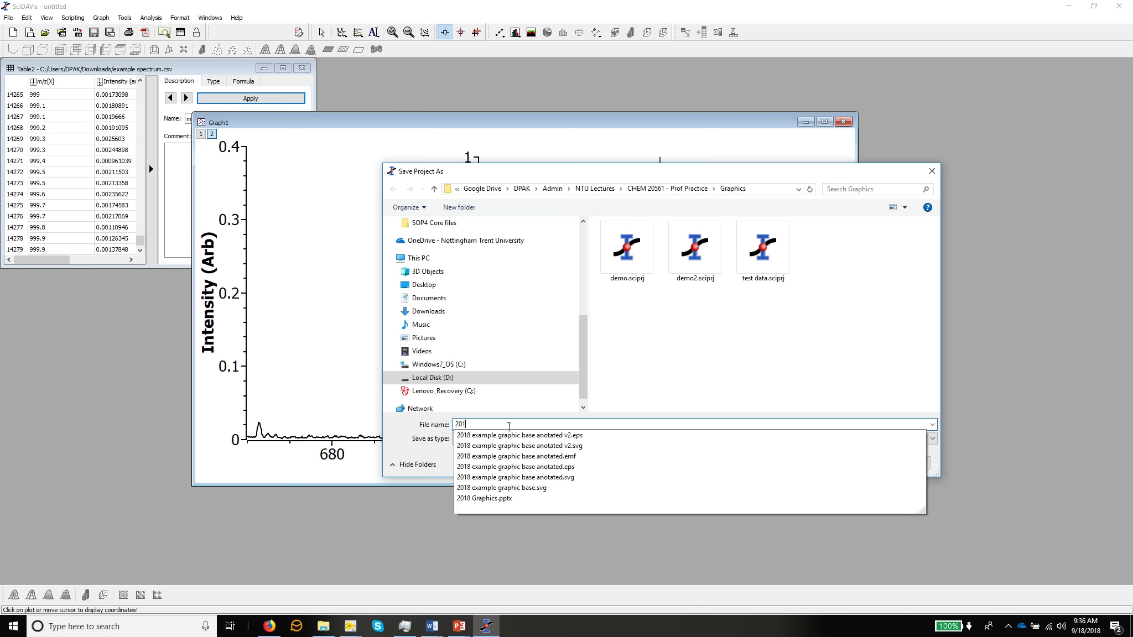
pyautogui.write('8 demo')
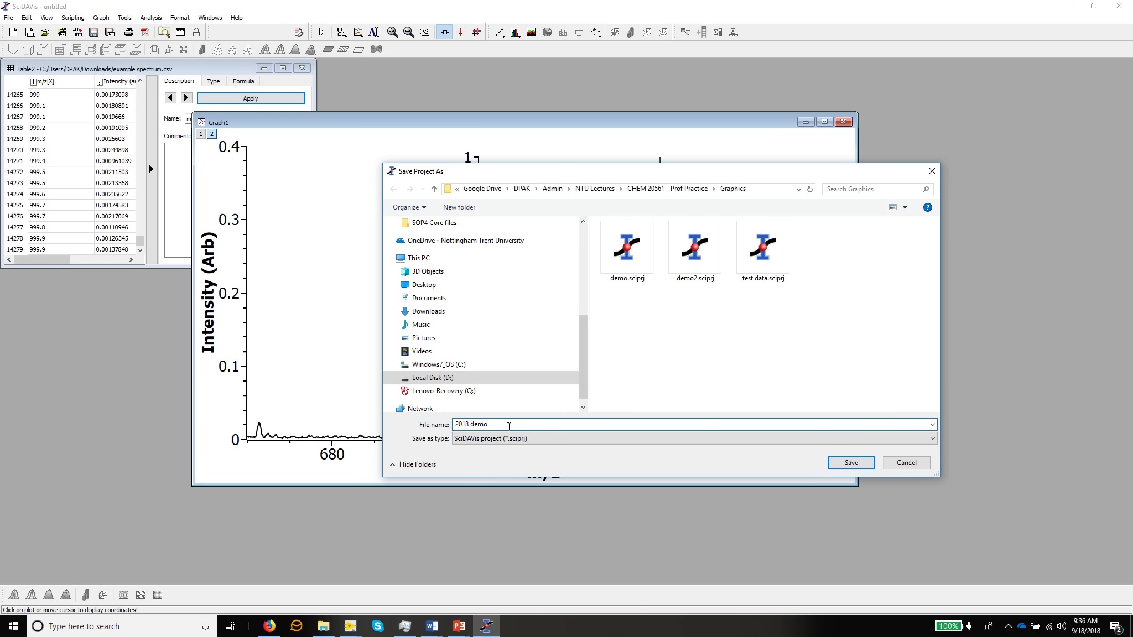
pyautogui.press('Return')
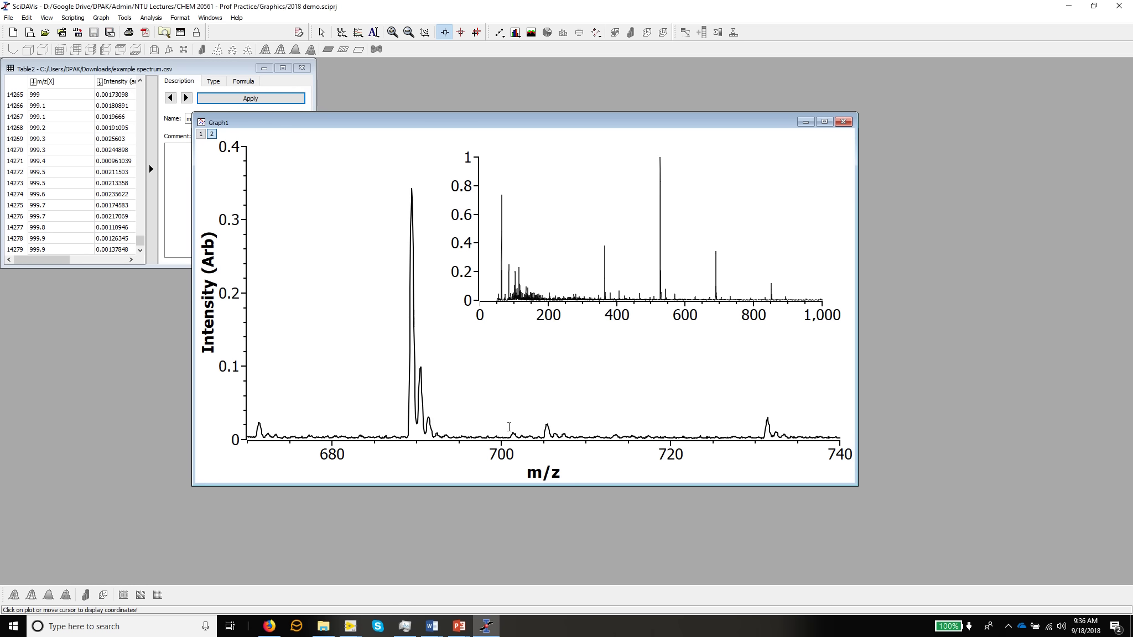
# - Switch from the Screen reader back to the Pointer tool
pyautogui.moveTo(509, 428)
pyautogui.click(323, 33)
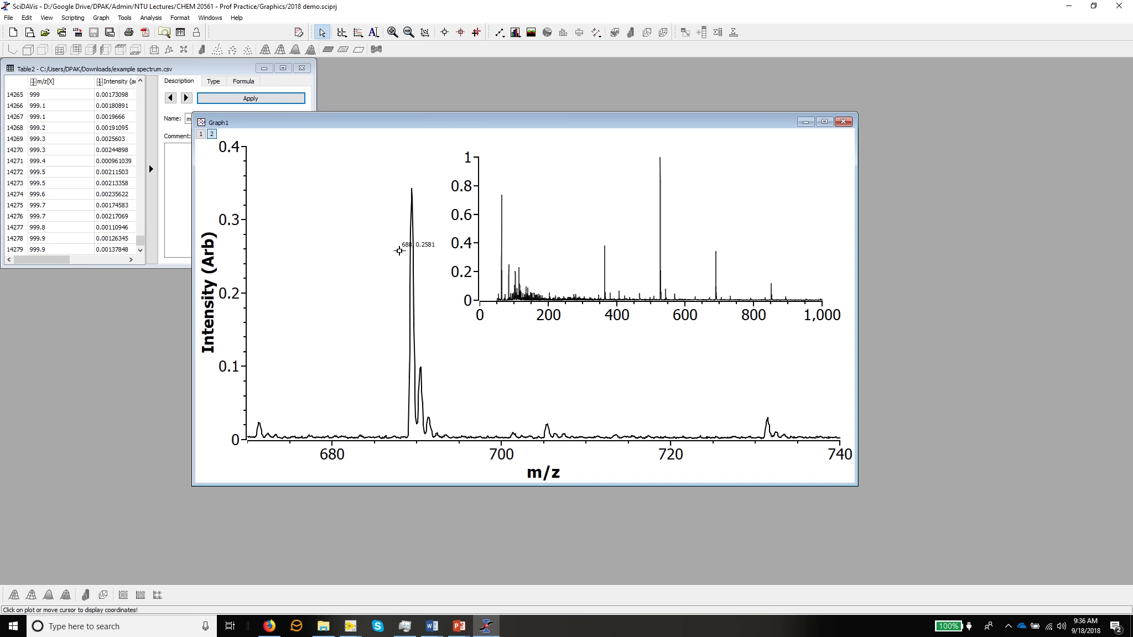
# - Export the current graph, keeping SVG as the file format
pyautogui.click(9, 19)
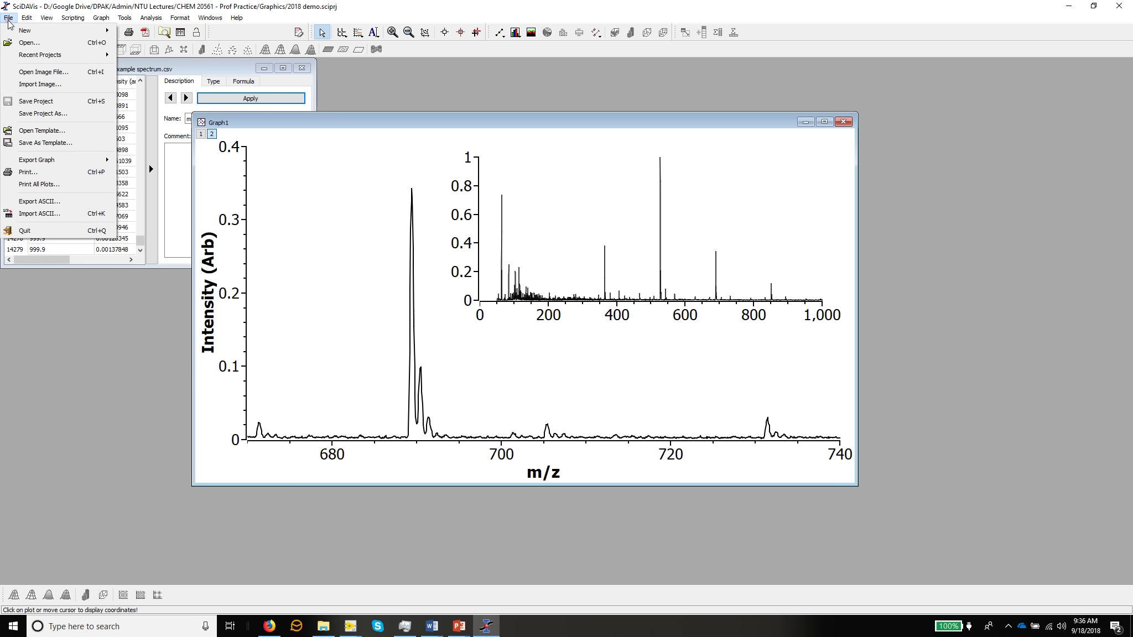
pyautogui.moveTo(37, 163)
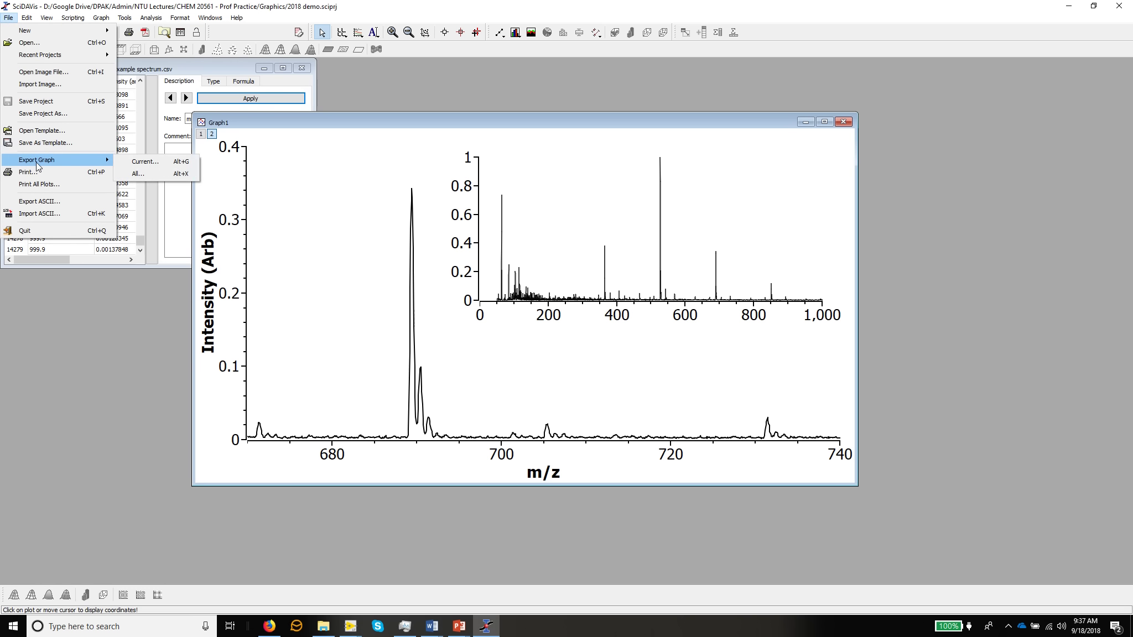
pyautogui.click(146, 162)
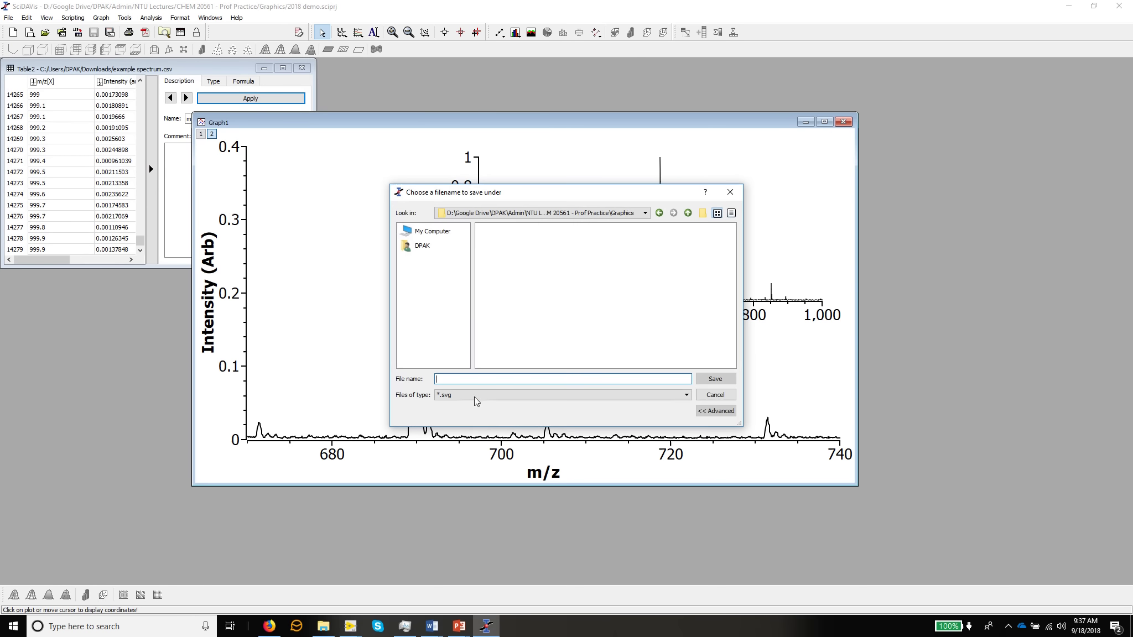
pyautogui.click(687, 395)
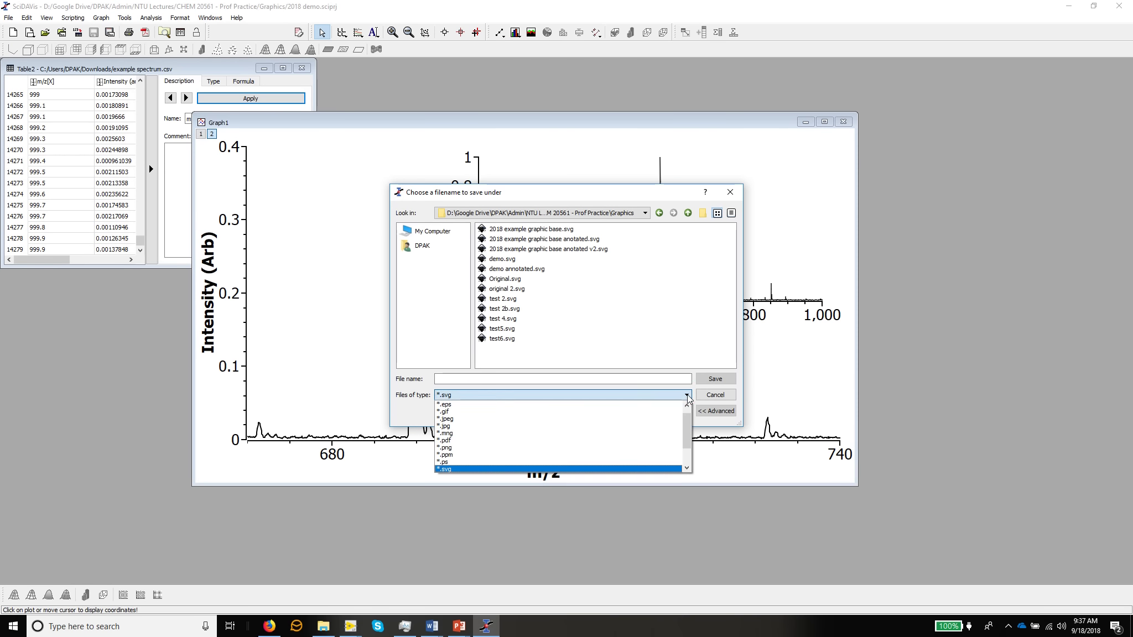
pyautogui.click(692, 422)
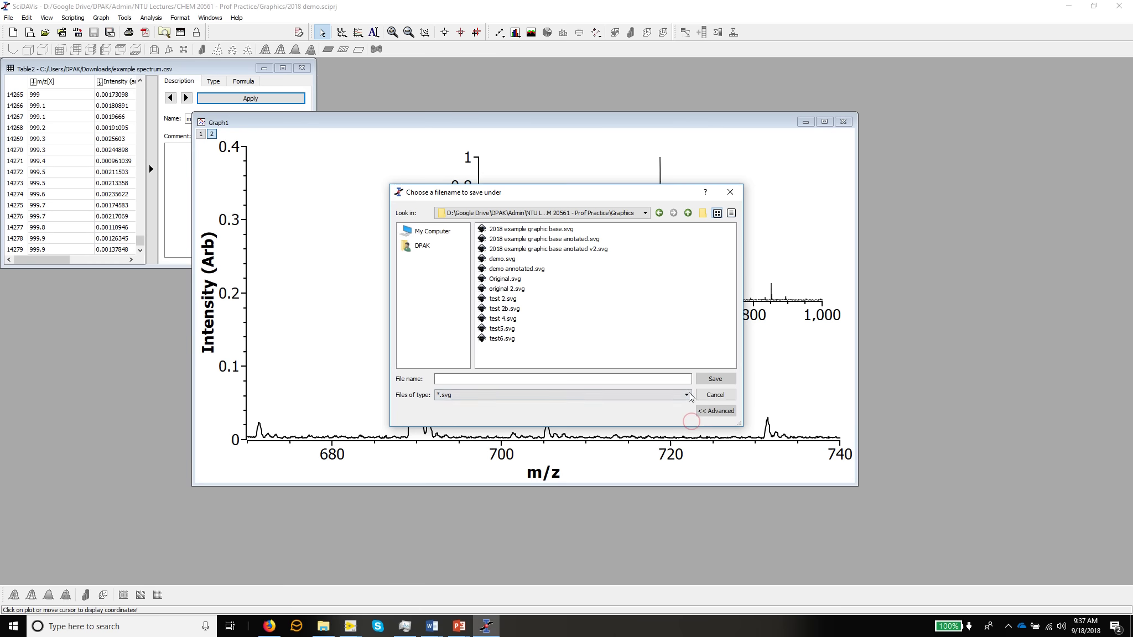
pyautogui.click(686, 395)
pyautogui.moveTo(685, 422)
pyautogui.mouseDown()
pyautogui.moveTo(687, 457)
pyautogui.moveTo(685, 414)
pyautogui.mouseUp()
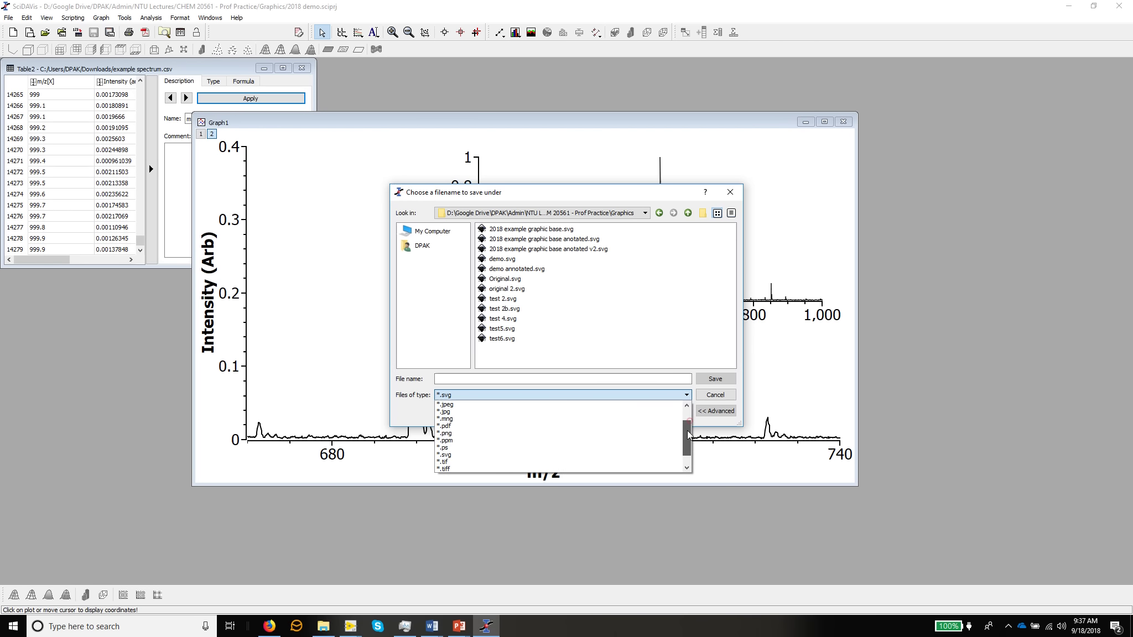
pyautogui.scroll(-1, 518, 443)
pyautogui.click(446, 455)
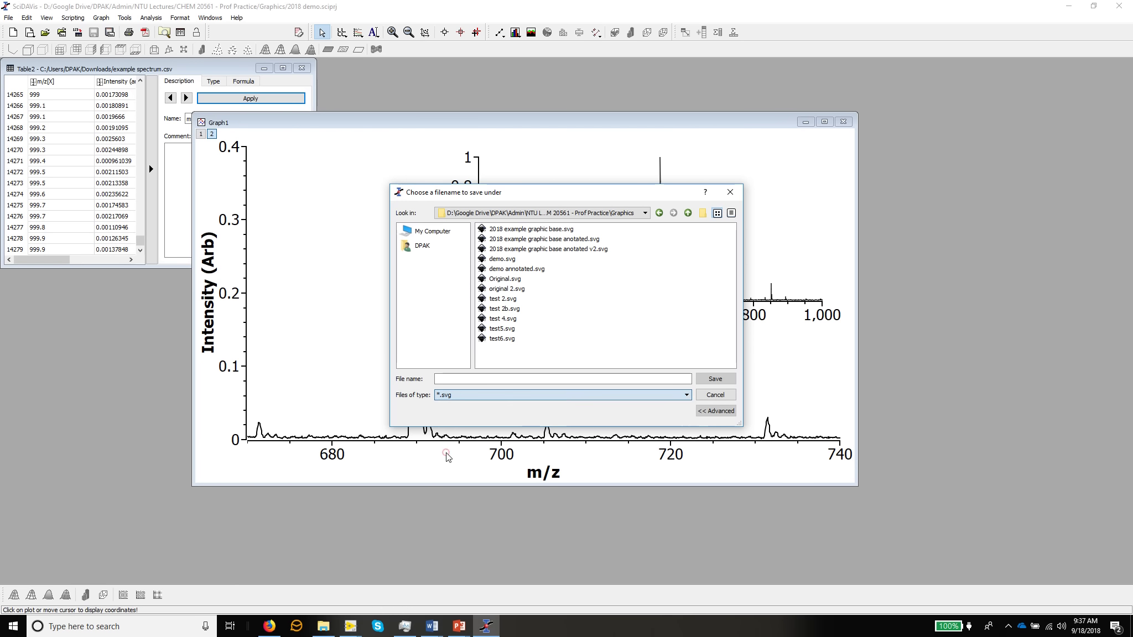
# - Name the SVG export '2018 basis graph' and confirm it
pyautogui.click(458, 378)
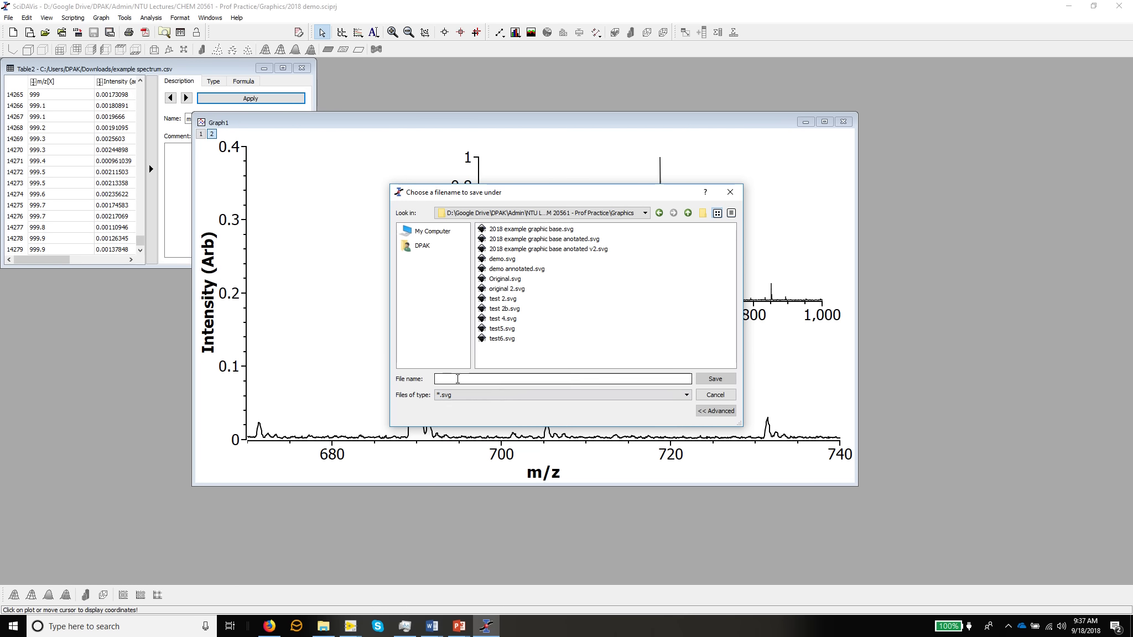
pyautogui.write('2018')
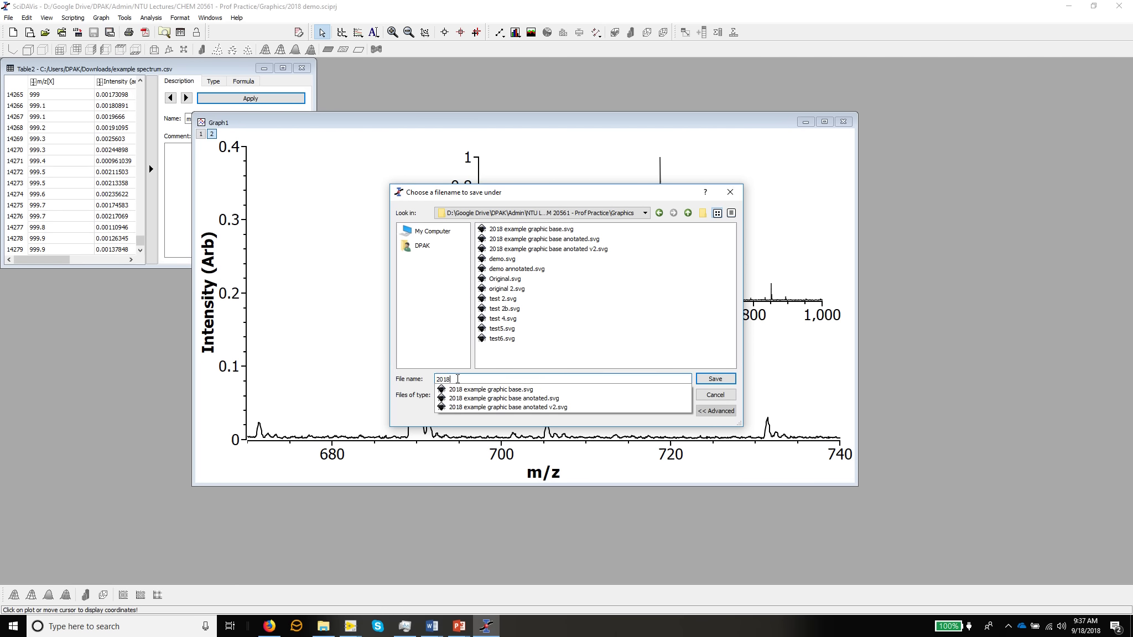
pyautogui.write(' basis gra')
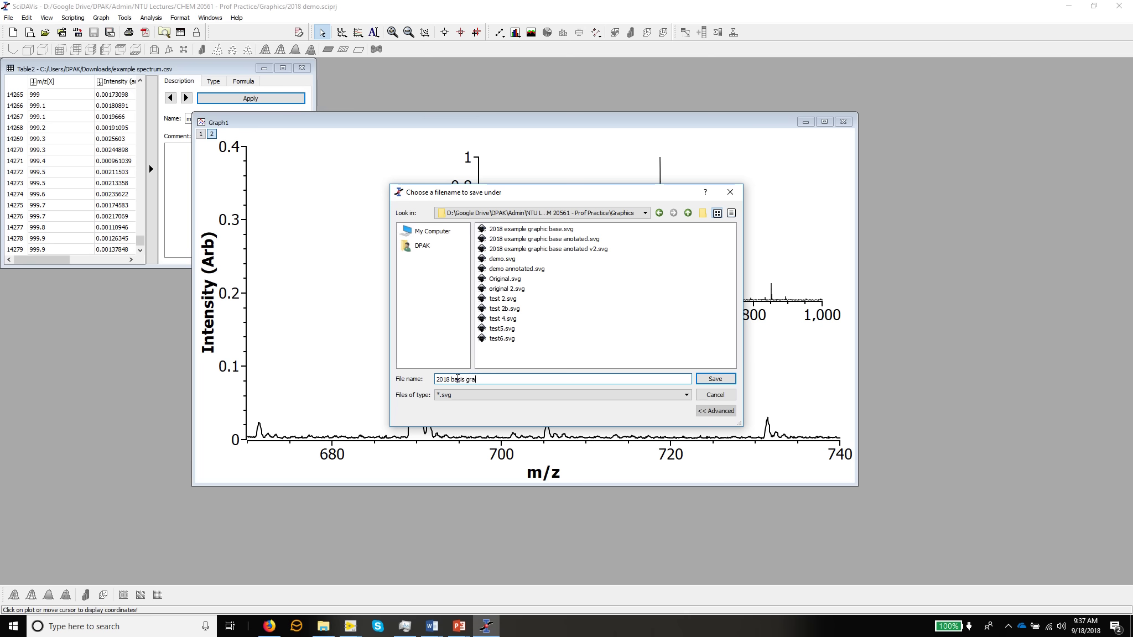
pyautogui.write('poh')
pyautogui.press('BackSpace')
pyautogui.press('BackSpace')
pyautogui.write('h')
pyautogui.press('Return')
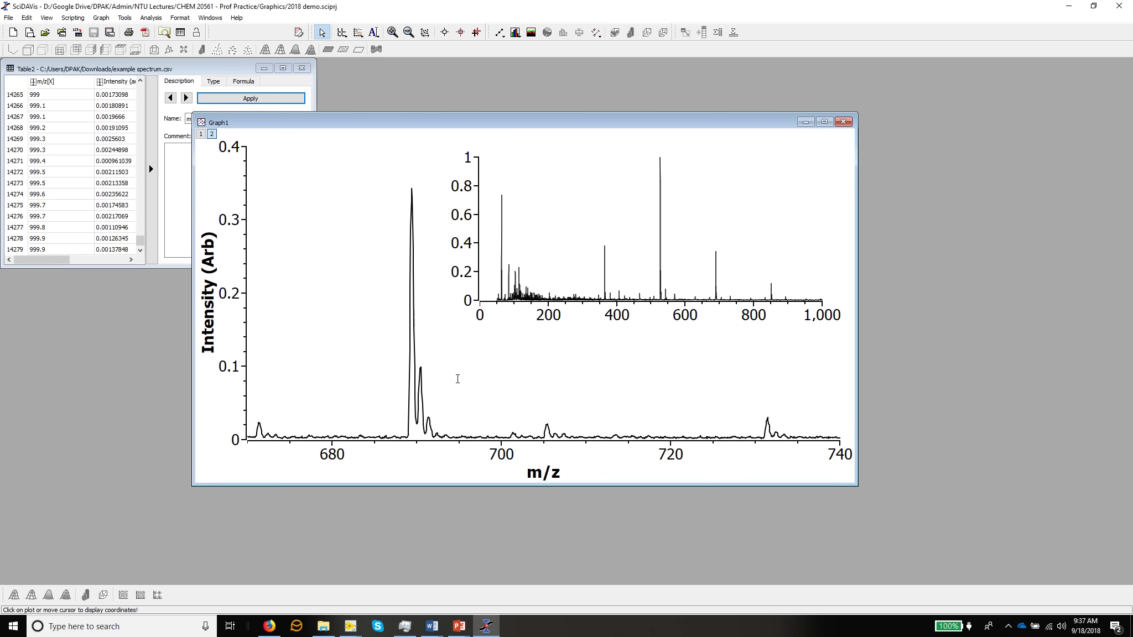